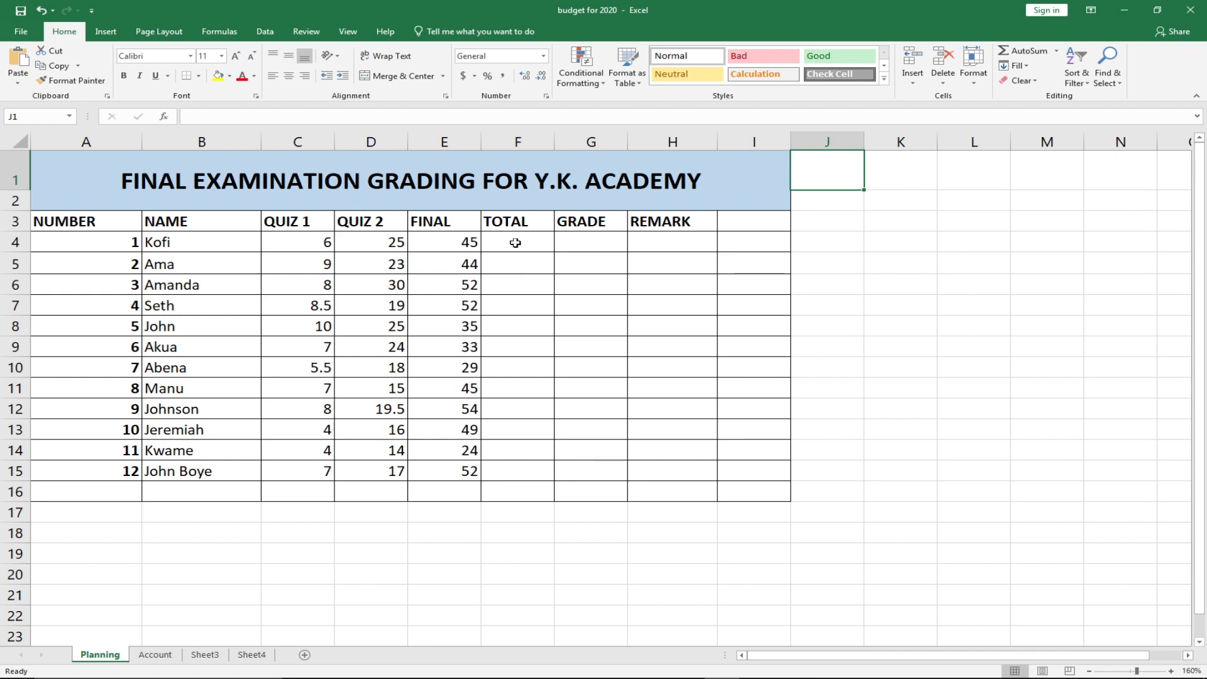
Total Quiz 1, Quiz 2 and Final in F4 with =SUM(C4:E4) and fill the formula down to F15
{"action": "left_click", "coordinate": [516, 243]}
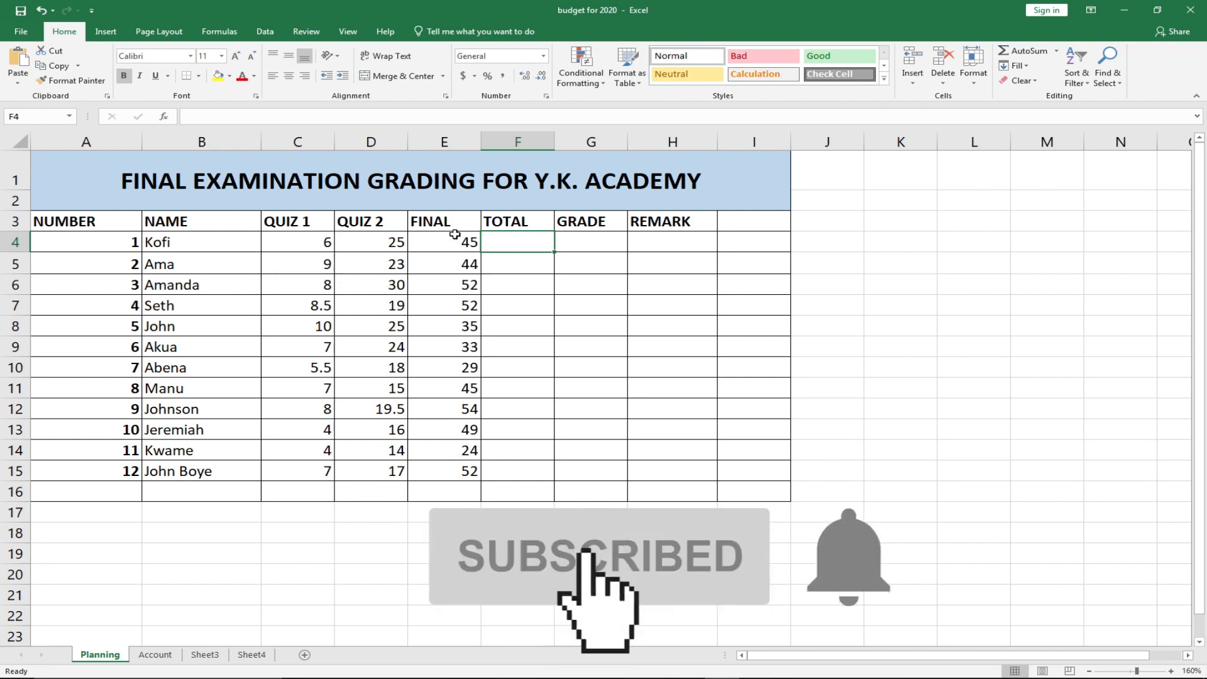
{"action": "double_click", "coordinate": [530, 242]}
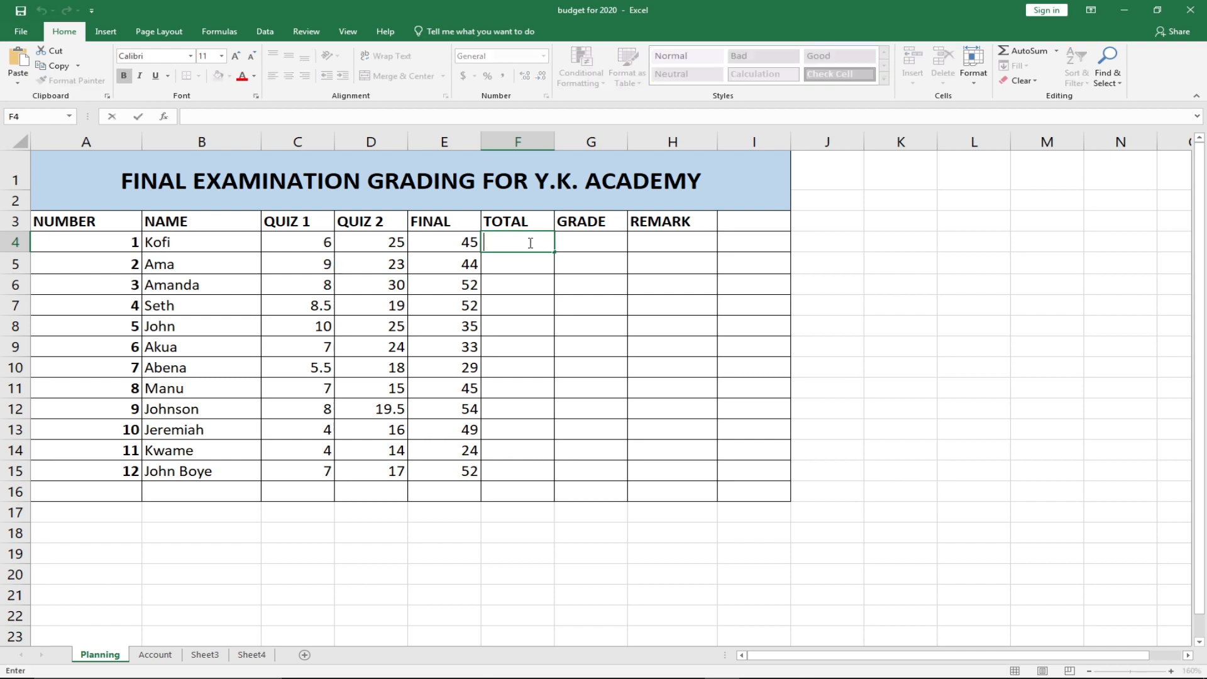
{"action": "type", "text": "="}
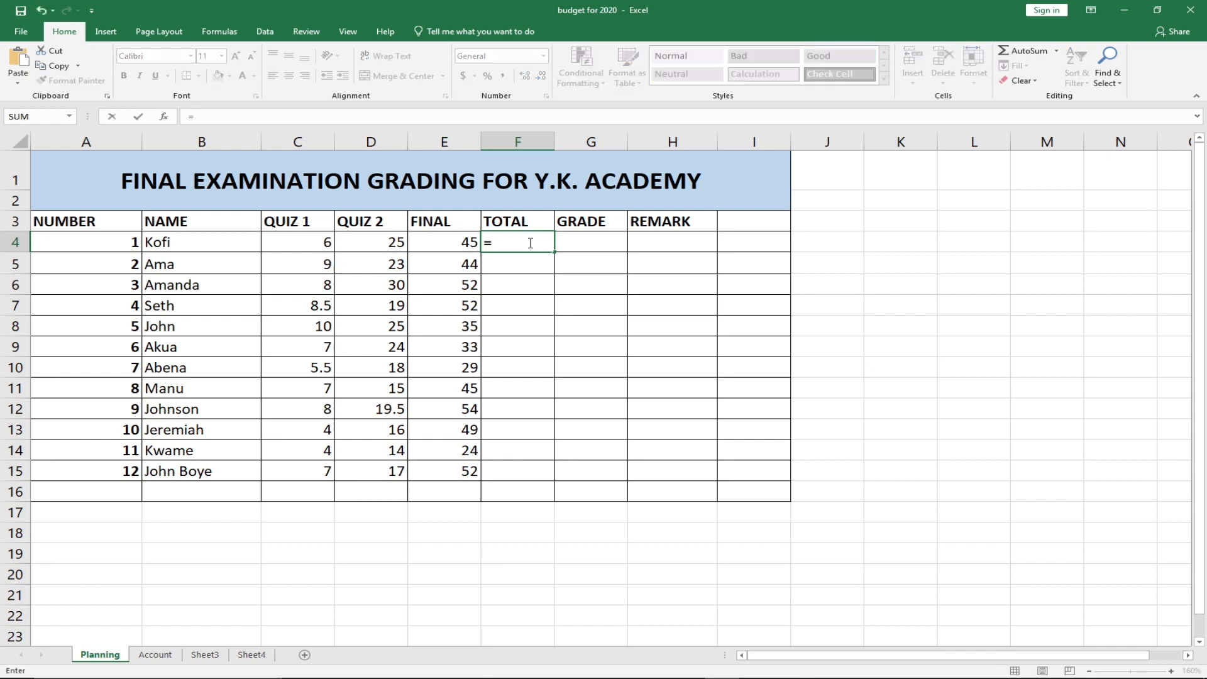
{"action": "type", "text": "sum"}
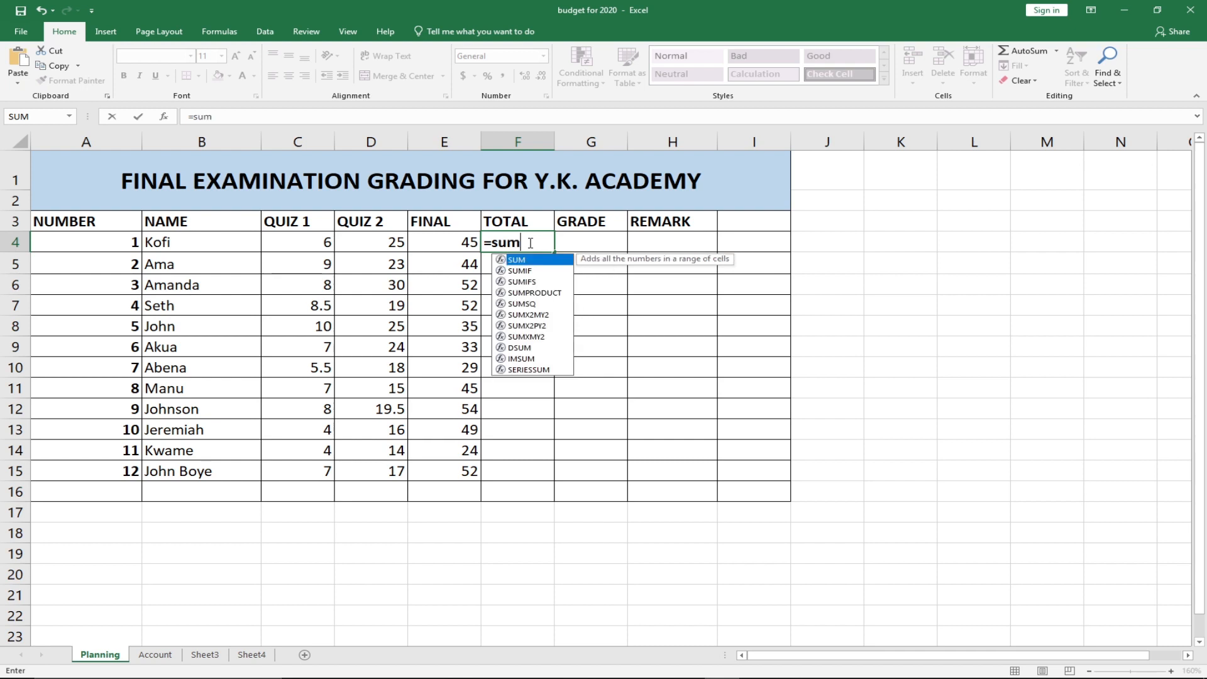
{"action": "key", "text": "Tab"}
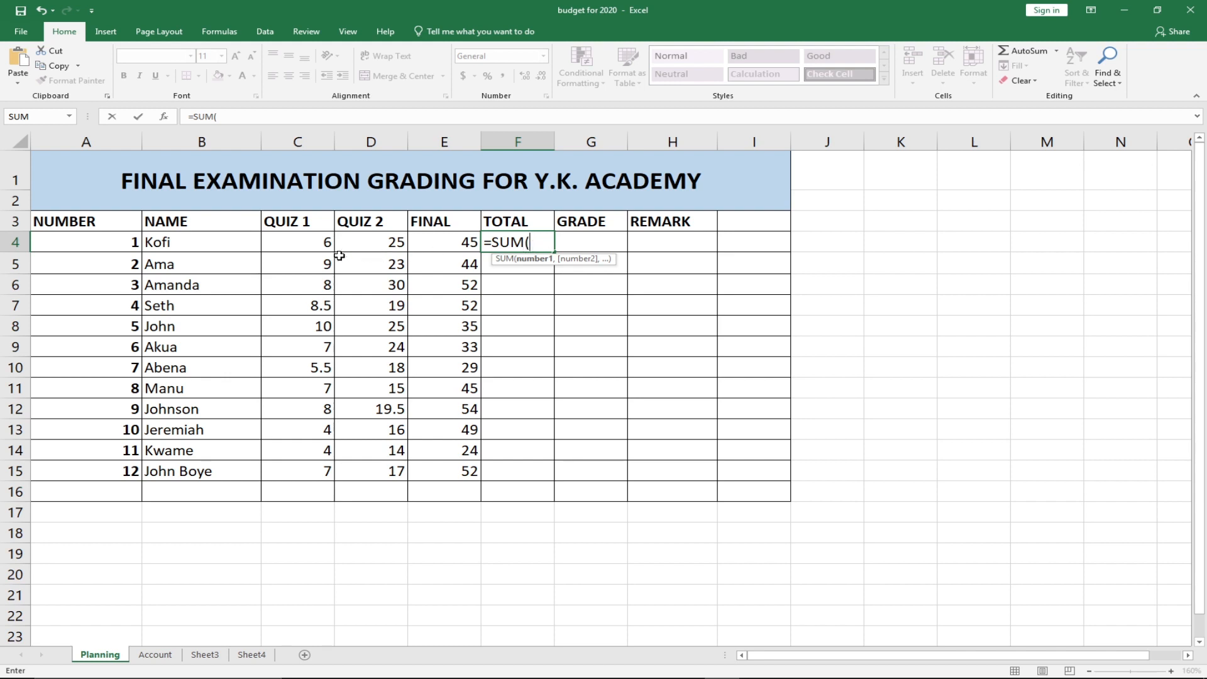
{"action": "left_click_drag", "start_coordinate": [296, 246], "coordinate": [435, 237]}
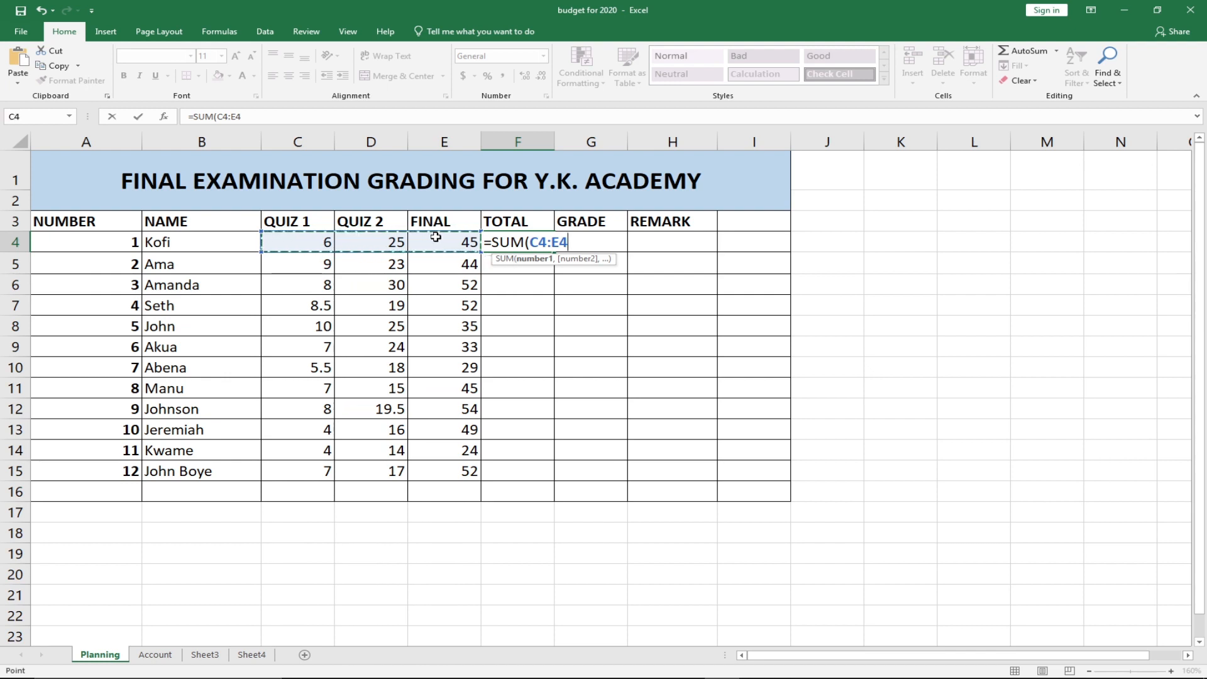
{"action": "key", "text": "Return"}
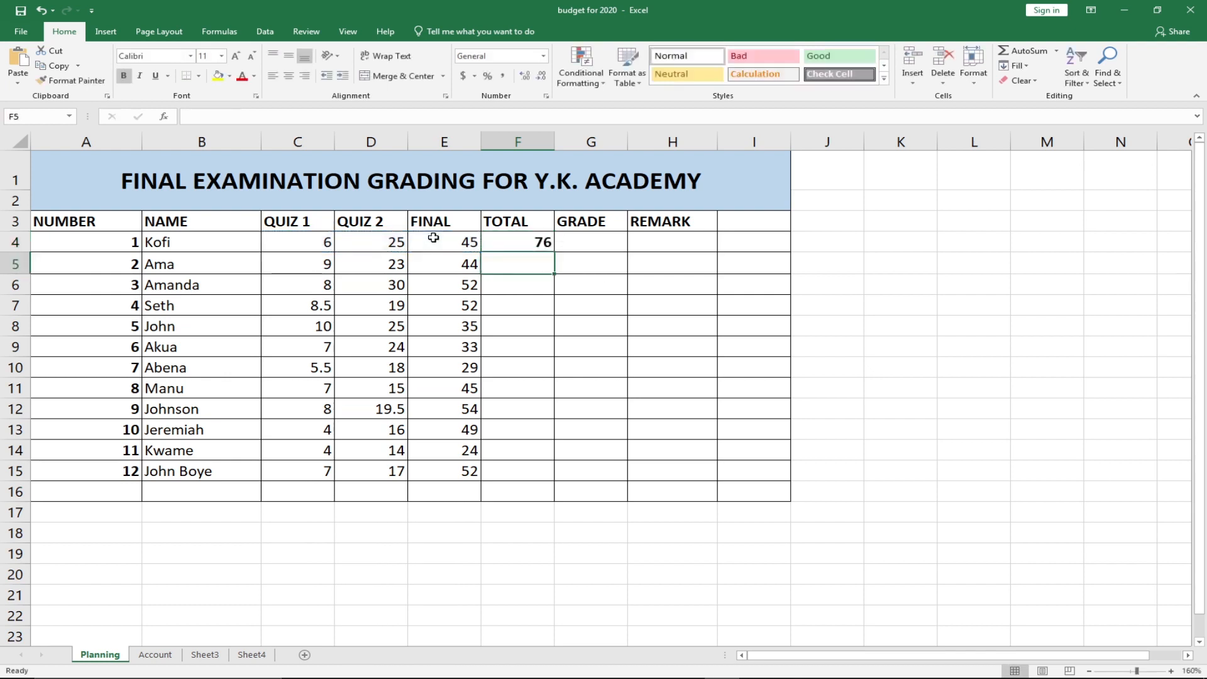
{"action": "left_click", "coordinate": [506, 242]}
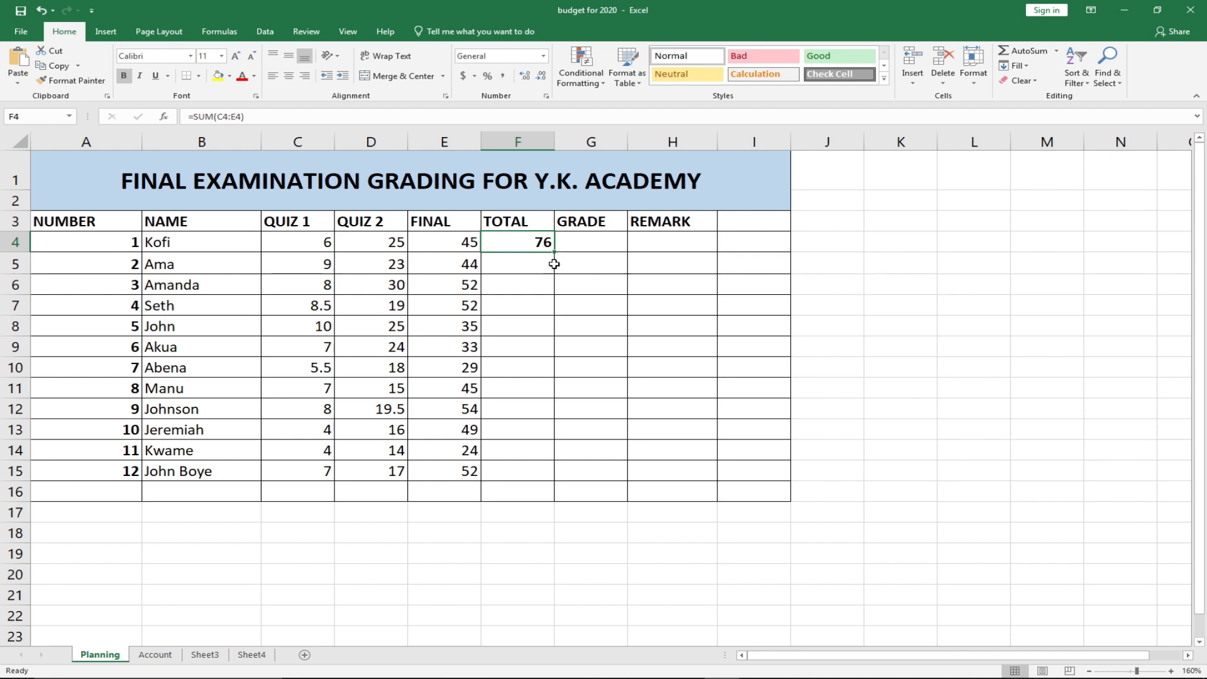
{"action": "left_click_drag", "start_coordinate": [555, 251], "coordinate": [548, 481]}
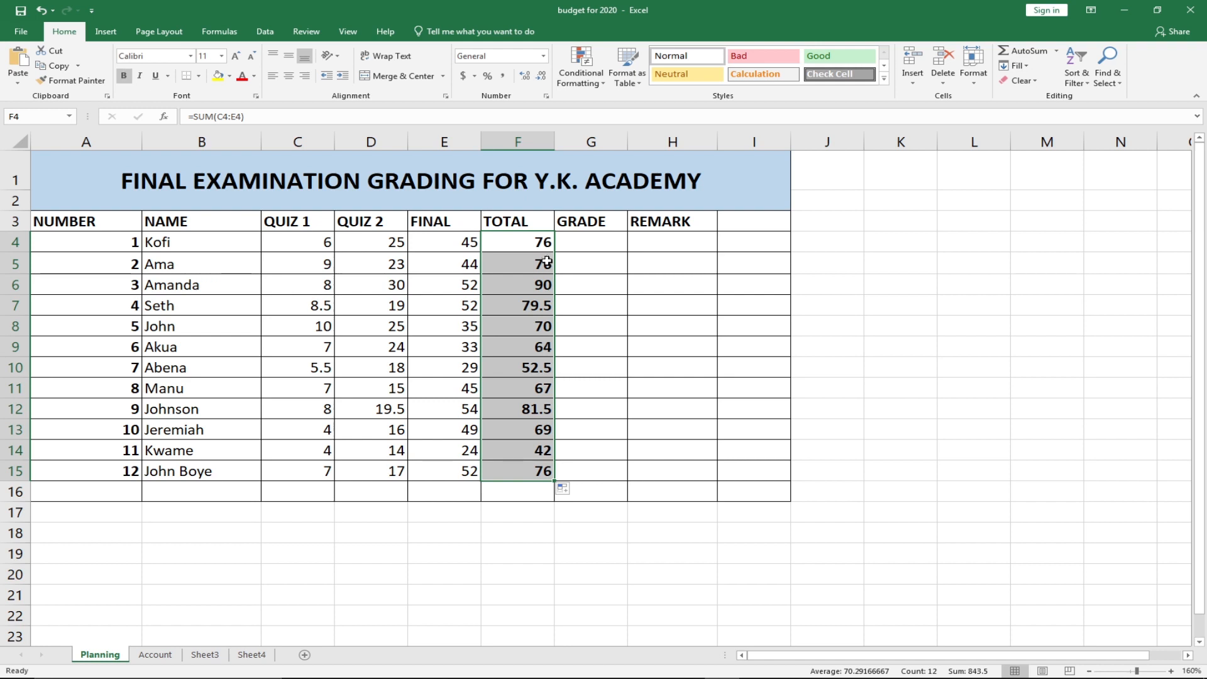
Begin an IF formula in G4 that returns "A" when F4>=90
{"action": "left_click", "coordinate": [588, 244]}
{"action": "double_click", "coordinate": [591, 245]}
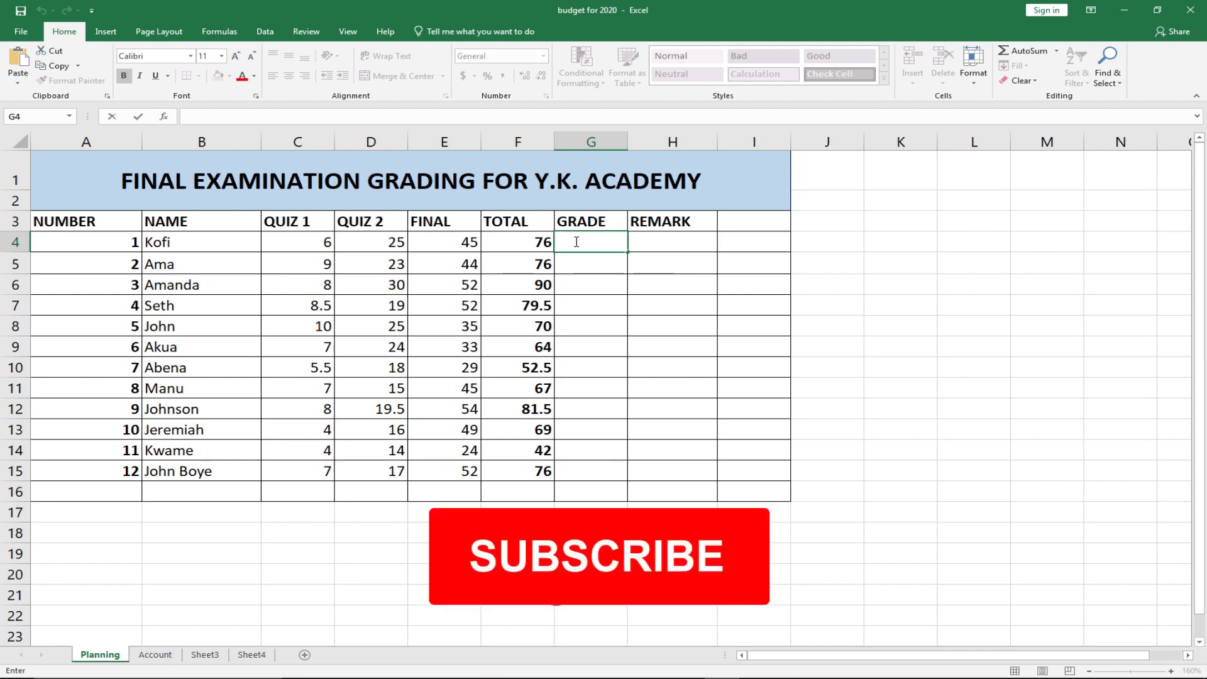
{"action": "type", "text": "=if"}
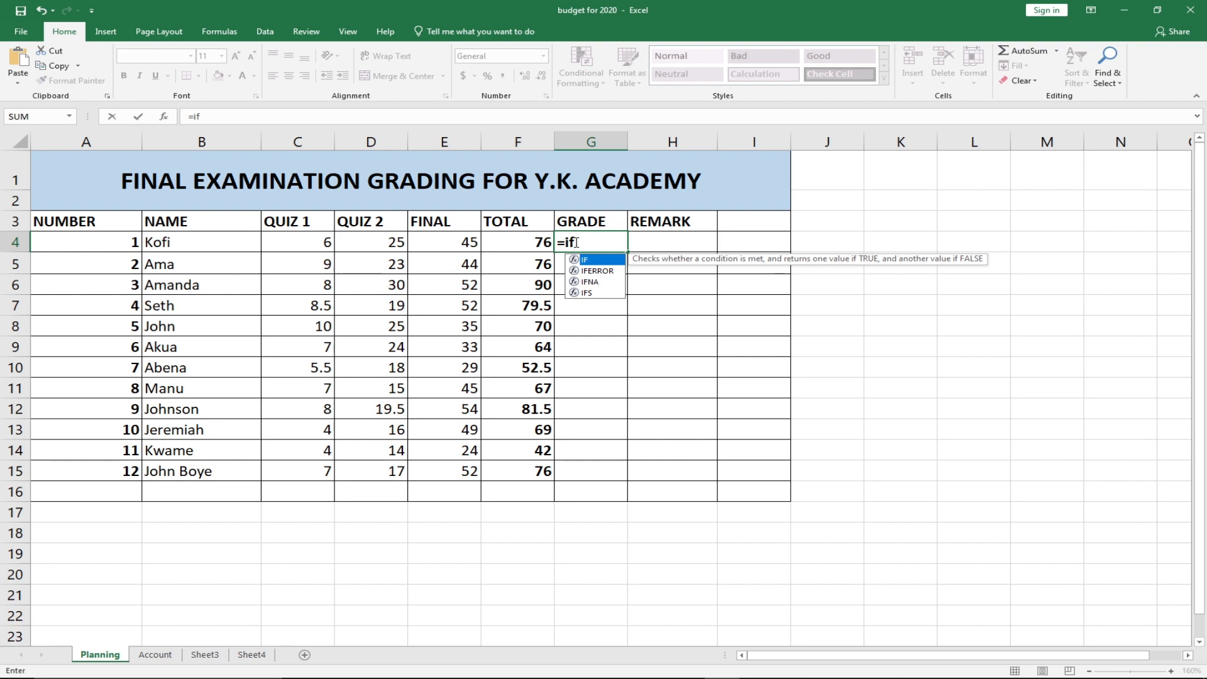
{"action": "key", "text": "Tab"}
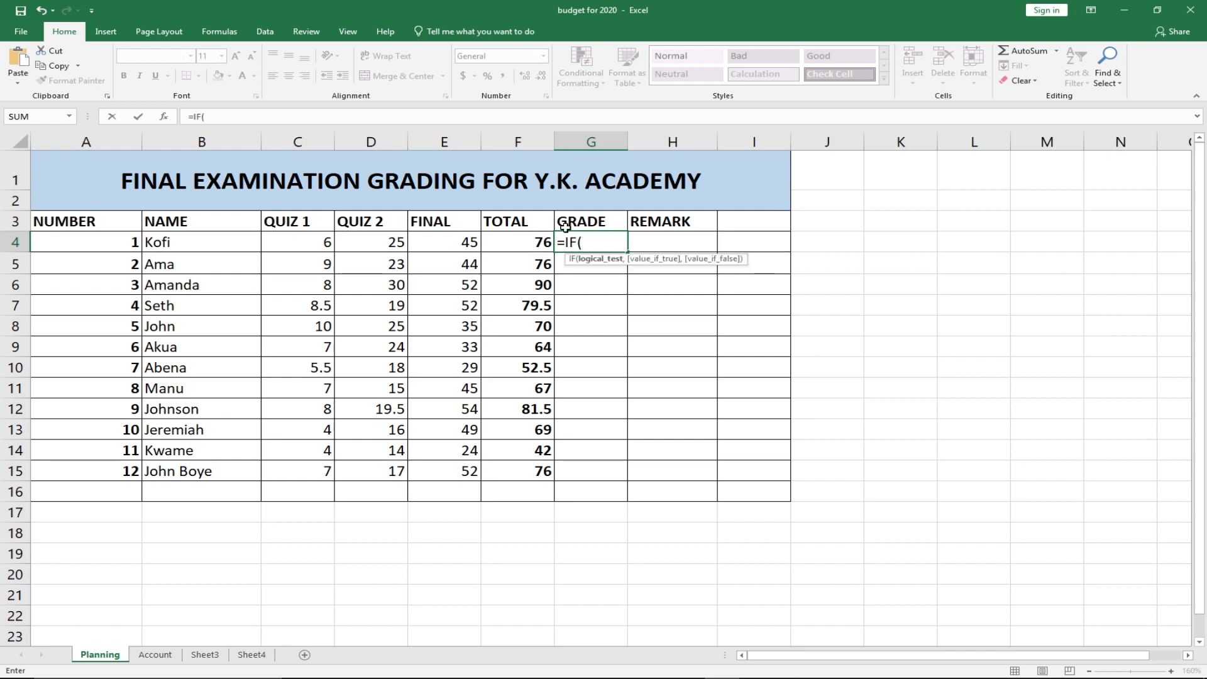
{"action": "left_click", "coordinate": [515, 243]}
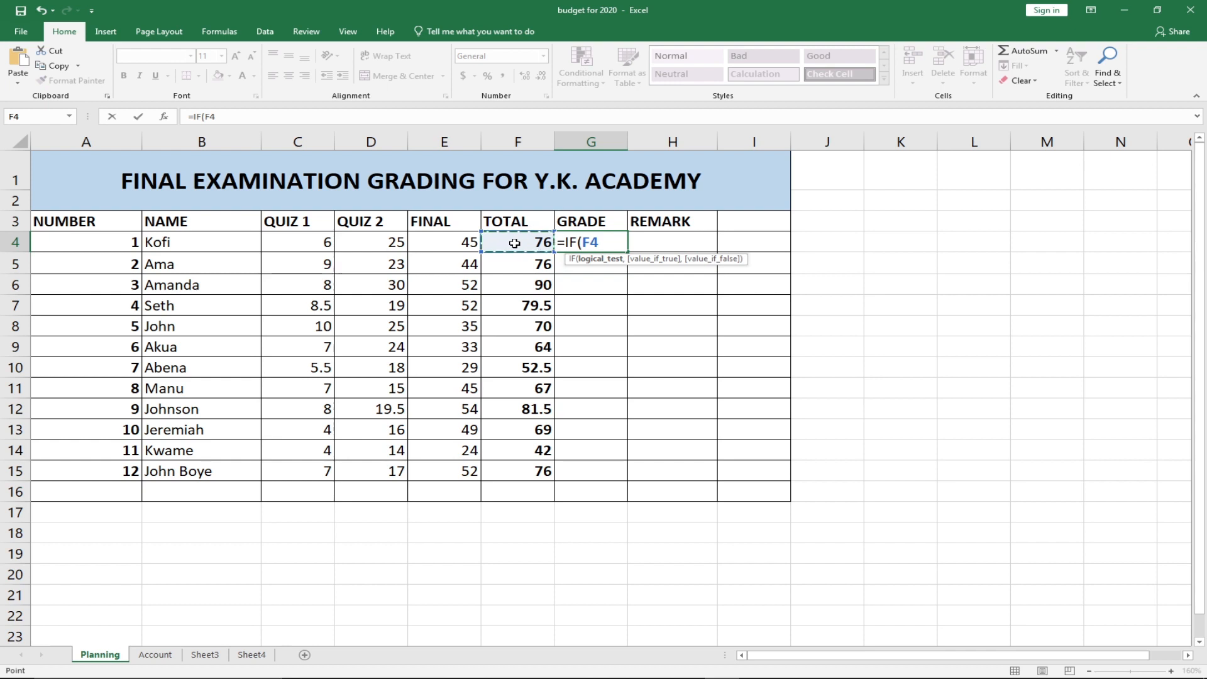
{"action": "type", "text": ">="}
{"action": "type", "text": "90"}
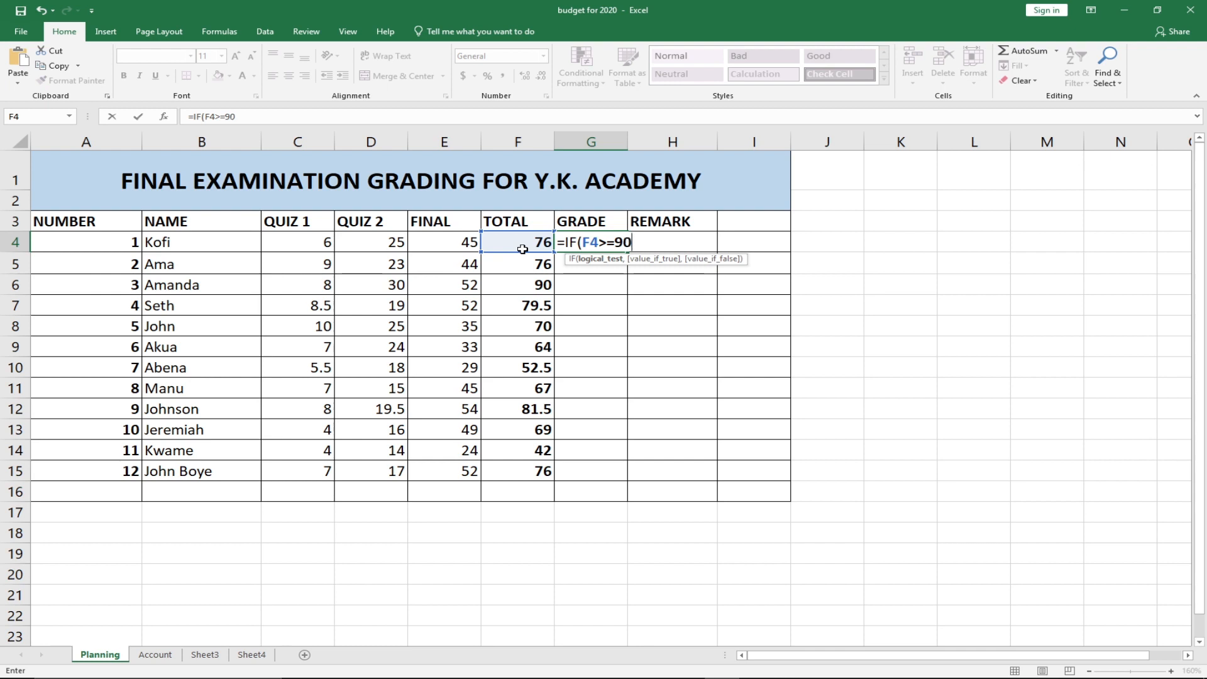
{"action": "type", "text": ","}
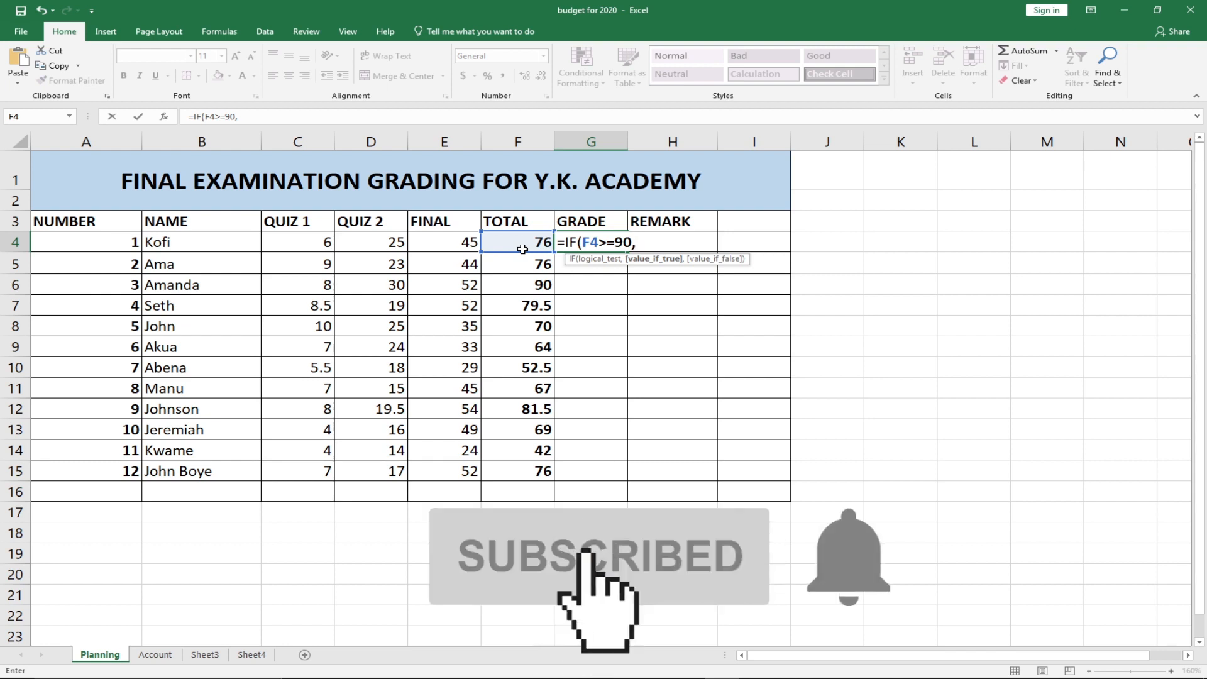
{"action": "type", "text": "\""}
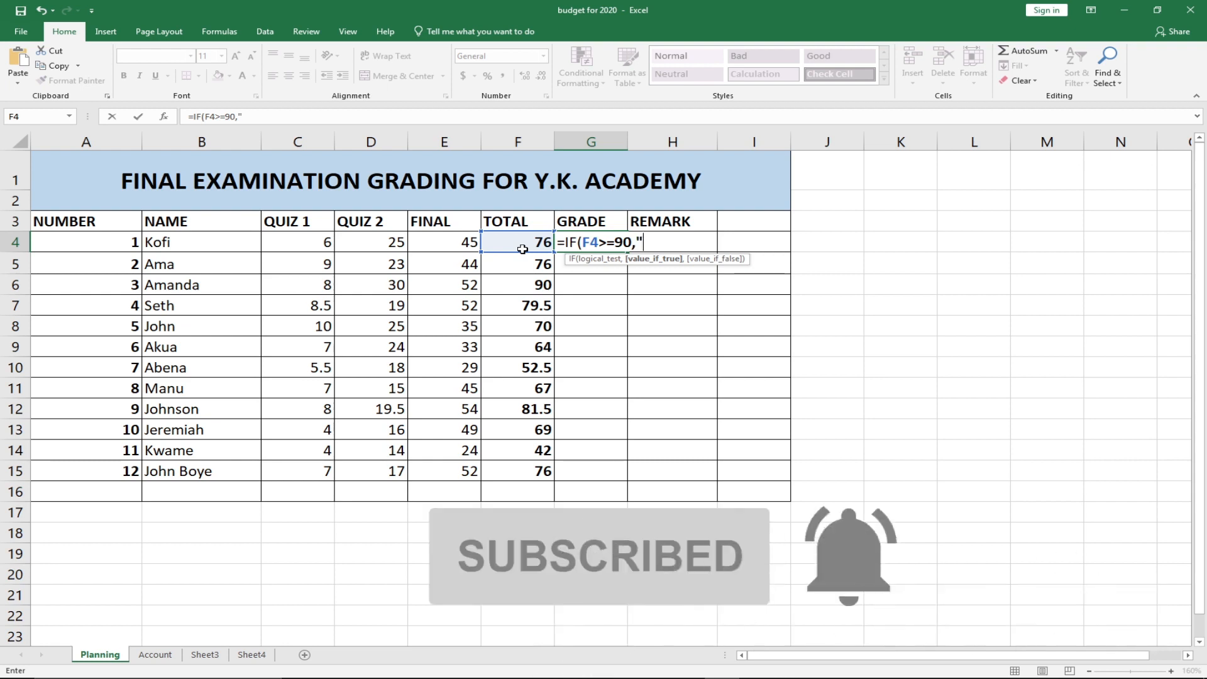
{"action": "type", "text": "A\""}
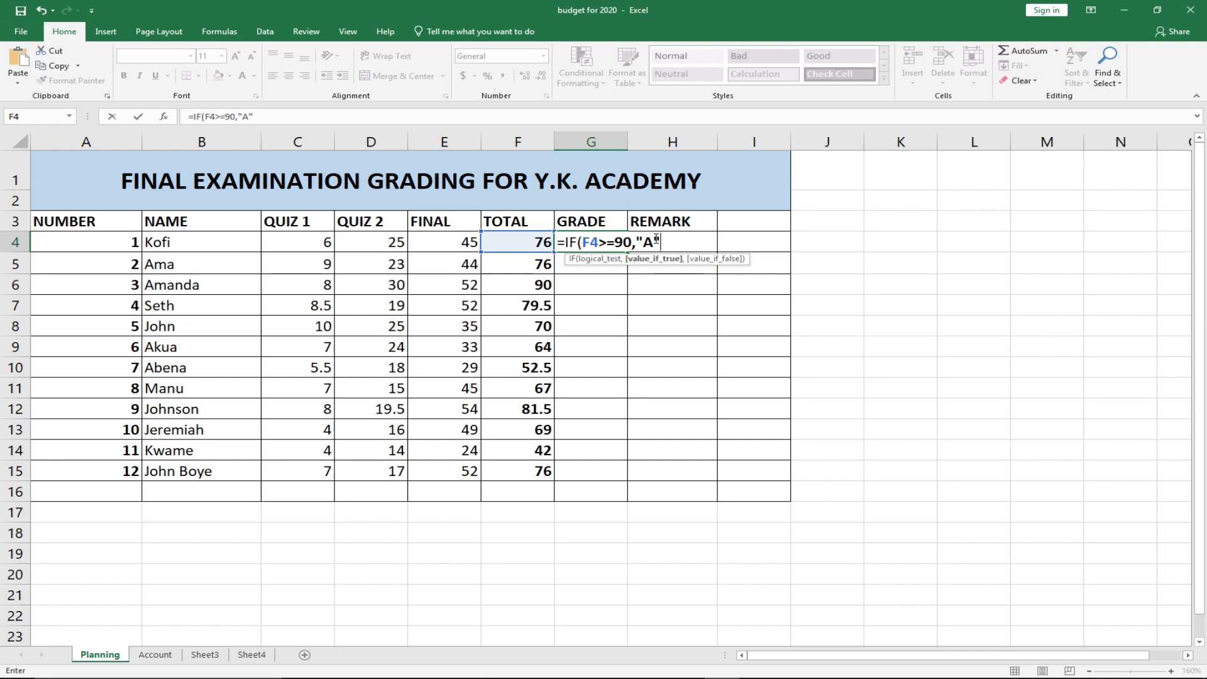
Nest a second IF in the G4 formula that returns "B" when F4>=80
{"action": "type", "text": ","}
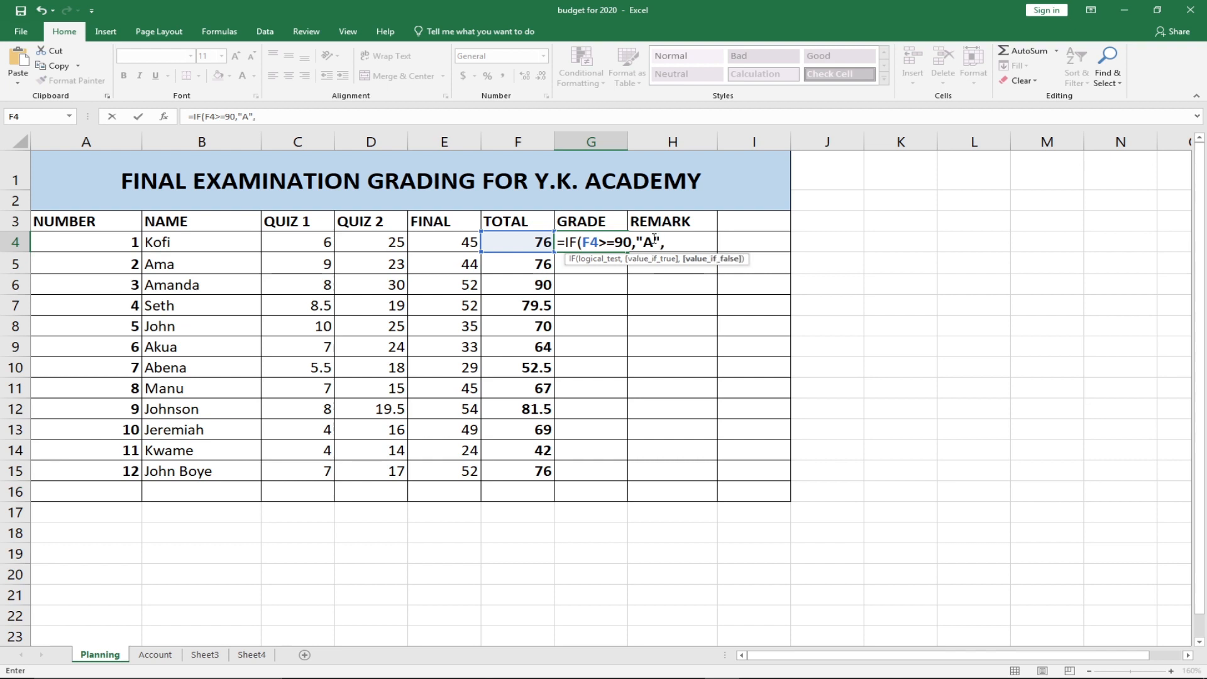
{"action": "type", "text": "if"}
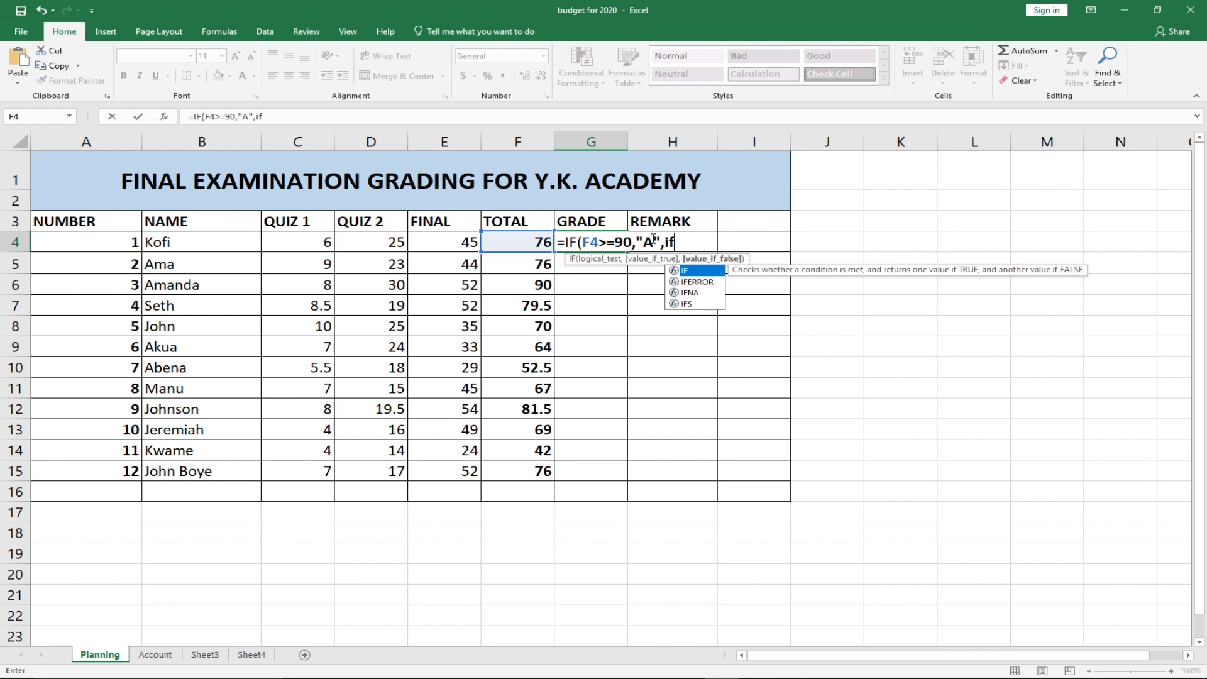
{"action": "type", "text": "("}
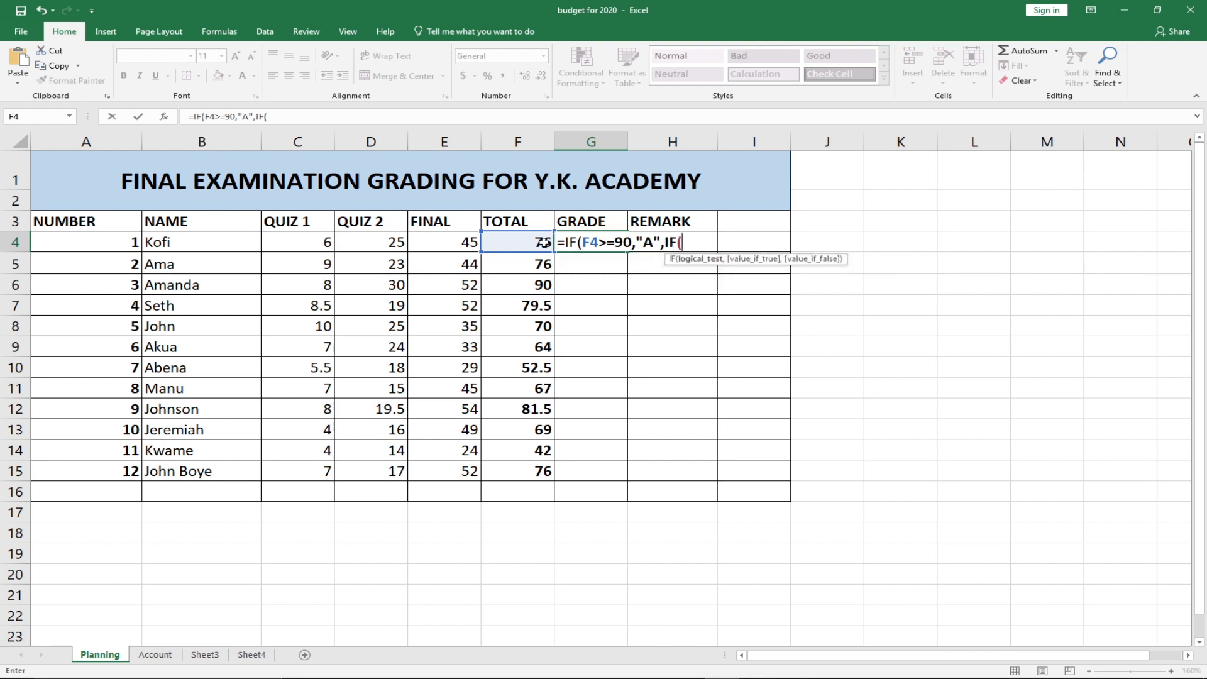
{"action": "left_click", "coordinate": [533, 242]}
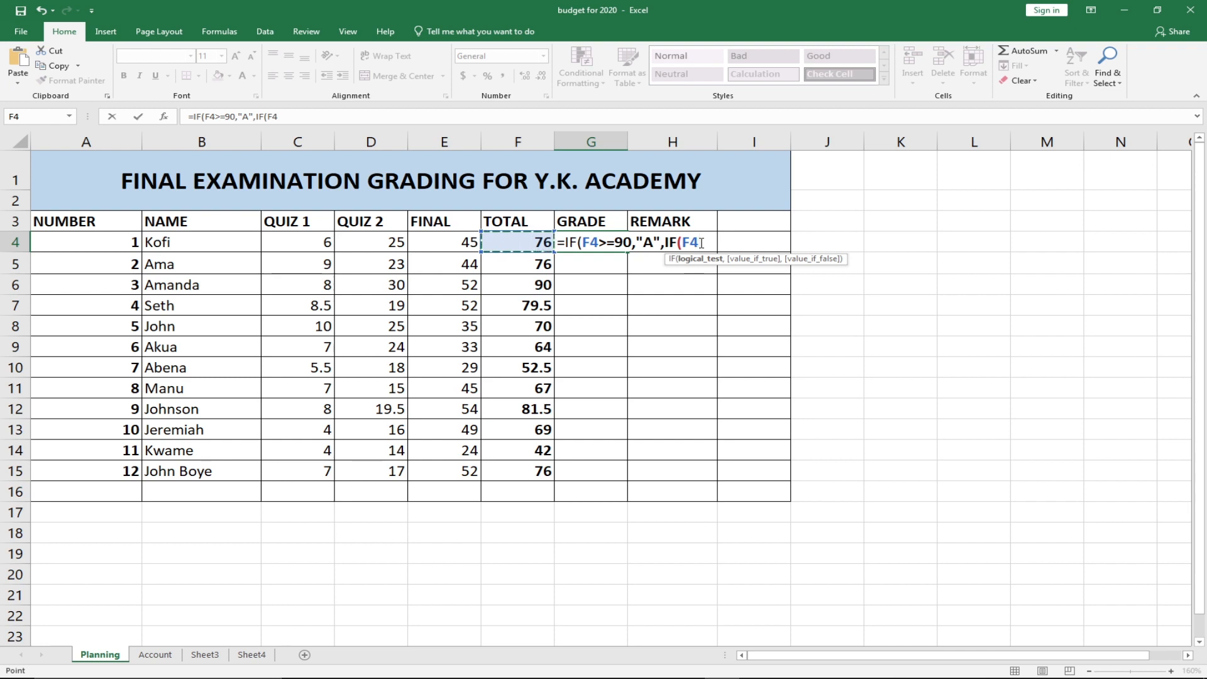
{"action": "type", "text": ">=80"}
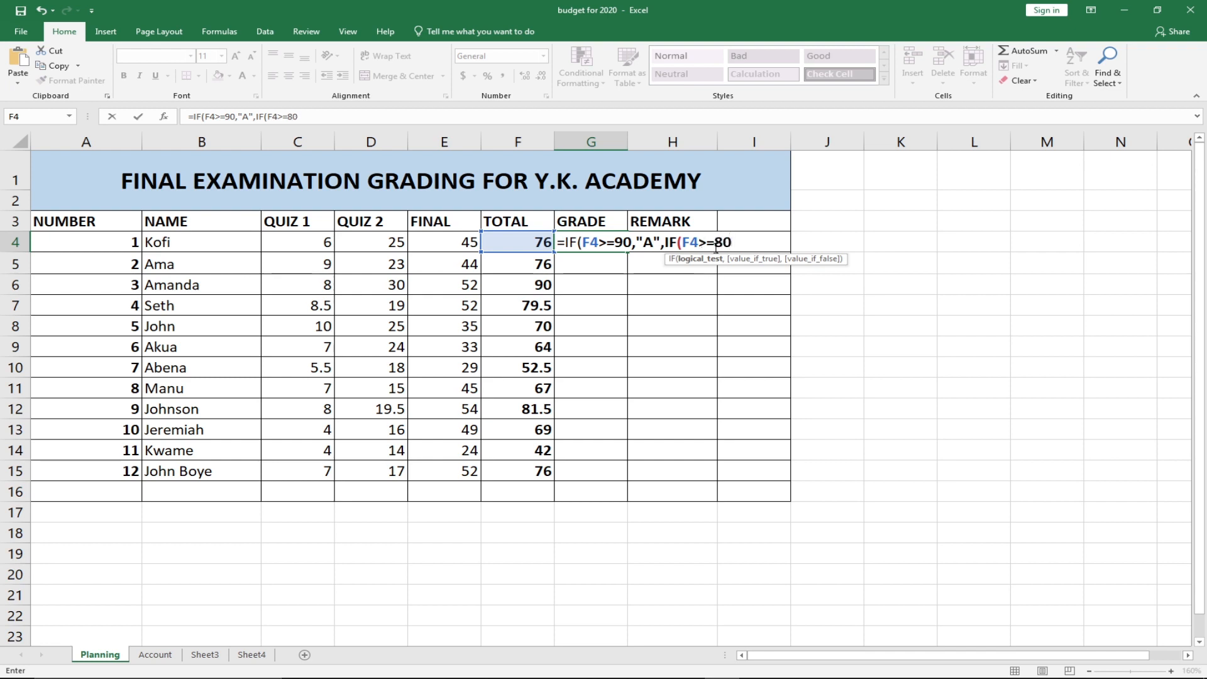
{"action": "type", "text": ","}
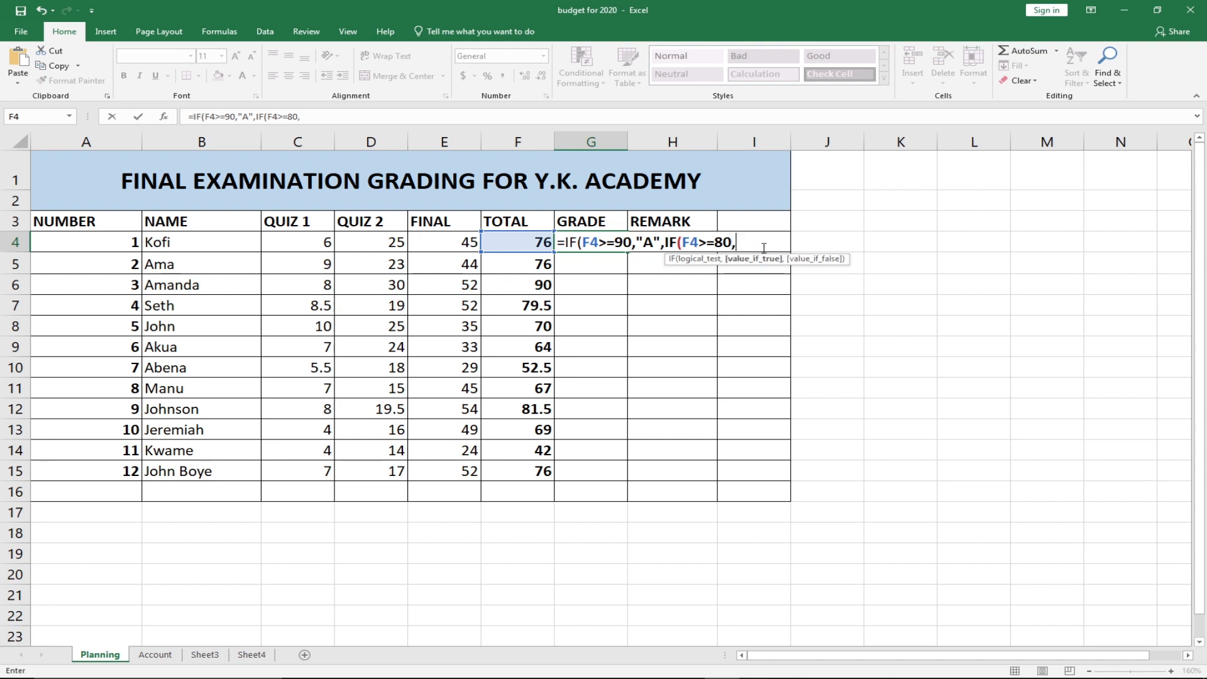
{"action": "type", "text": "\"B\","}
Nest a third IF in the G4 formula with the test F4>=70
{"action": "type", "text": "if"}
{"action": "key", "text": "Tab"}
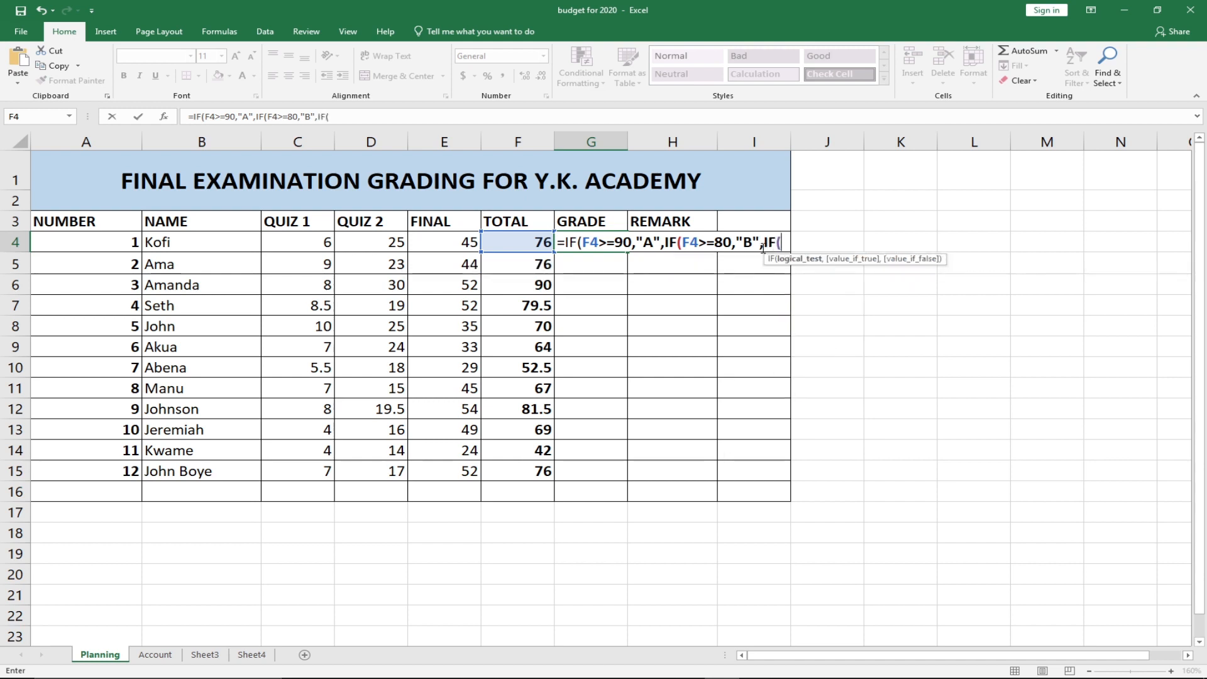
{"action": "left_click", "coordinate": [515, 243]}
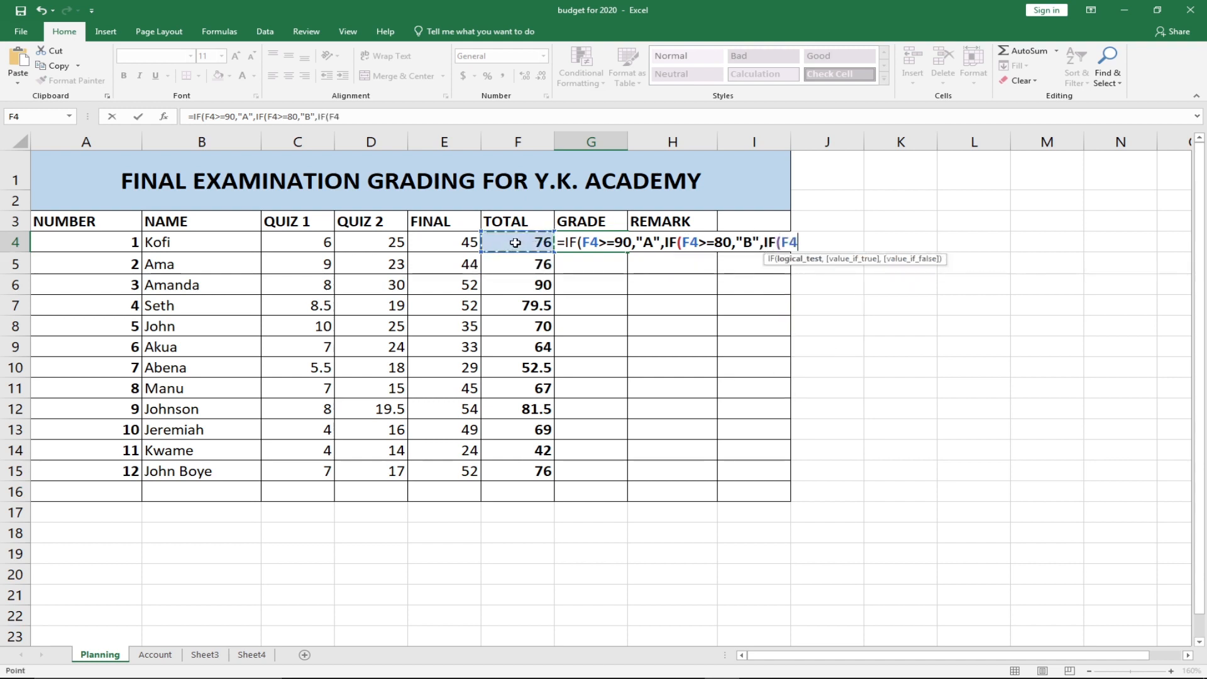
{"action": "type", "text": ">="}
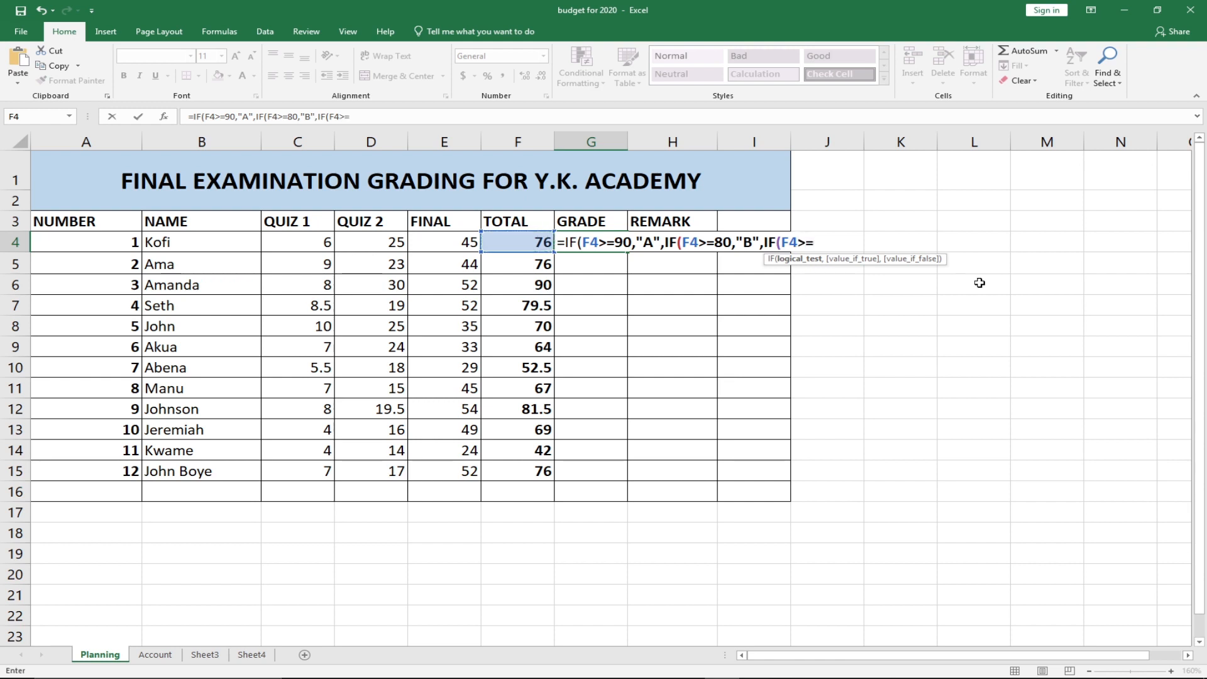
{"action": "type", "text": "70,\""}
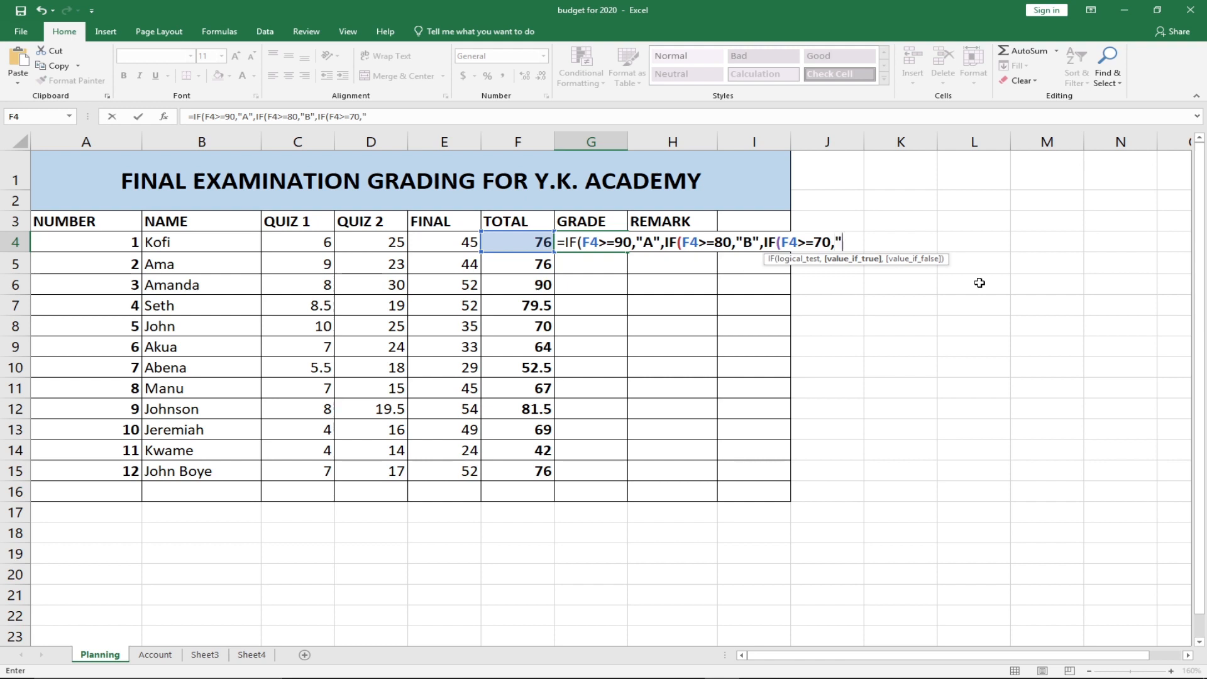
{"action": "type", "text": "C="}
{"action": "key", "text": "BackSpace"}
{"action": "type", "text": "+,if"}
{"action": "key", "text": "Return"}
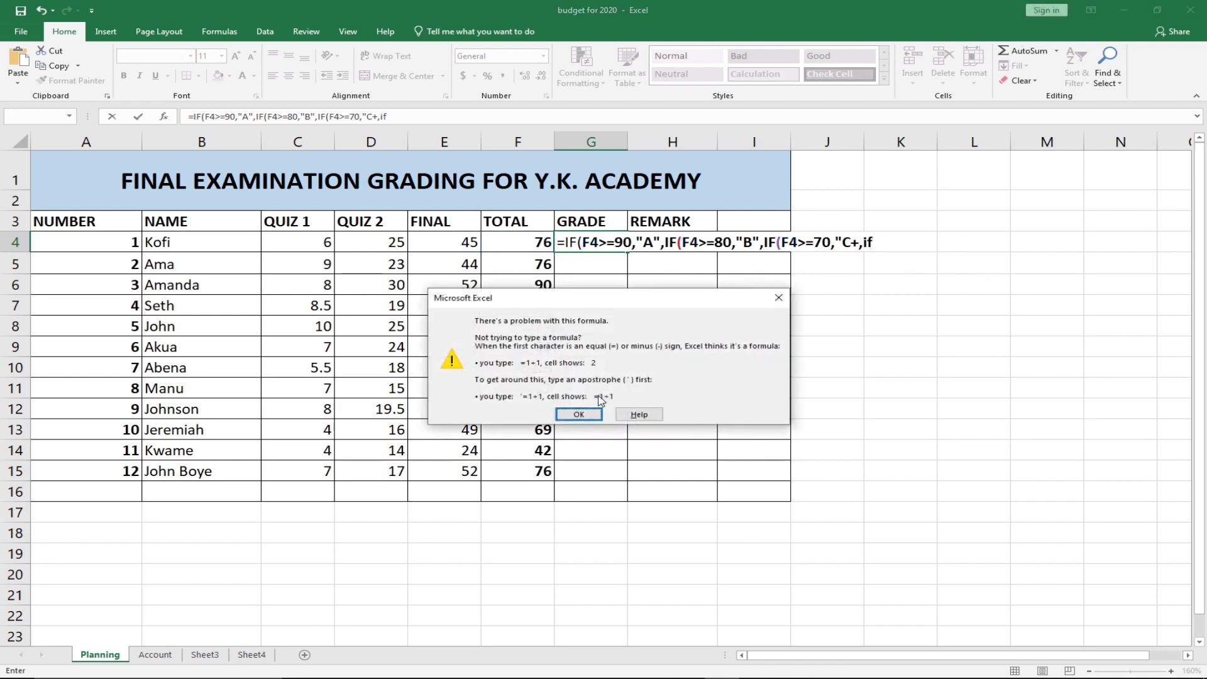
{"action": "left_click", "coordinate": [578, 414]}
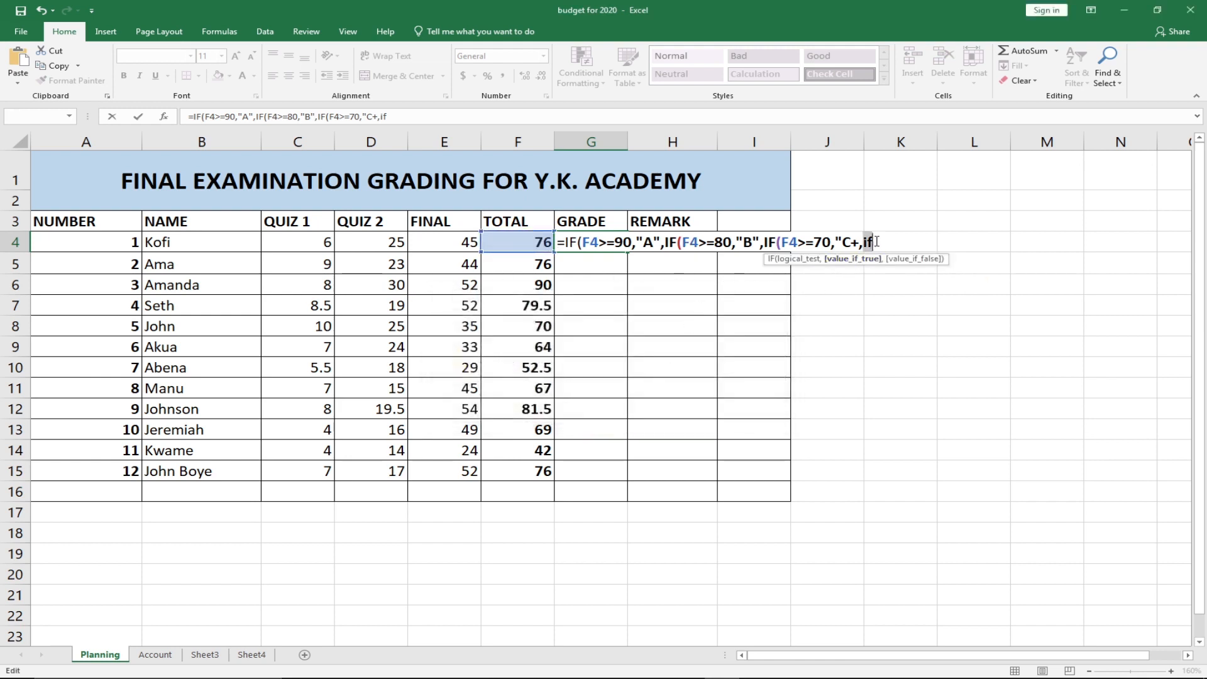
{"action": "key", "text": "BackSpace"}
{"action": "key", "text": "BackSpace"}
{"action": "key", "text": "BackSpace"}
{"action": "key", "text": "BackSpace"}
{"action": "key", "text": "BackSpace"}
Return "C+" from the third IF in the G4 formula and nest a fourth IF that returns "C" when F4>=60
{"action": "type", "text": "C+\",IF("}
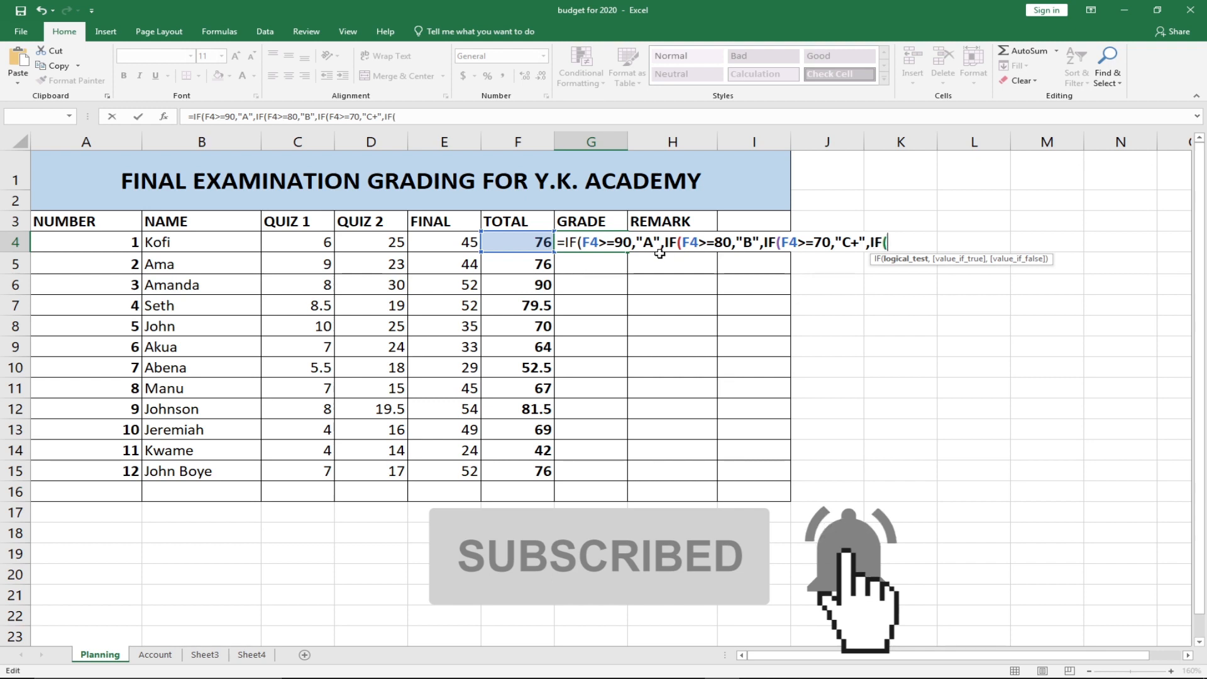
{"action": "left_click", "coordinate": [506, 242]}
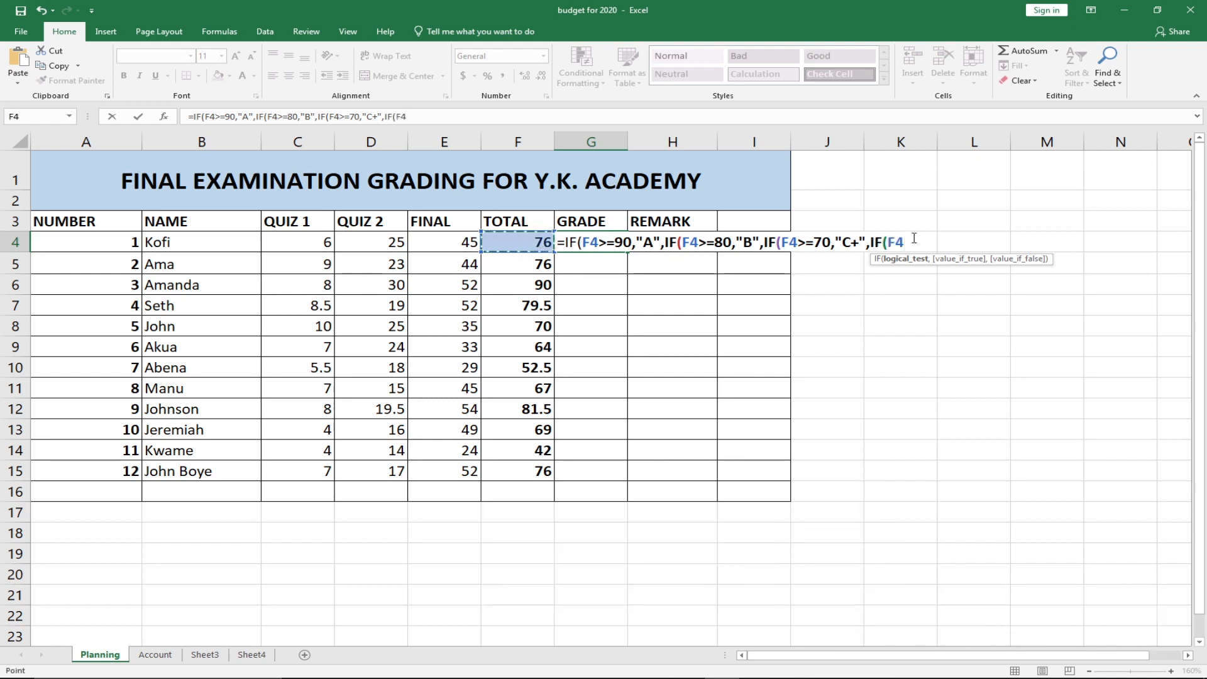
{"action": "type", "text": ">="}
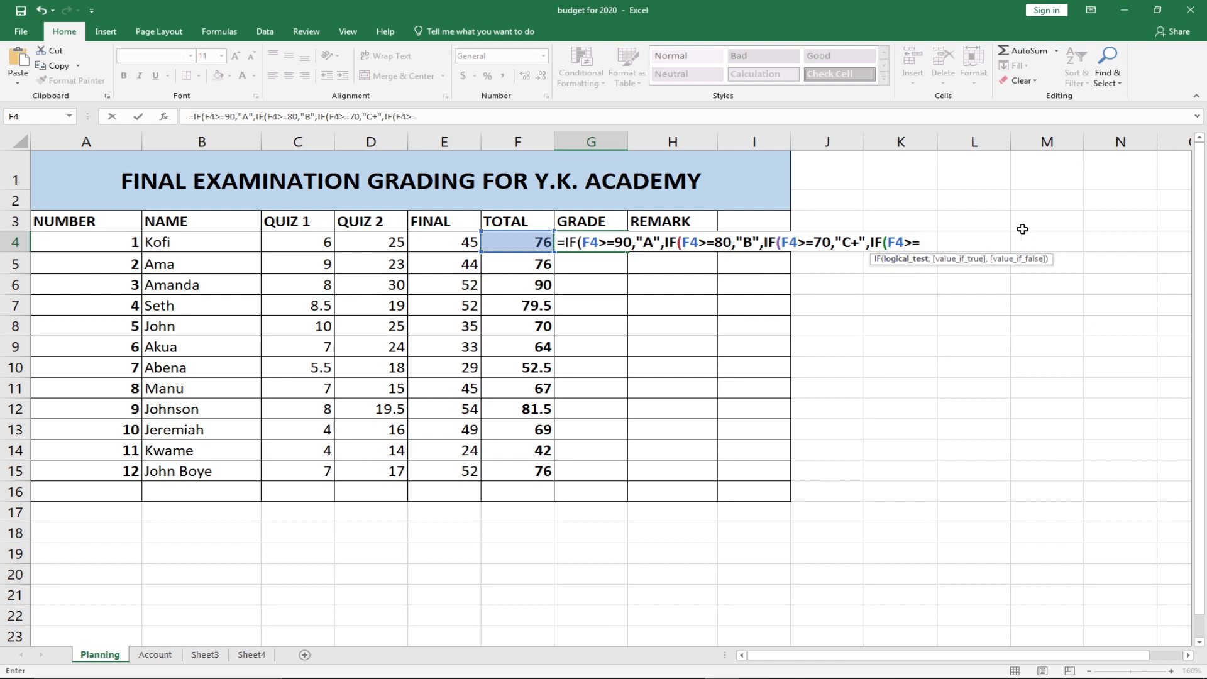
{"action": "type", "text": "60,"}
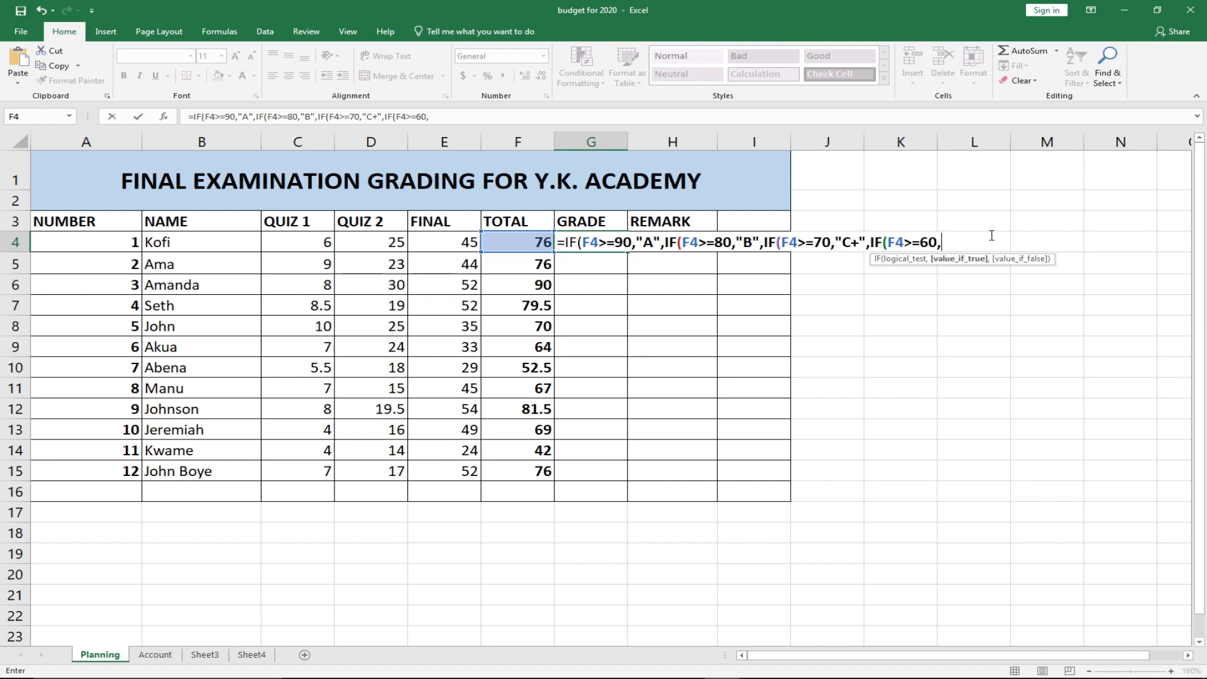
{"action": "type", "text": "\"C\",if"}
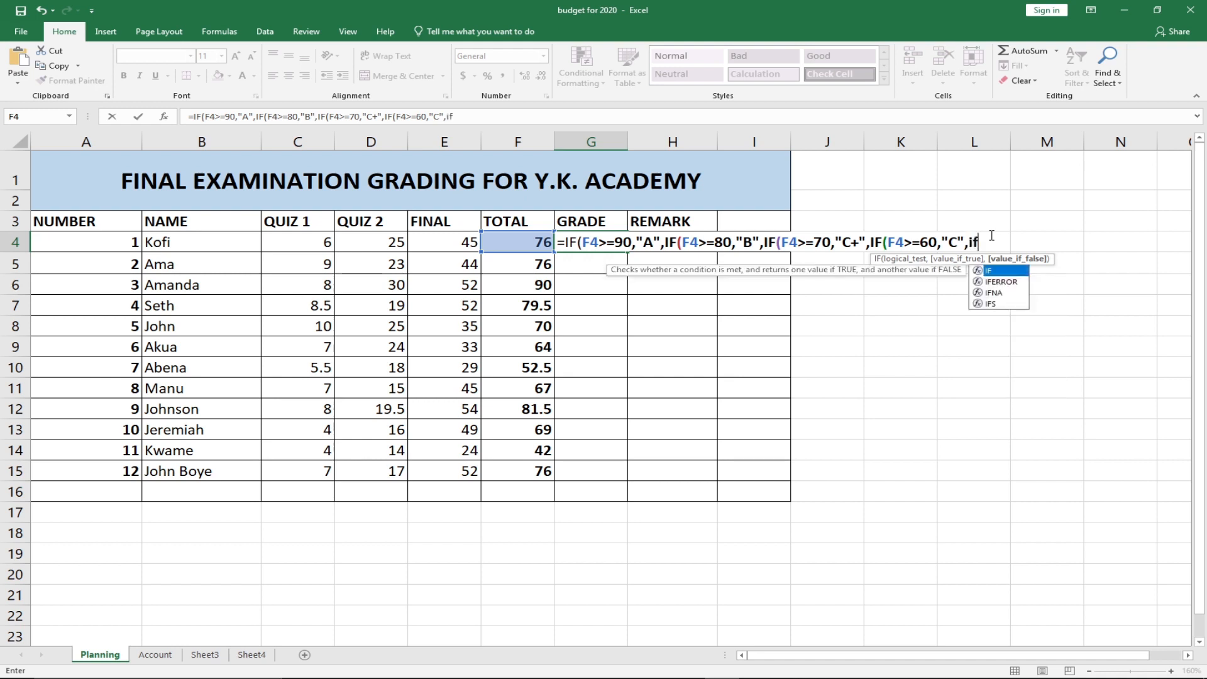
Nest a fifth IF in the G4 formula that returns "D" when F4>=50
{"action": "key", "text": "Tab"}
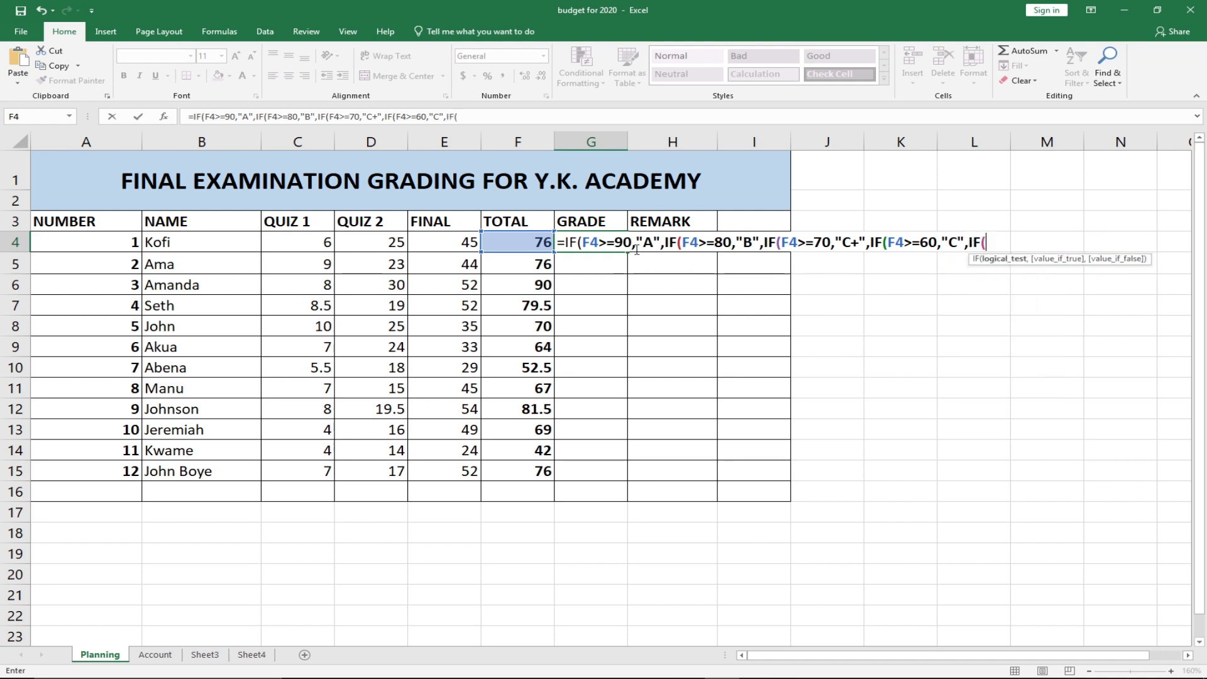
{"action": "left_click", "coordinate": [505, 249]}
{"action": "type", "text": ">"}
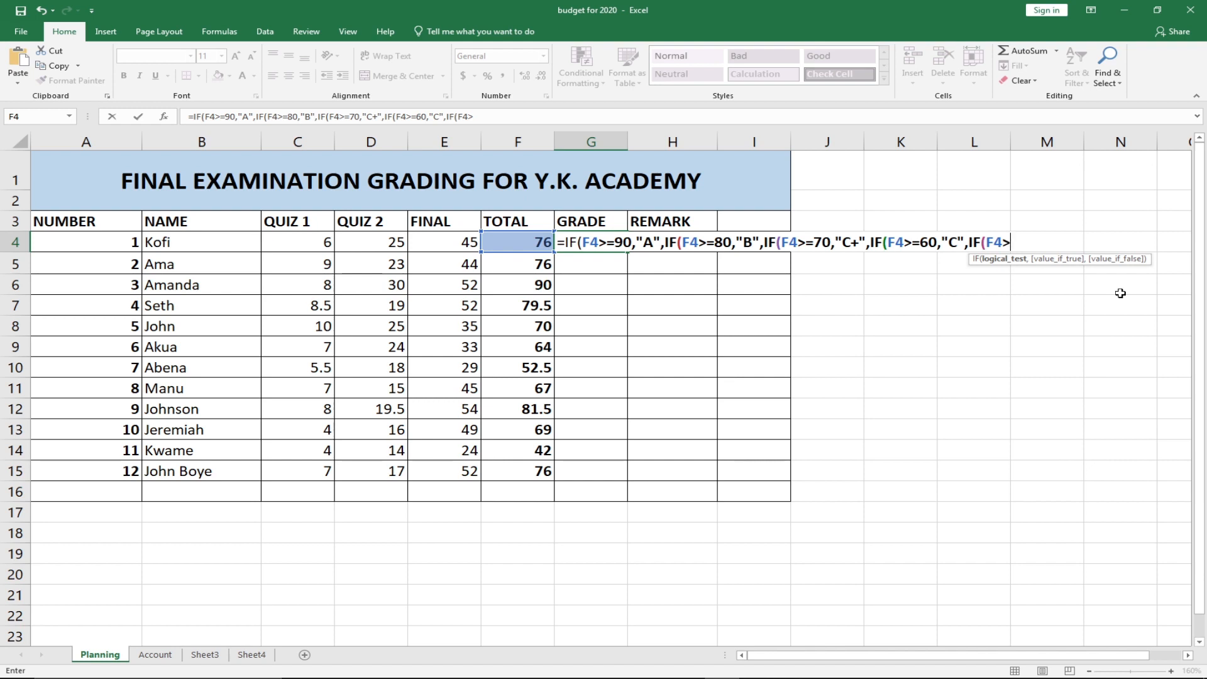
{"action": "type", "text": "=50,\"D\""}
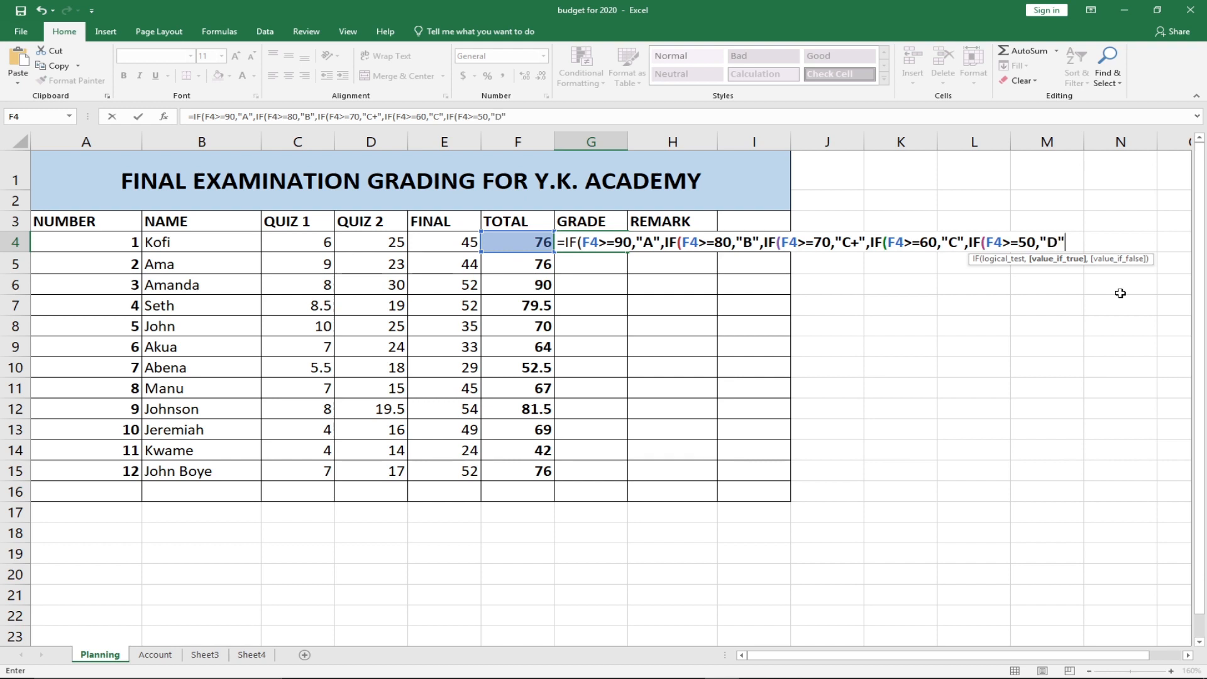
{"action": "type", "text": ","}
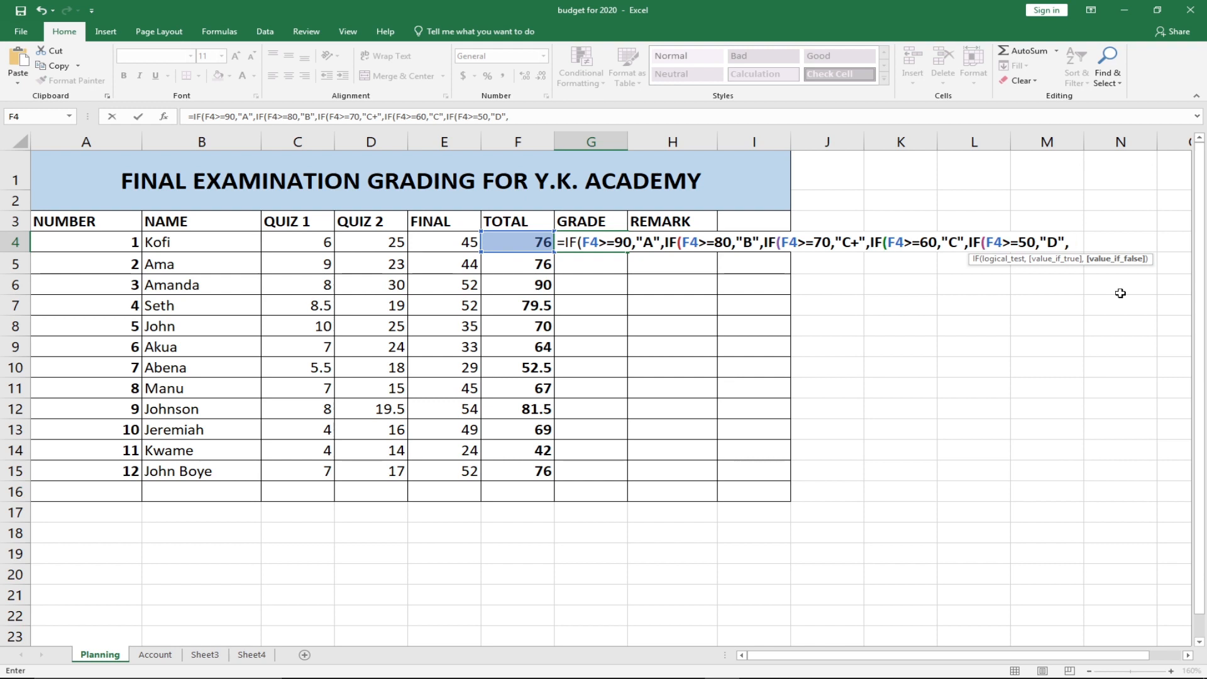
Nest a sixth IF that returns "F" when F4<50, close all six parentheses and enter the formula in G4
{"action": "type", "text": "if"}
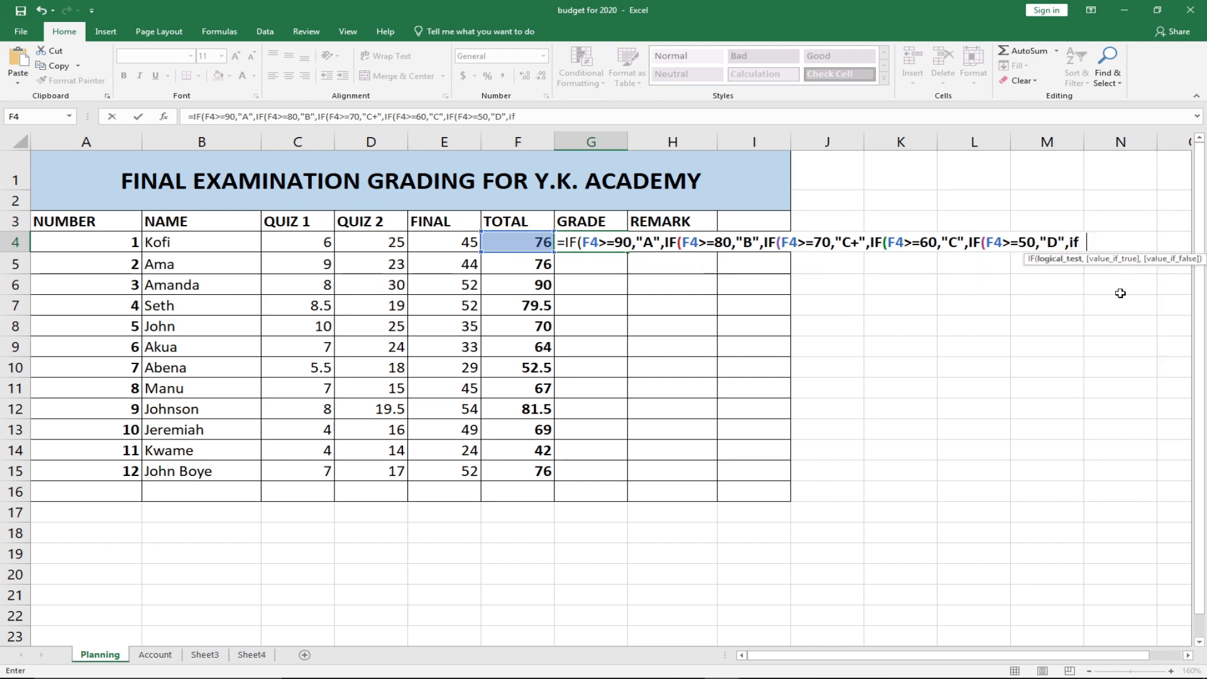
{"action": "key", "text": "BackSpace"}
{"action": "key", "text": "Tab"}
{"action": "left_click", "coordinate": [507, 239]}
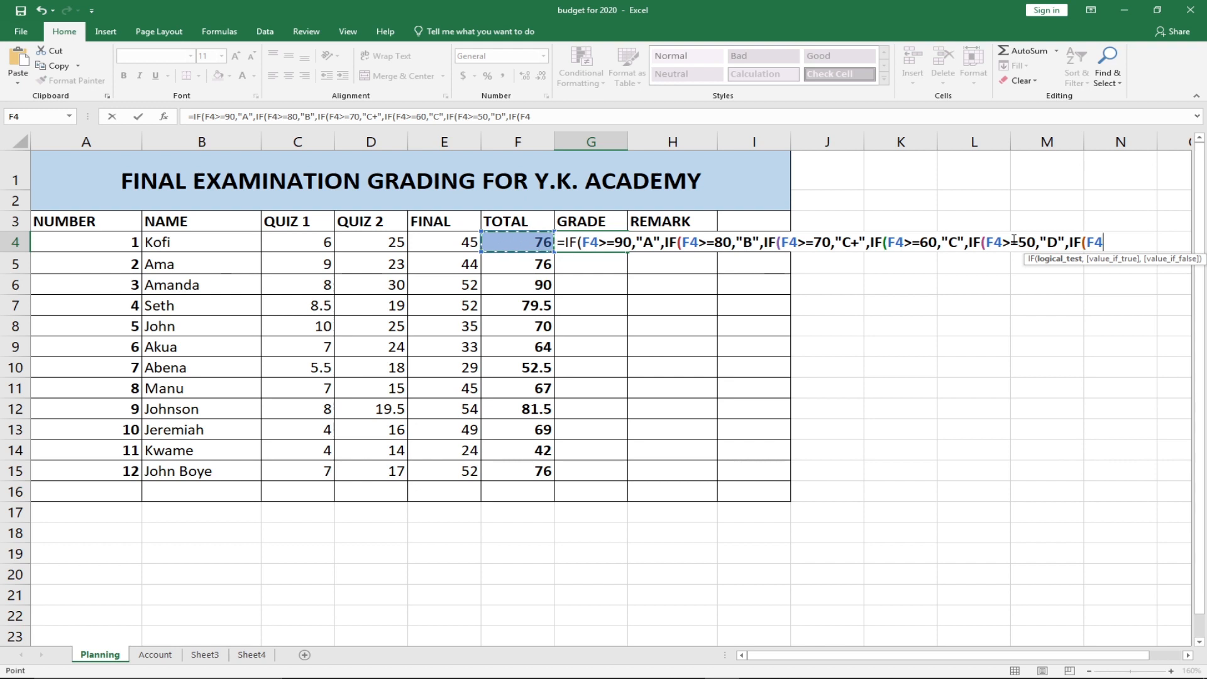
{"action": "type", "text": "<"}
{"action": "type", "text": "50"}
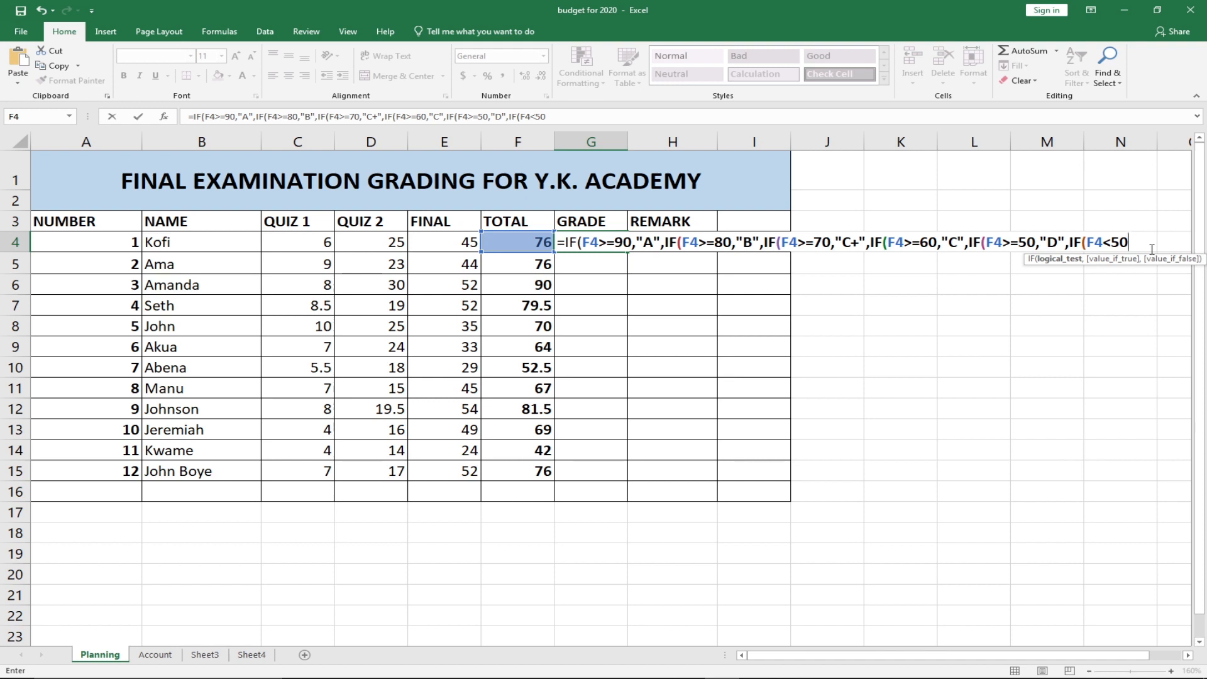
{"action": "type", "text": ",\"F"}
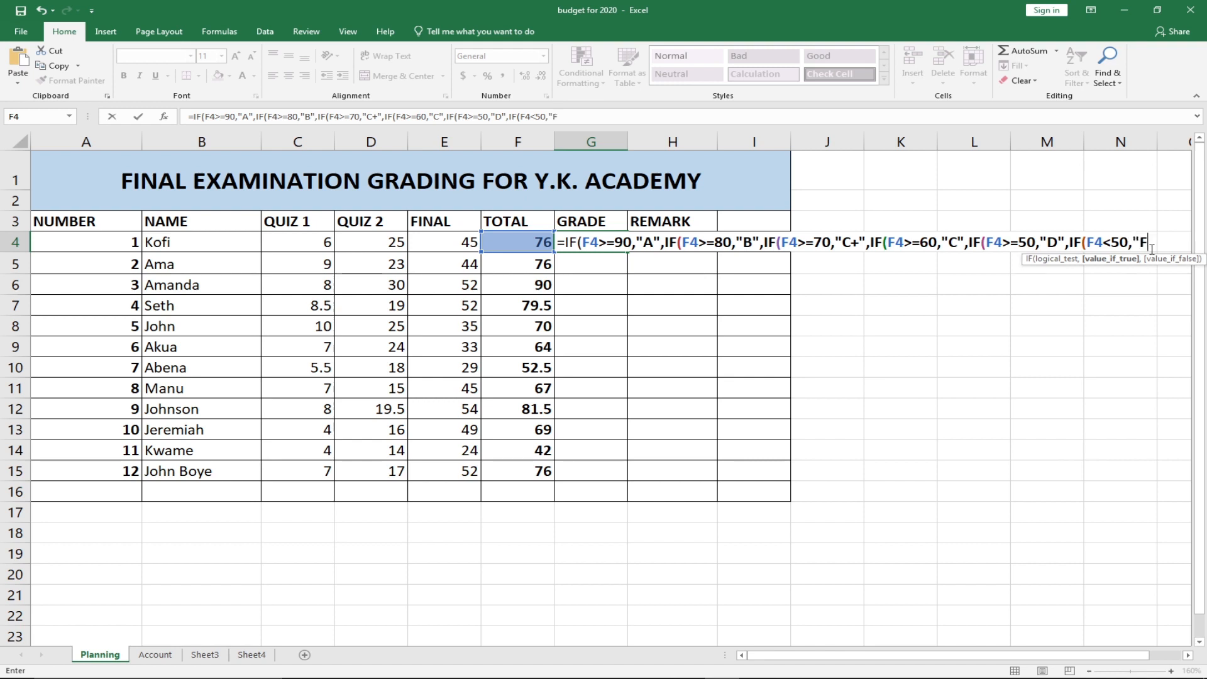
{"action": "type", "text": "\""}
{"action": "type", "text": ")))))"}
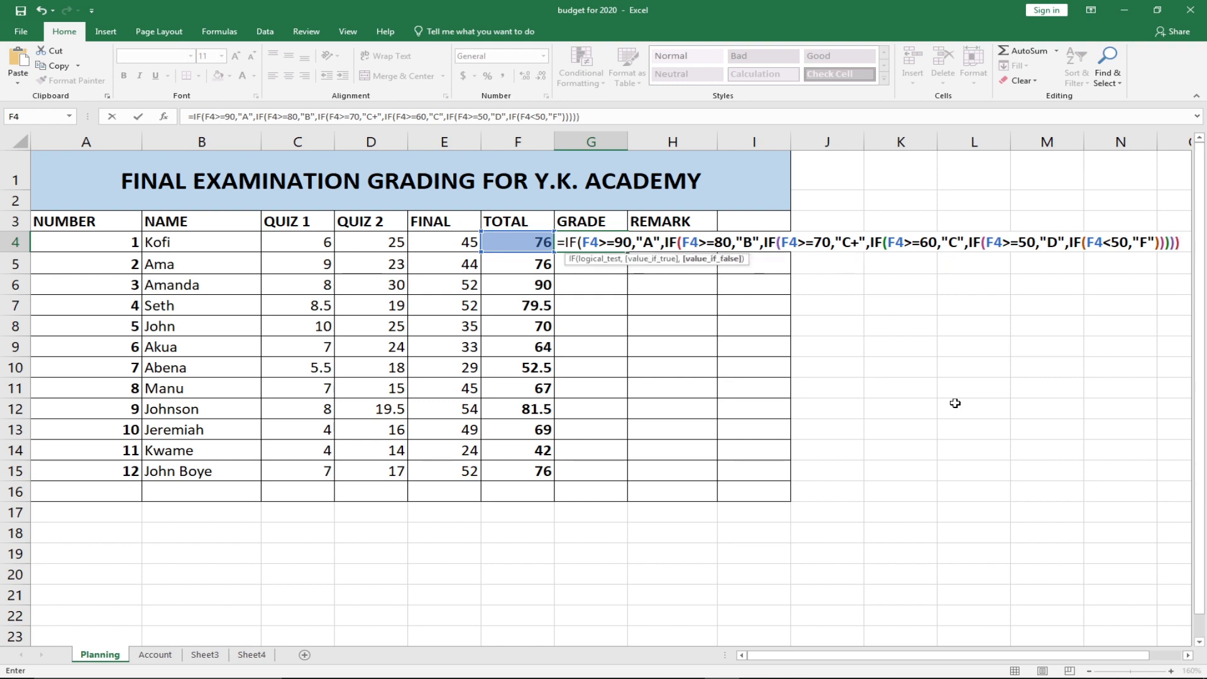
{"action": "type", "text": ")"}
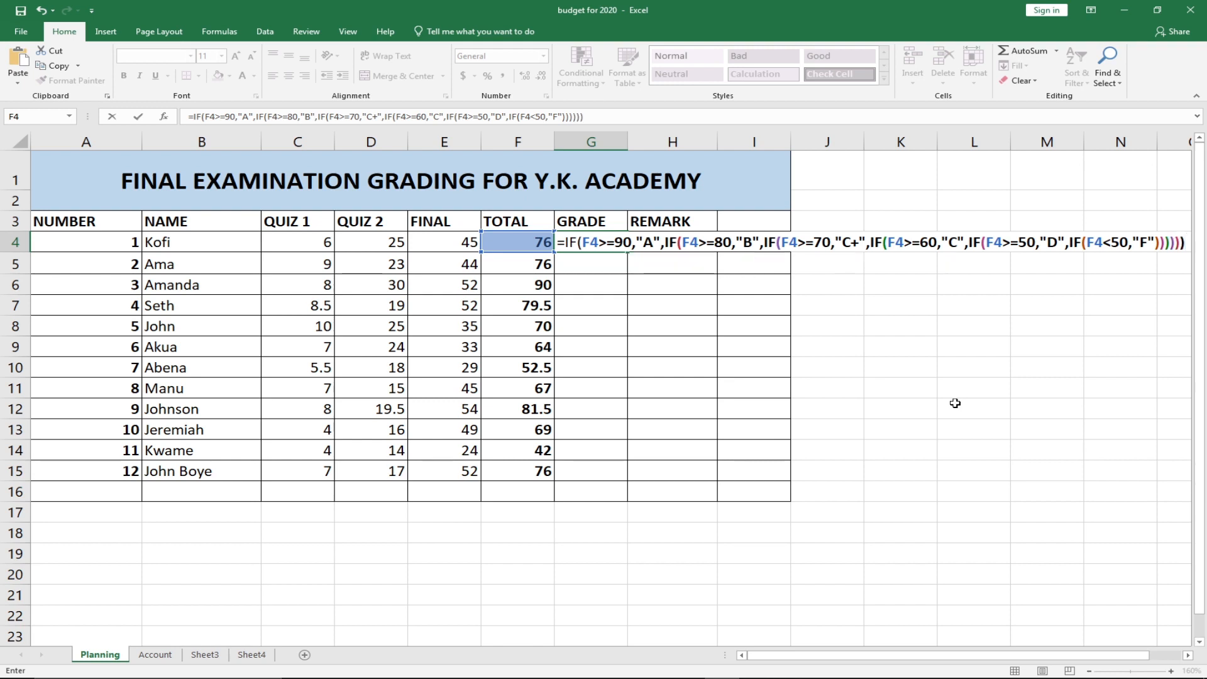
{"action": "key", "text": "Return"}
Fill the grade formula from G4 down to G15 and review the nested IF formula in G4
{"action": "left_click", "coordinate": [600, 236]}
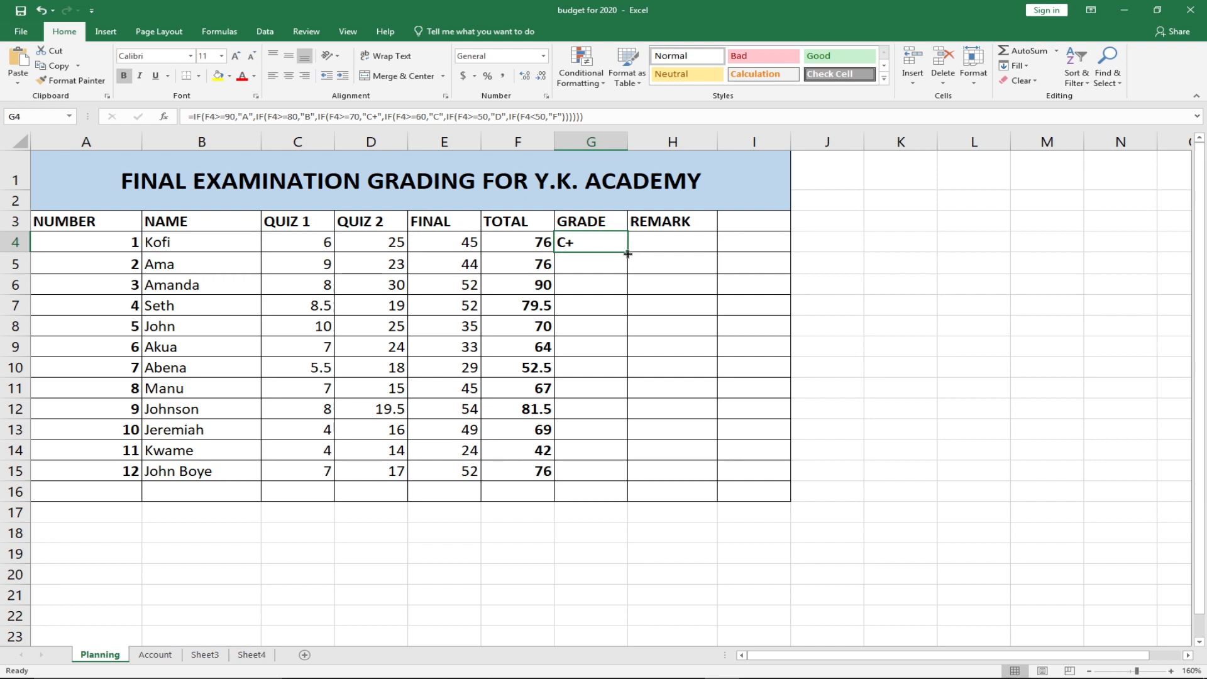
{"action": "left_click_drag", "start_coordinate": [627, 252], "coordinate": [630, 483]}
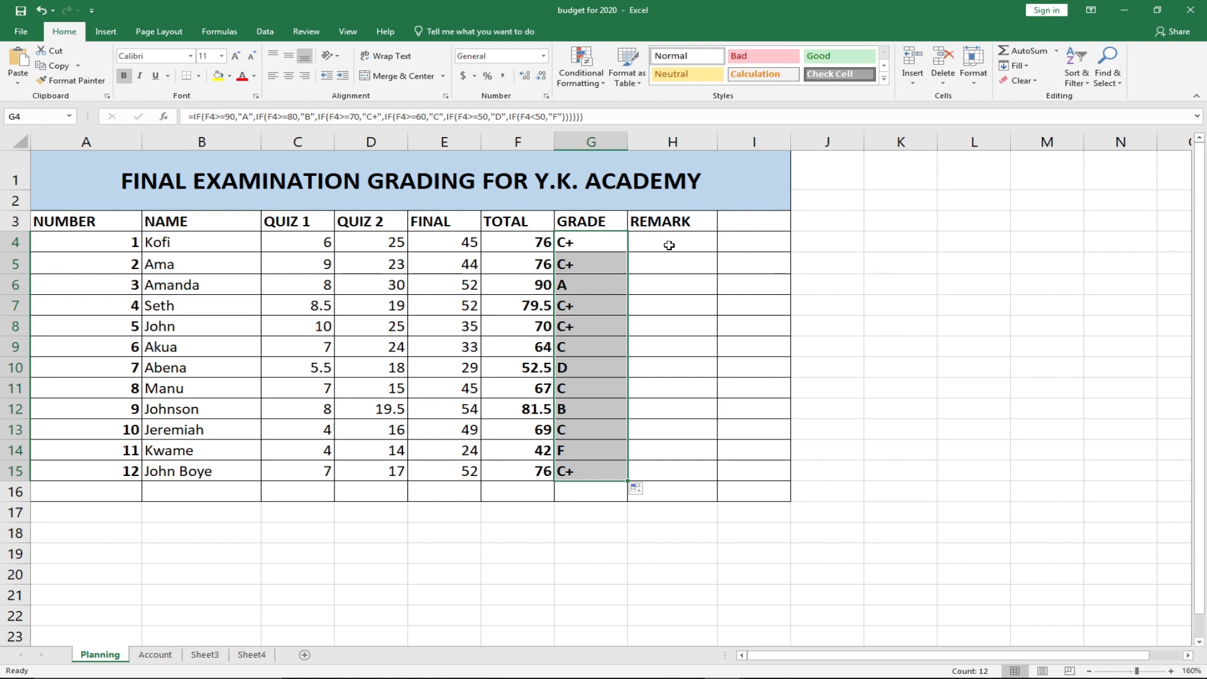
{"action": "left_click", "coordinate": [591, 246]}
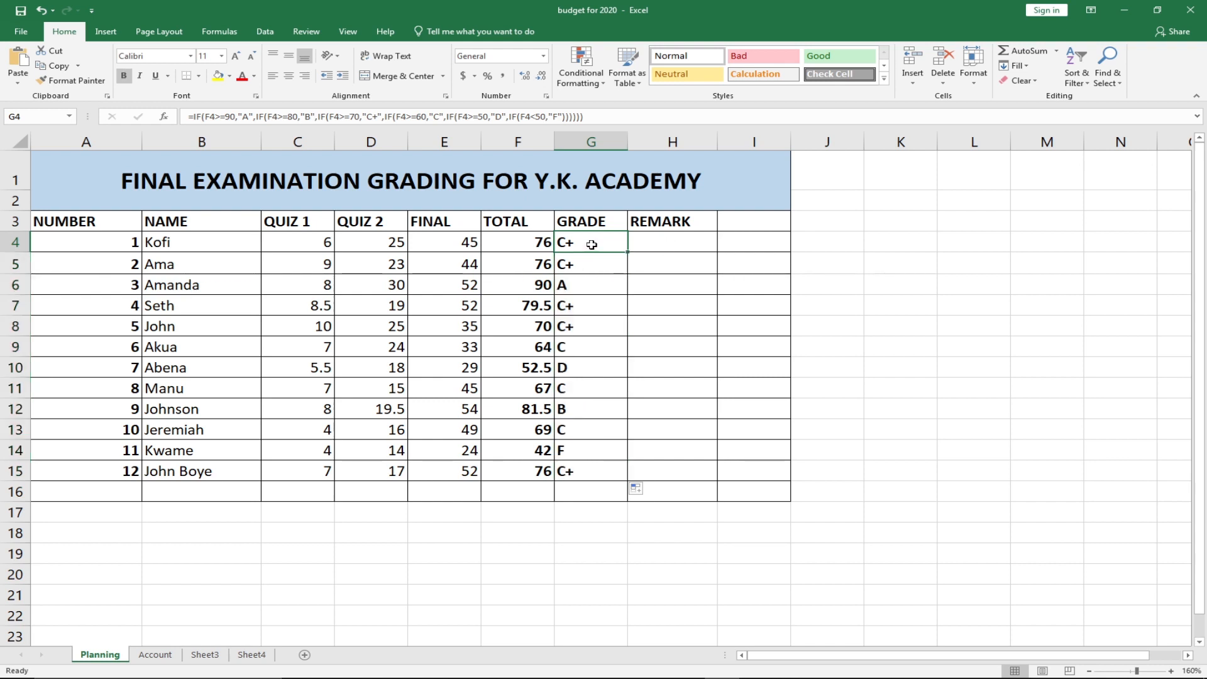
{"action": "double_click", "coordinate": [592, 246]}
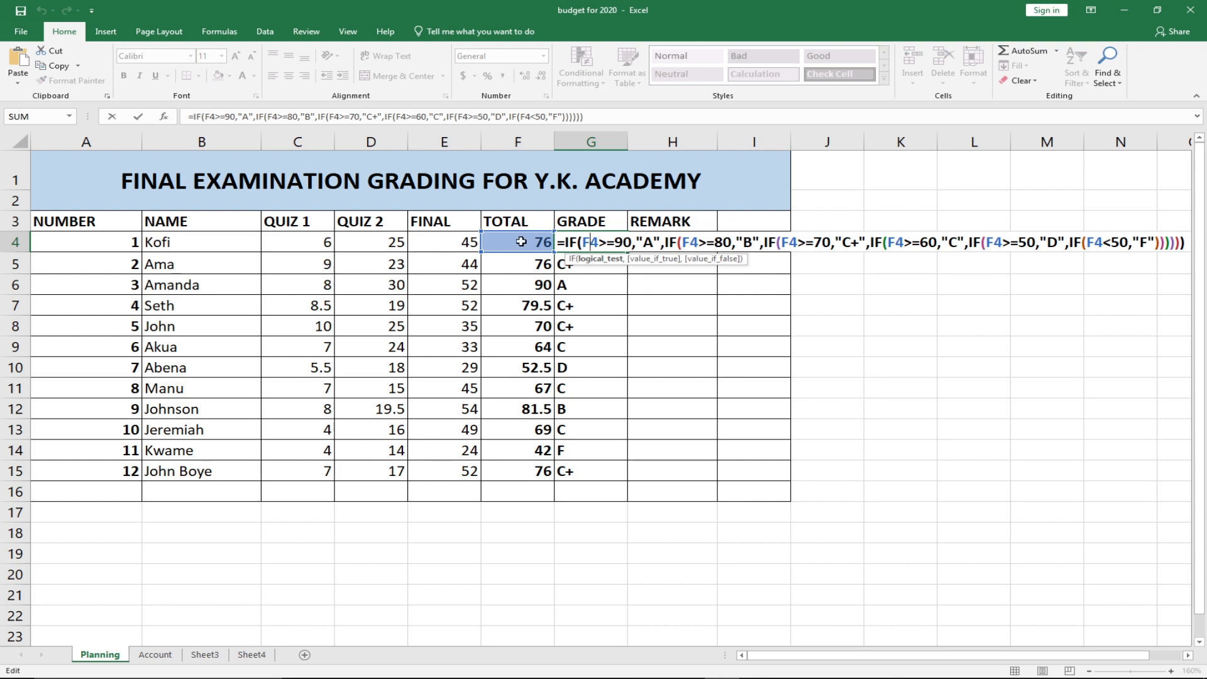
{"action": "key", "text": "Return"}
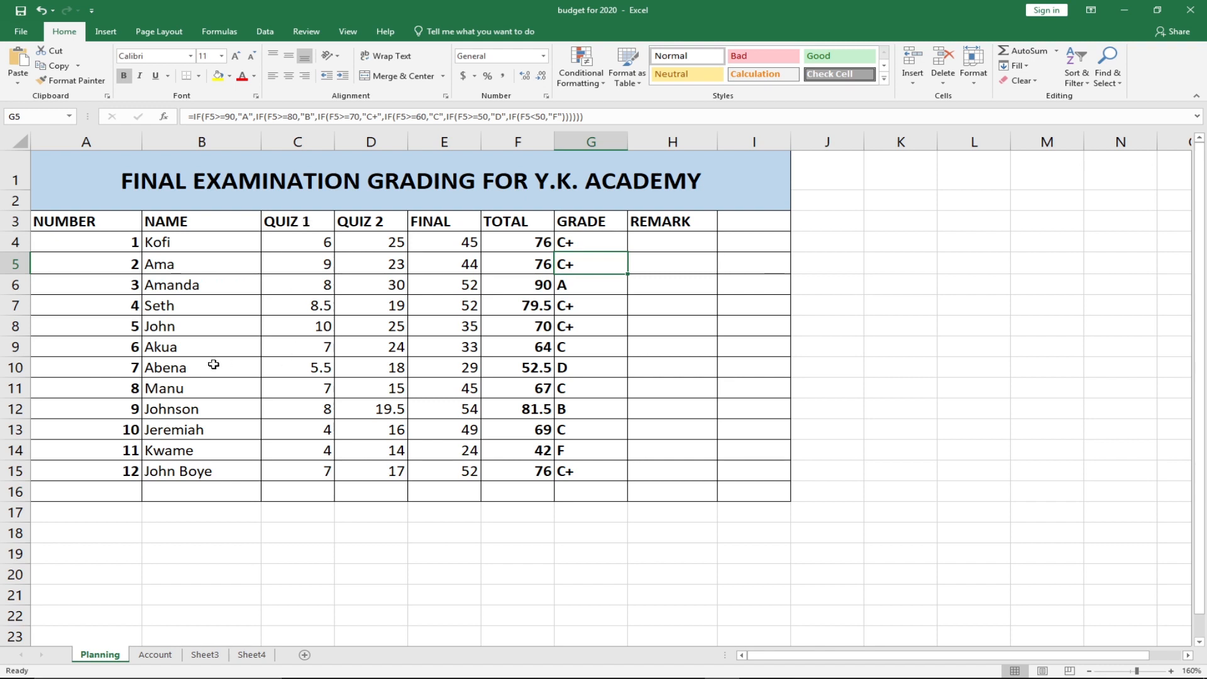
Set student 7's Quiz 1 score in C10 to 7 and Final score in E10 to 45
{"action": "left_click", "coordinate": [313, 370]}
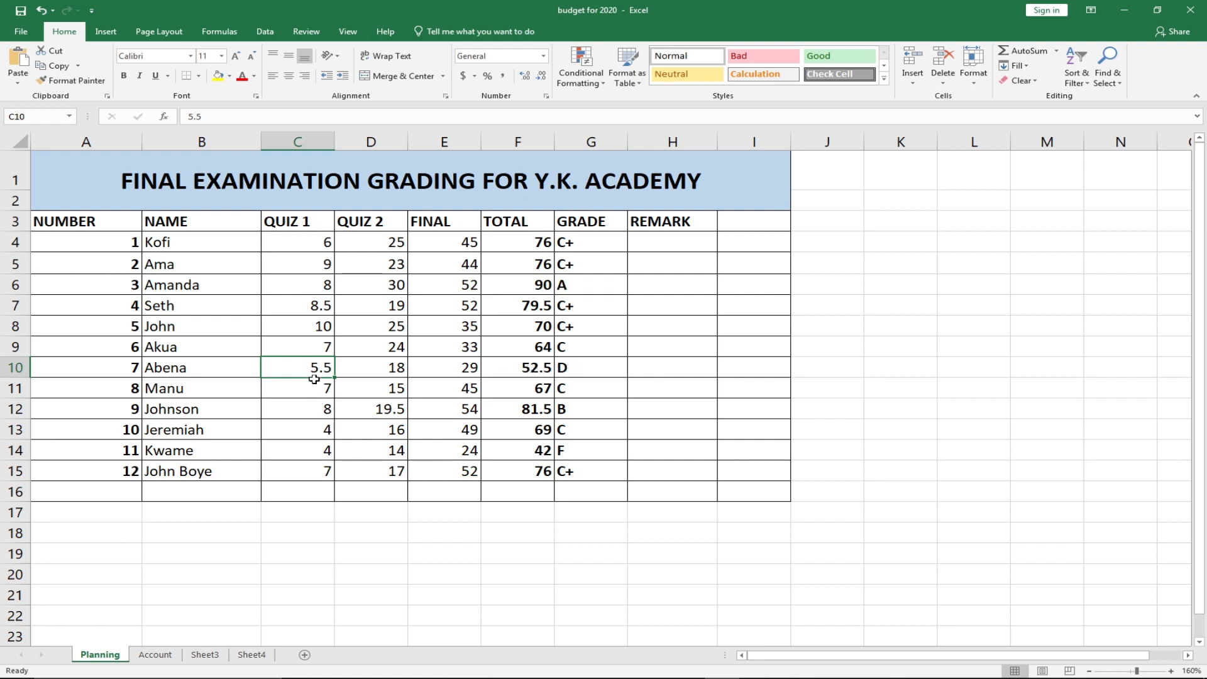
{"action": "type", "text": "7"}
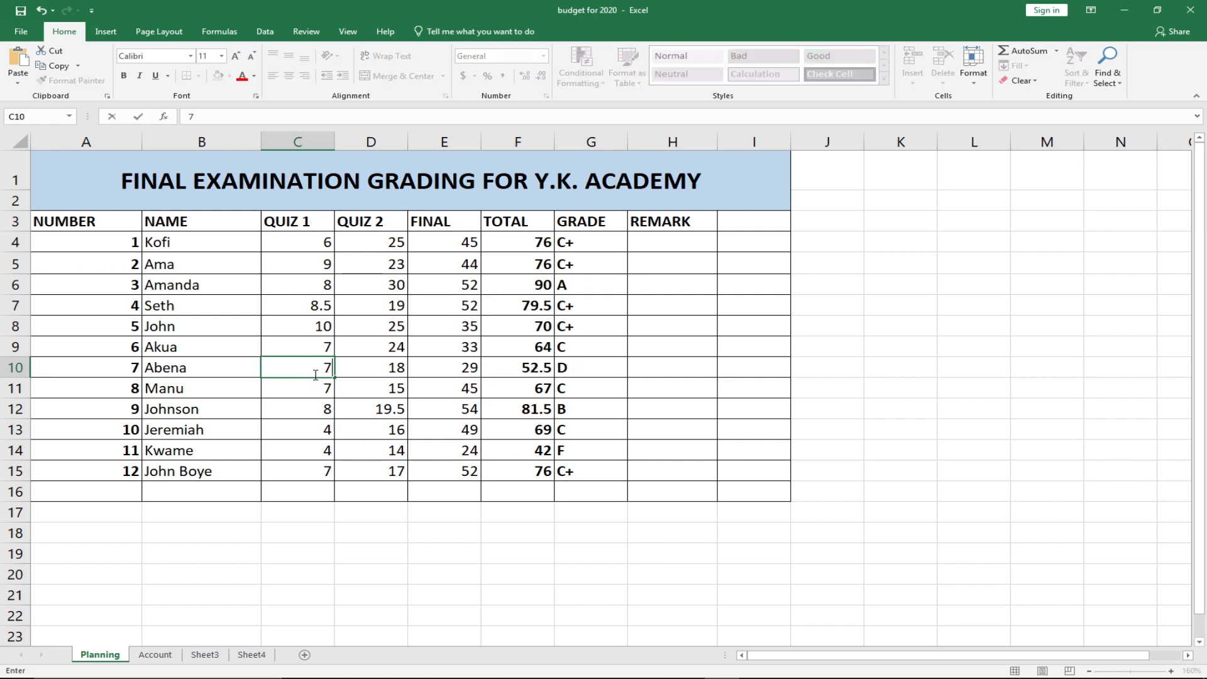
{"action": "key", "text": "Return"}
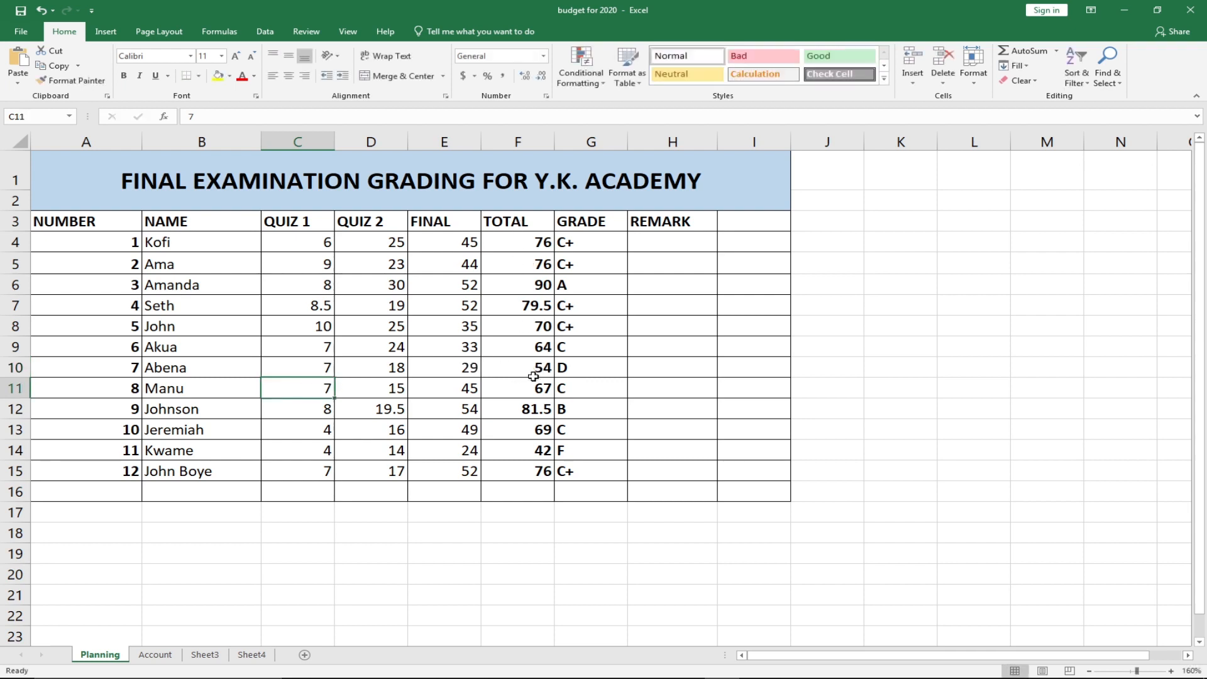
{"action": "left_click", "coordinate": [458, 370]}
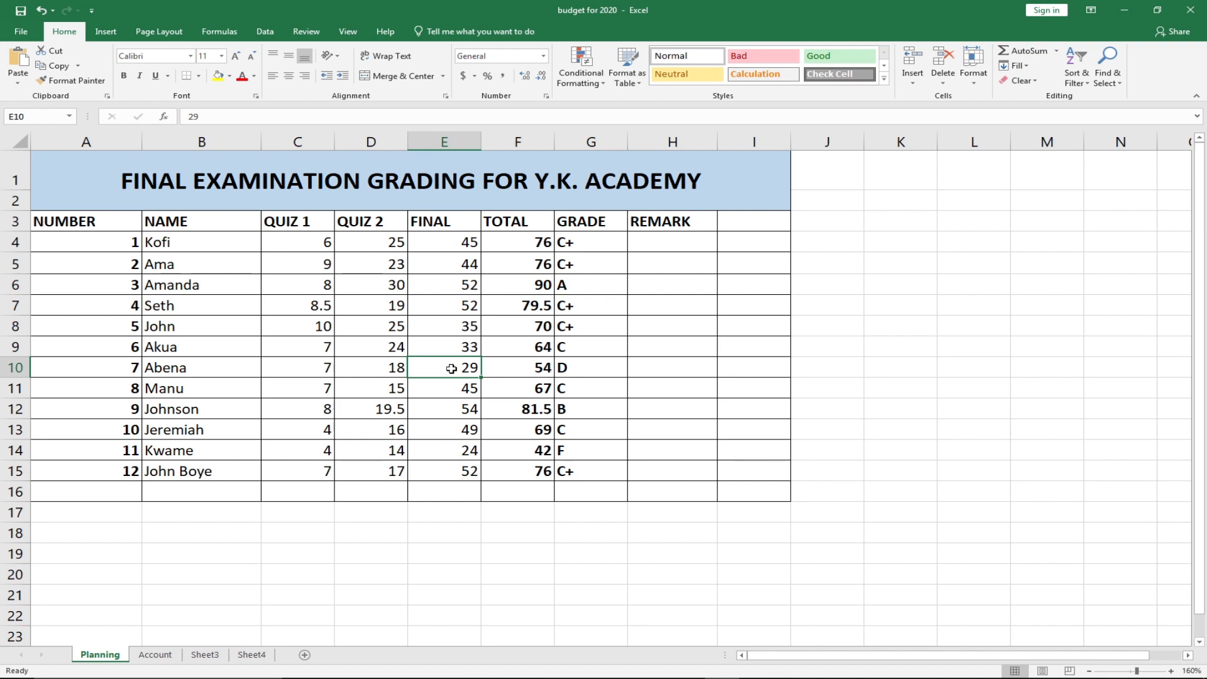
{"action": "type", "text": "45"}
{"action": "key", "text": "Return"}
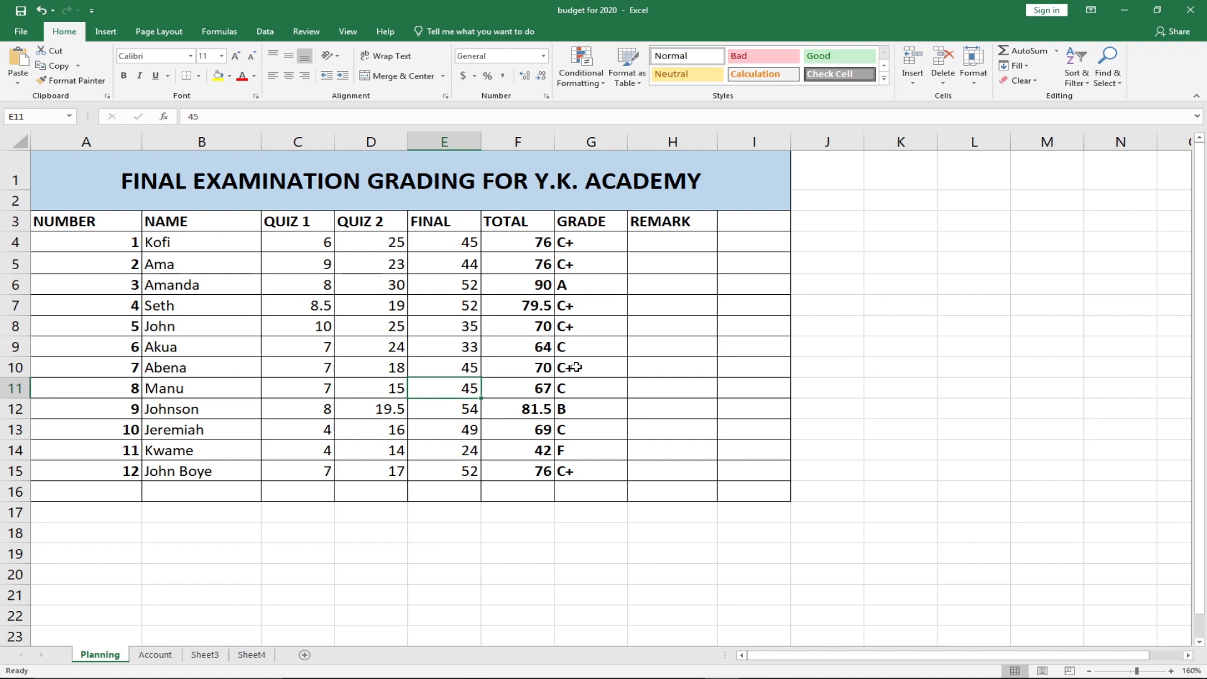
Extend the student numbering in column A down to 14 in A17
{"action": "left_click", "coordinate": [125, 496]}
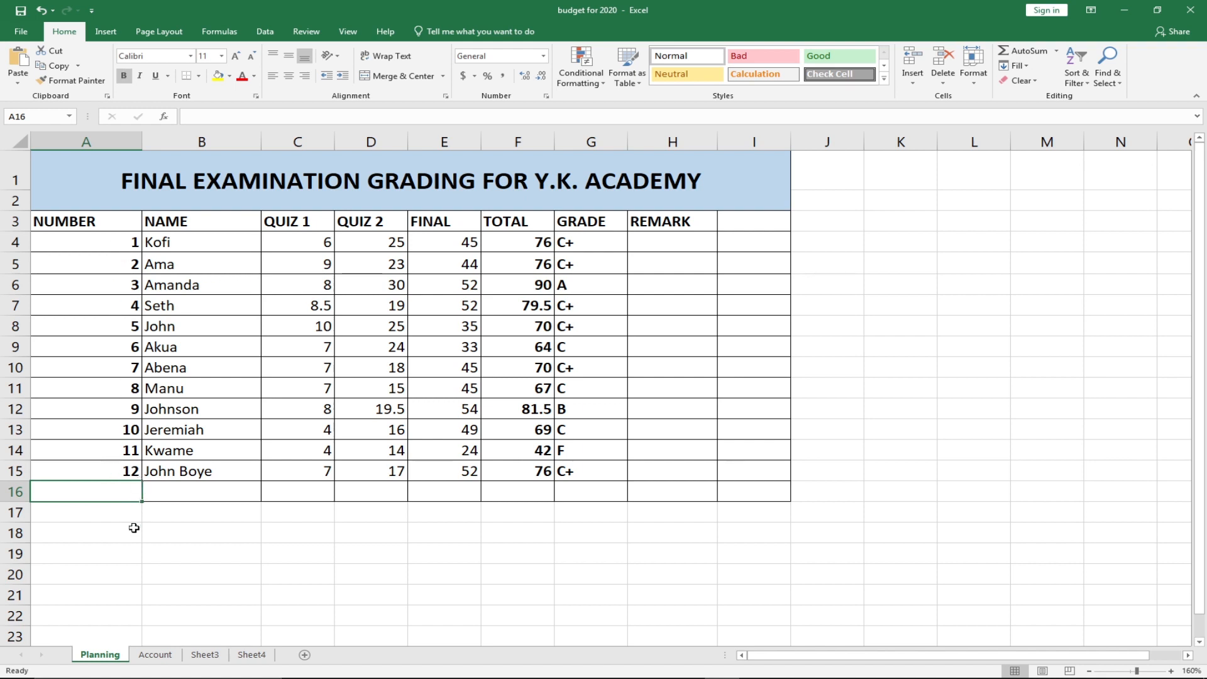
{"action": "left_click", "coordinate": [117, 453]}
{"action": "left_click_drag", "start_coordinate": [117, 453], "coordinate": [139, 528]}
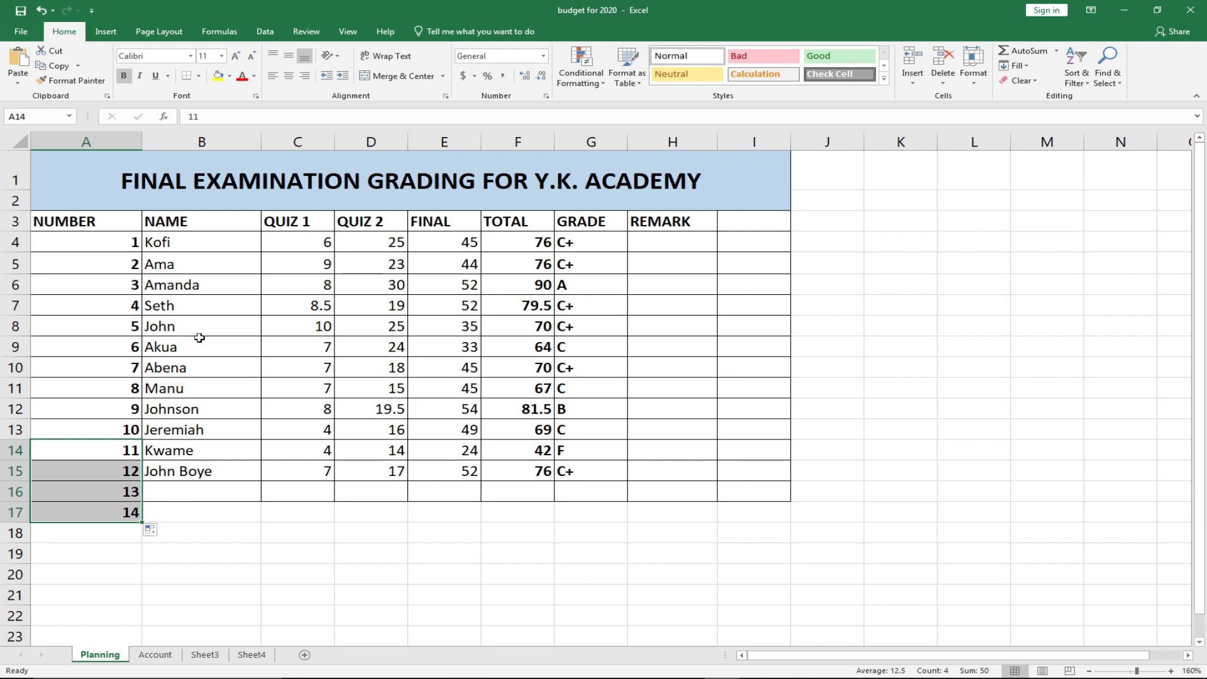
Enter the name of student 13 in B16
{"action": "left_click", "coordinate": [165, 485]}
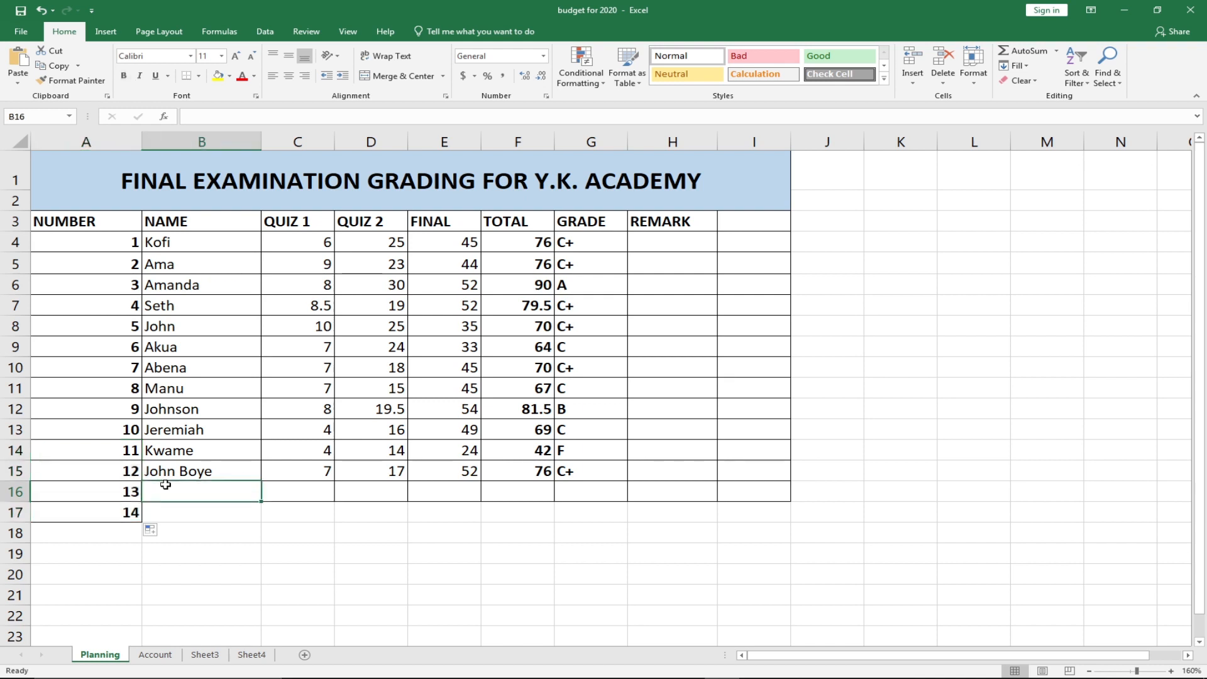
{"action": "type", "text": "Joh"}
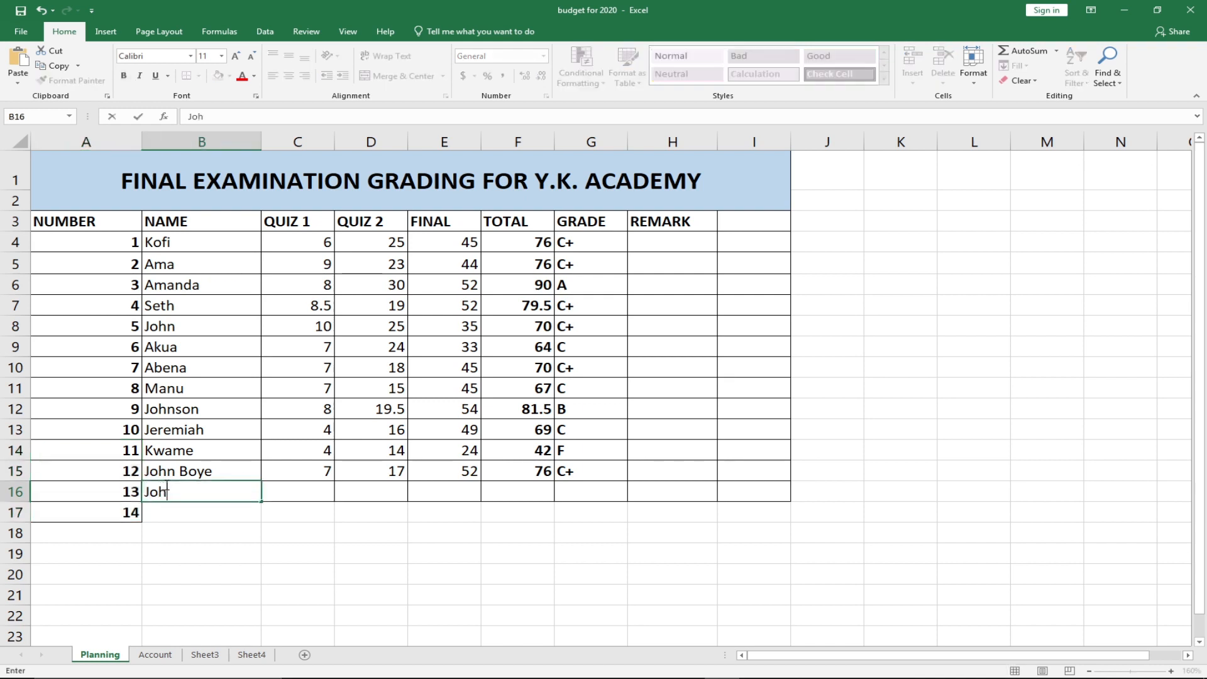
{"action": "type", "text": "n Doe"}
{"action": "key", "text": "BackSpace"}
{"action": "key", "text": "BackSpace"}
{"action": "type", "text": "oe"}
{"action": "key", "text": "Tab"}
Enter student 13's scores in row 16: Quiz 1 as 8, Quiz 2 as 19 and Final as 49
{"action": "type", "text": "8"}
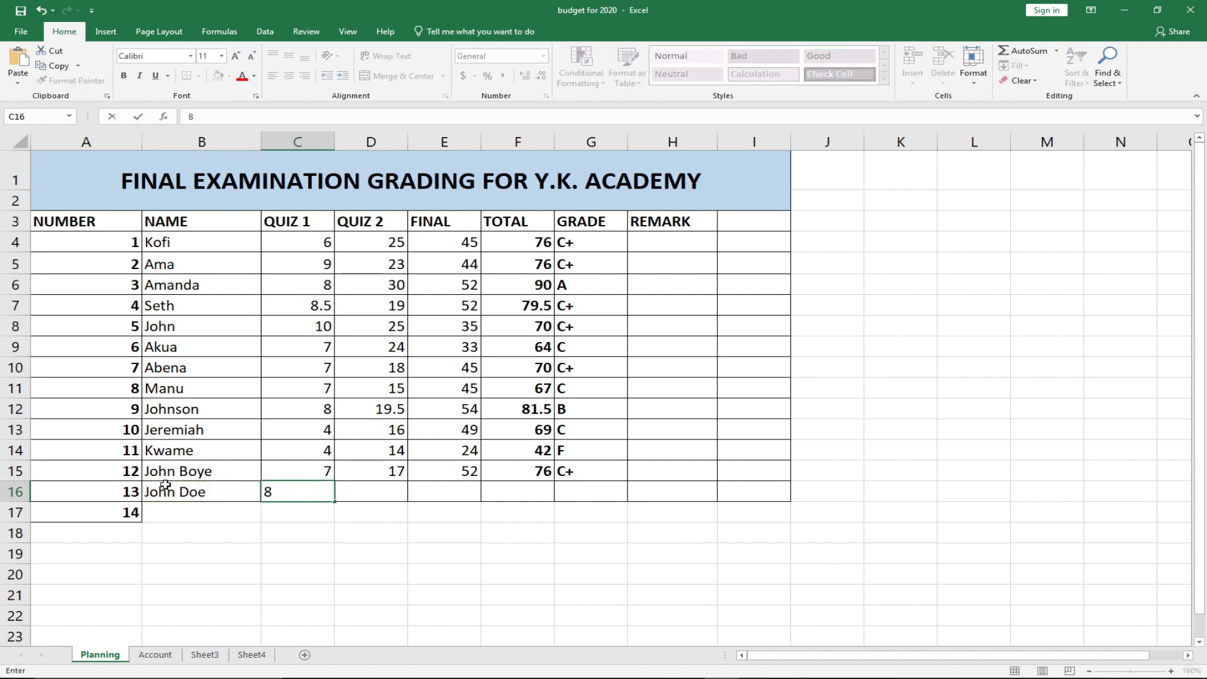
{"action": "key", "text": "Tab"}
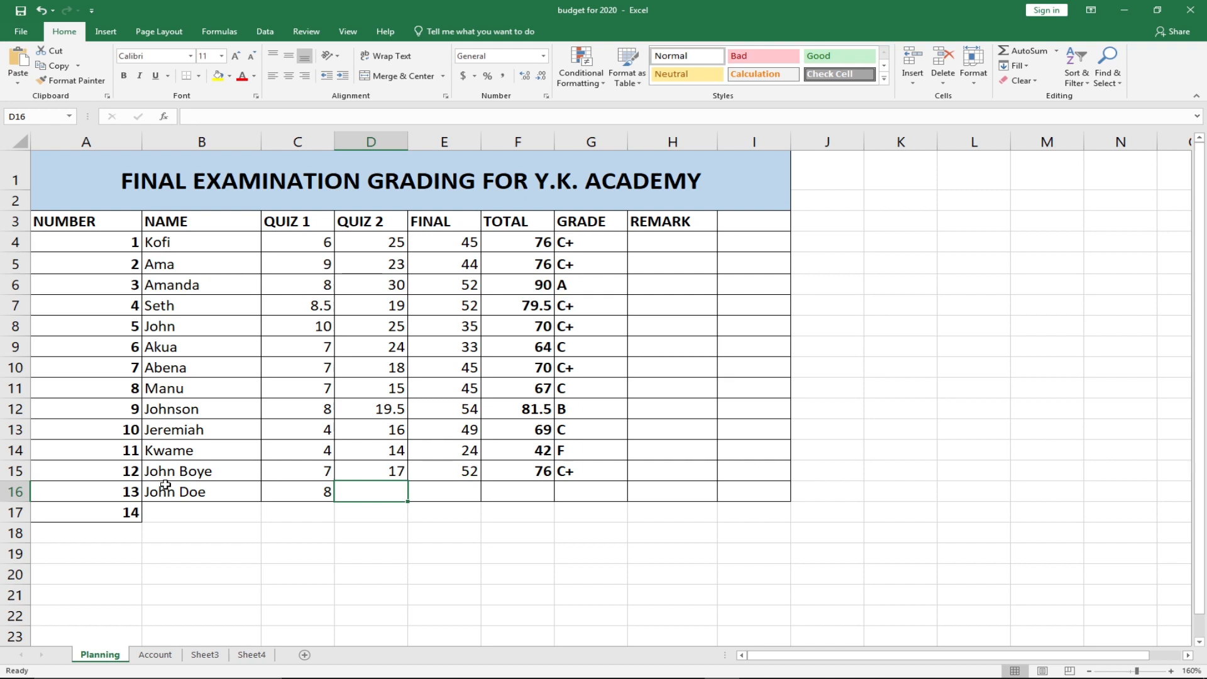
{"action": "type", "text": "19"}
{"action": "key", "text": "Tab"}
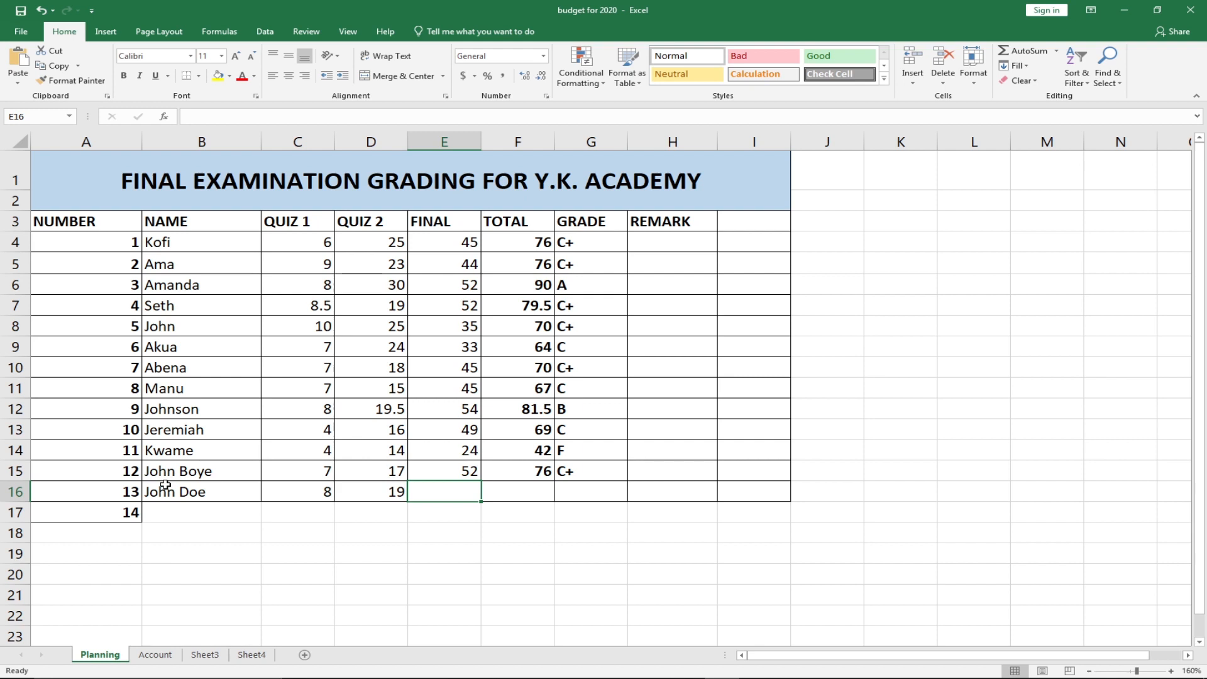
{"action": "type", "text": "49"}
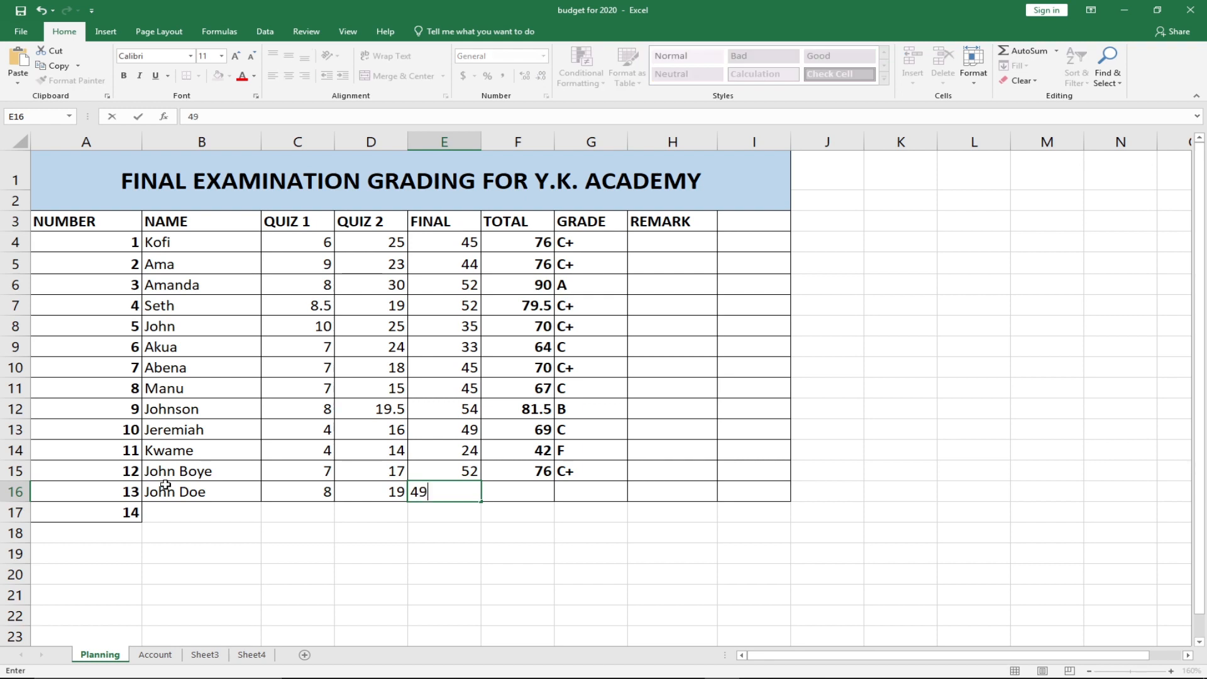
{"action": "key", "text": "Tab"}
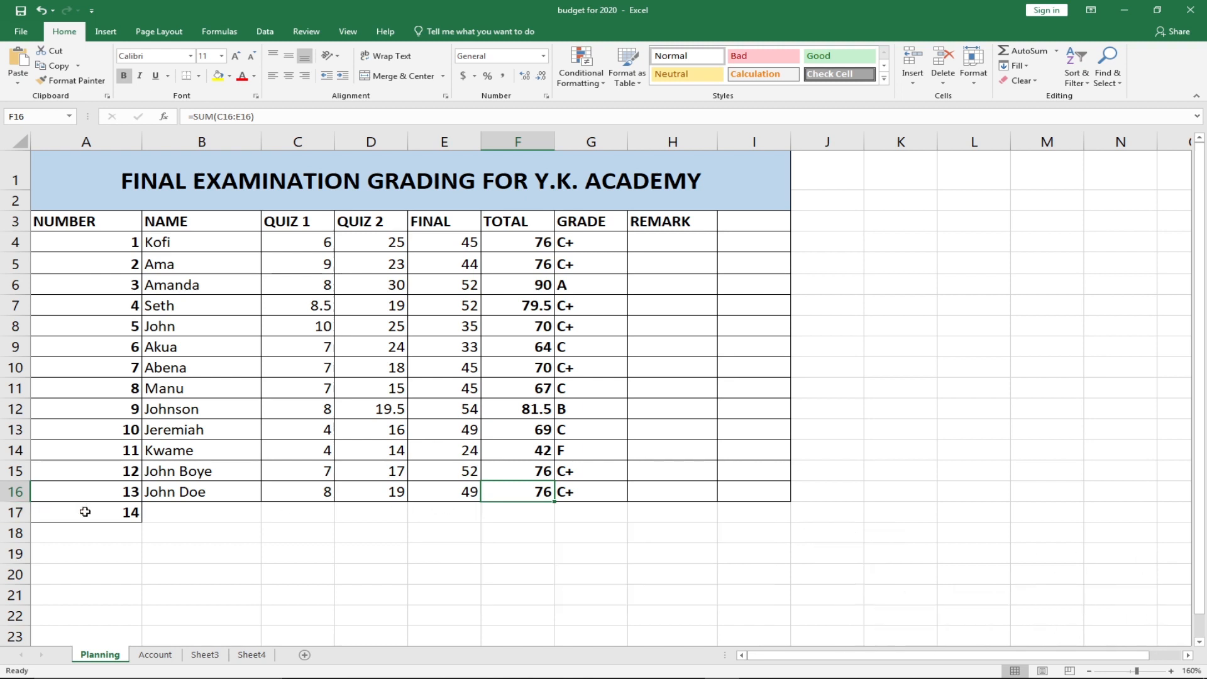
{"action": "left_click", "coordinate": [171, 512]}
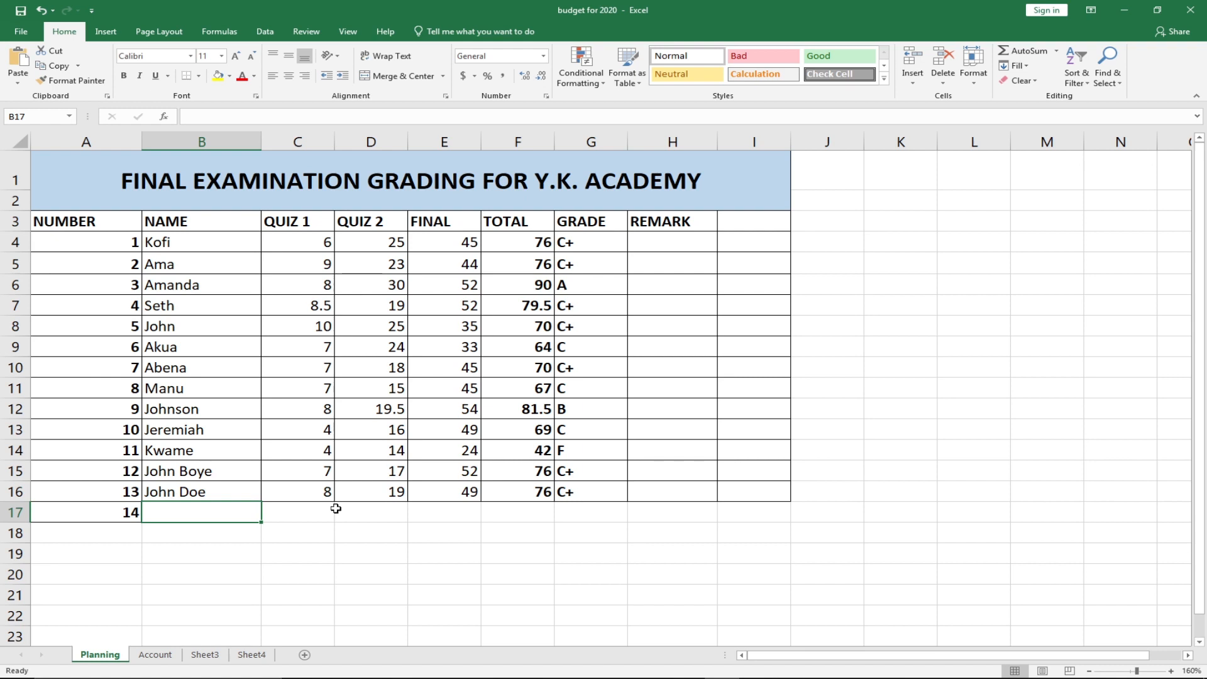
Enter the name of student 14 in B17
{"action": "type", "text": "Kwak"}
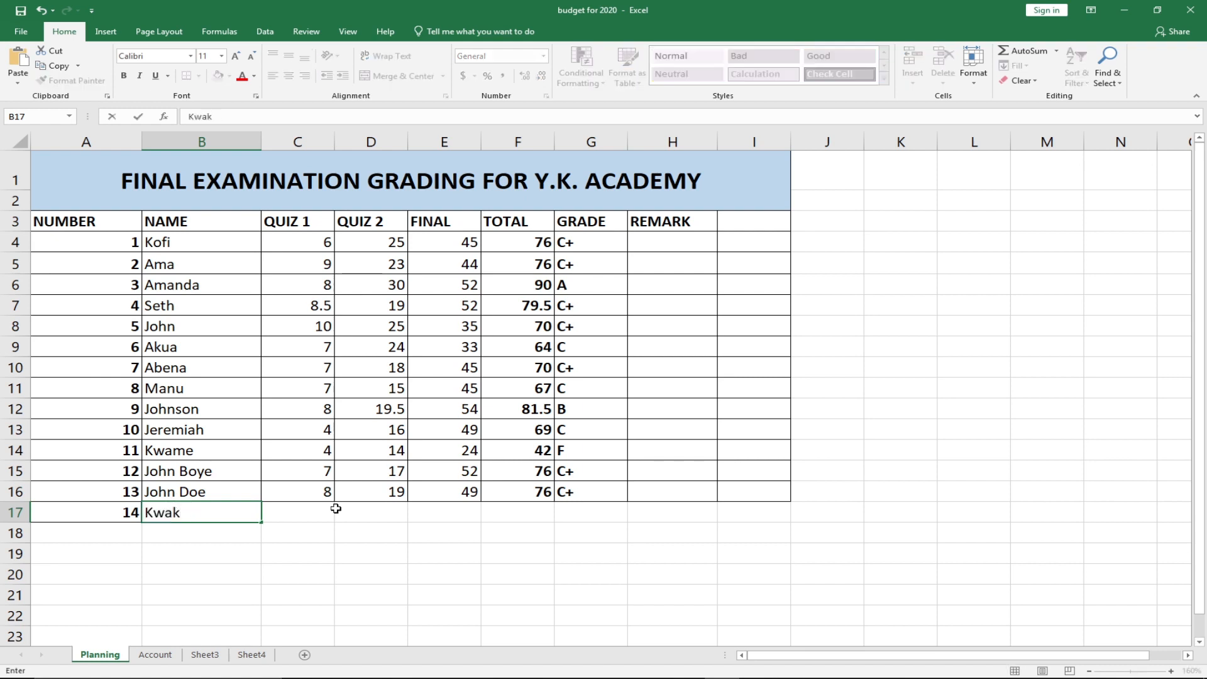
{"action": "type", "text": "u"}
{"action": "key", "text": "Tab"}
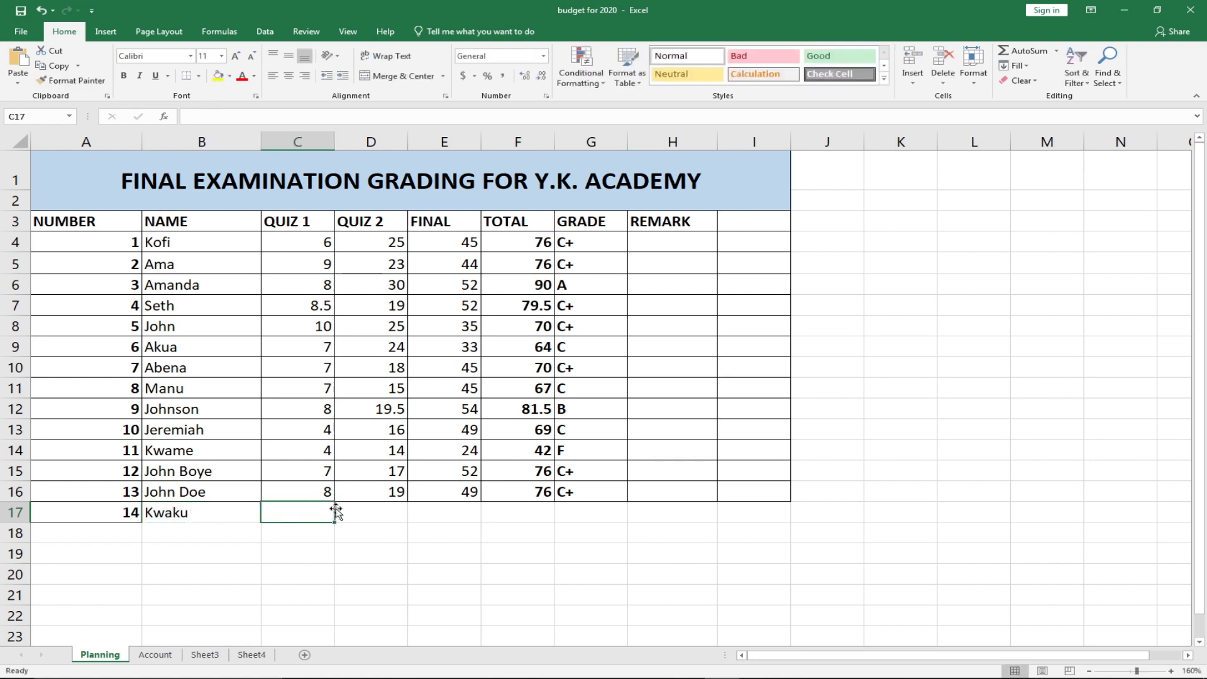
Enter student 14's scores in row 17: Quiz 1 as 9, Quiz 2 as 20 and Final as 55
{"action": "type", "text": "9"}
{"action": "key", "text": "Tab"}
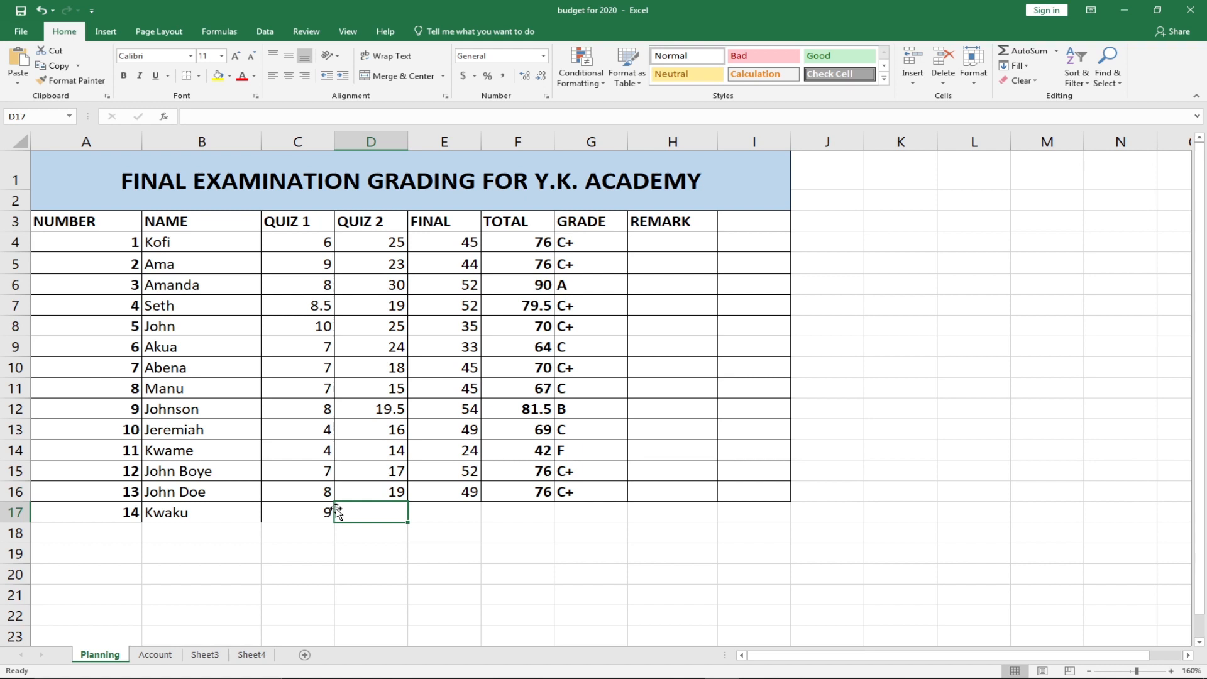
{"action": "type", "text": "0"}
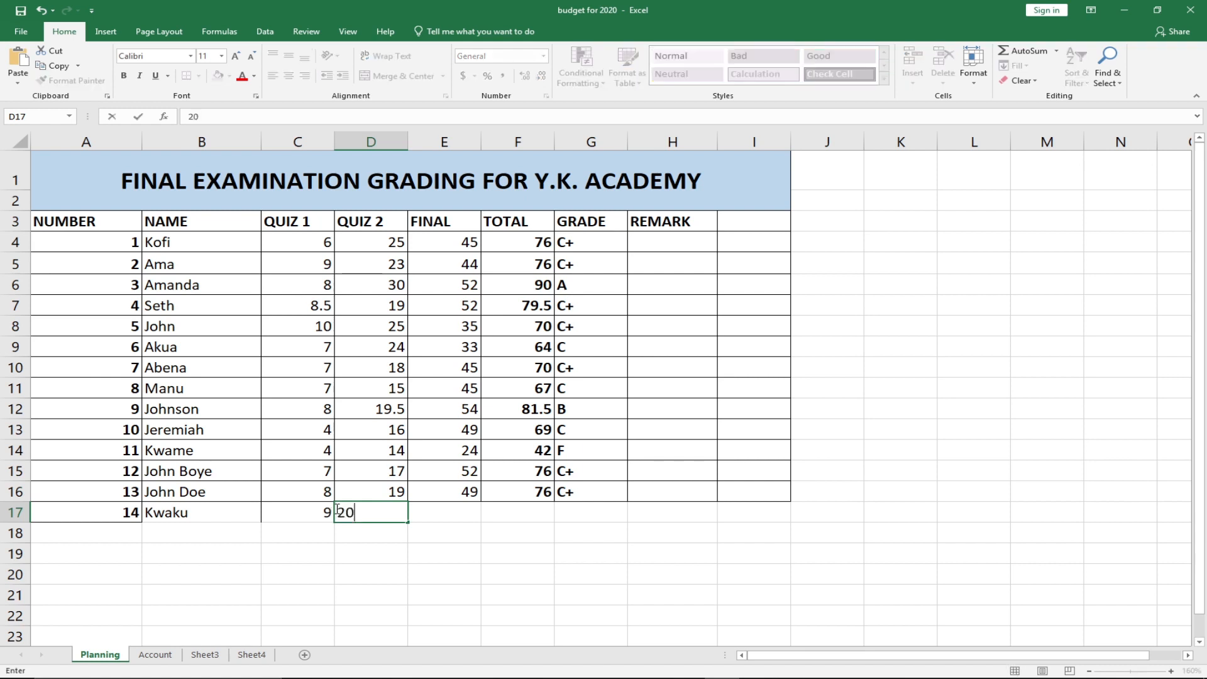
{"action": "key", "text": "Tab"}
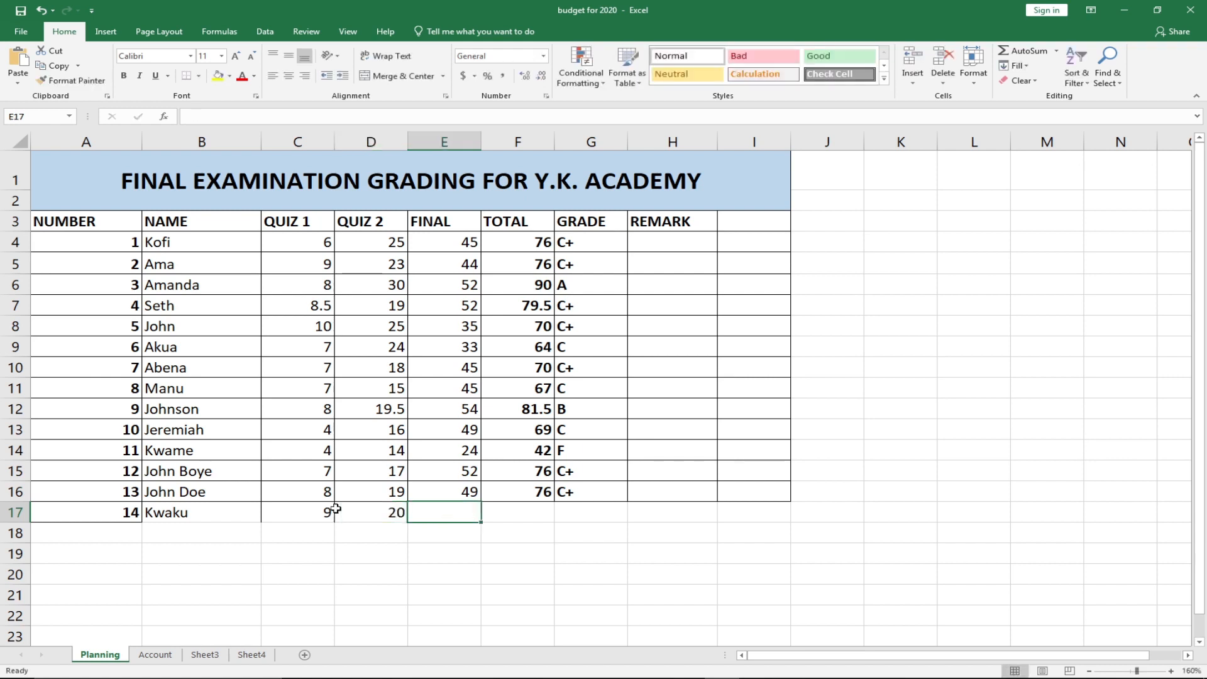
{"action": "type", "text": "55"}
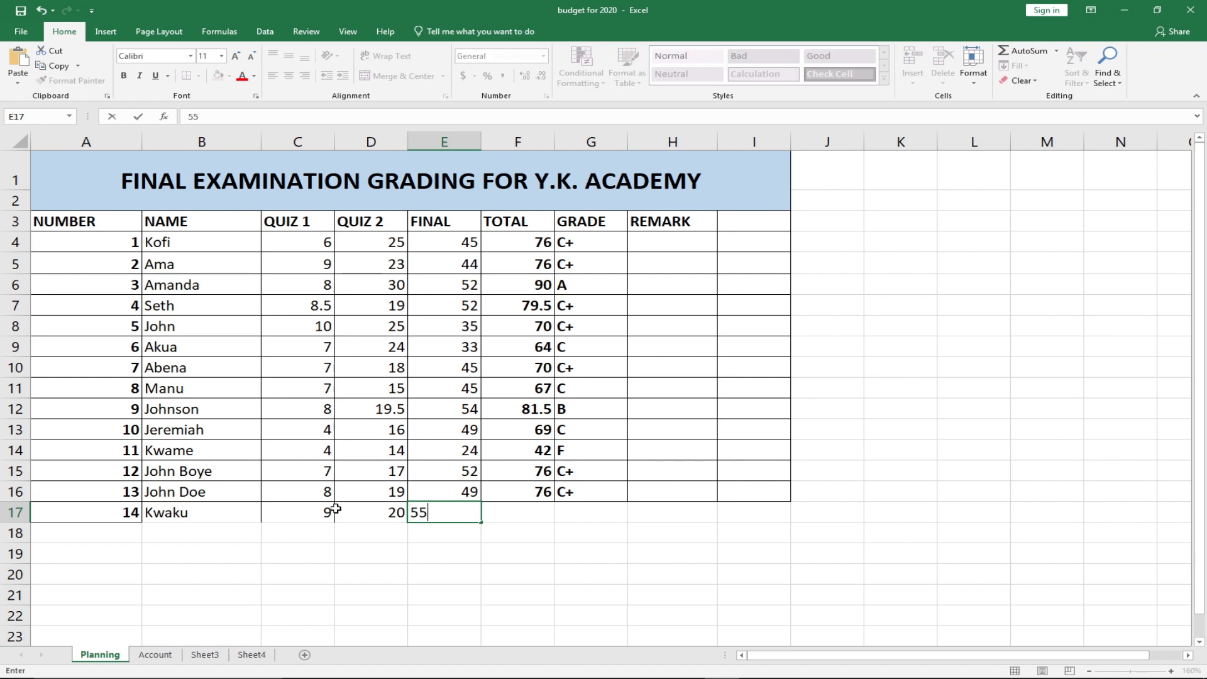
{"action": "key", "text": "Tab"}
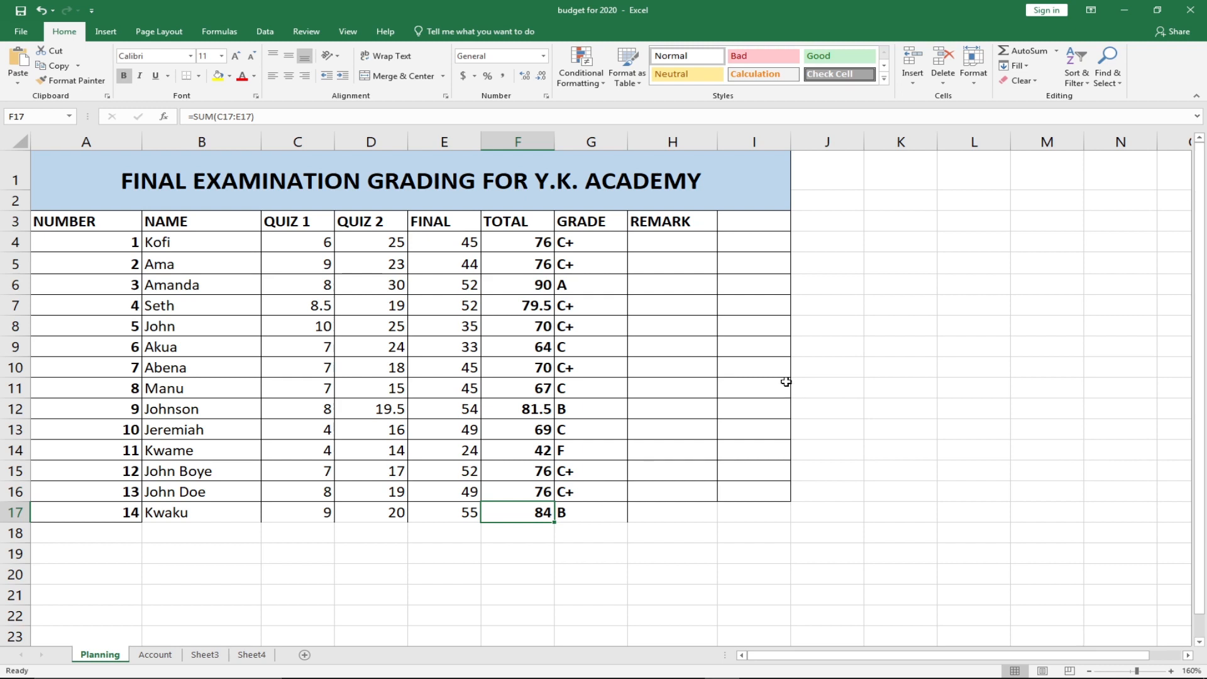
Begin an IF formula in the first Remark cell, H4, that tests whether the total in F4 is >=90
{"action": "left_click", "coordinate": [669, 242]}
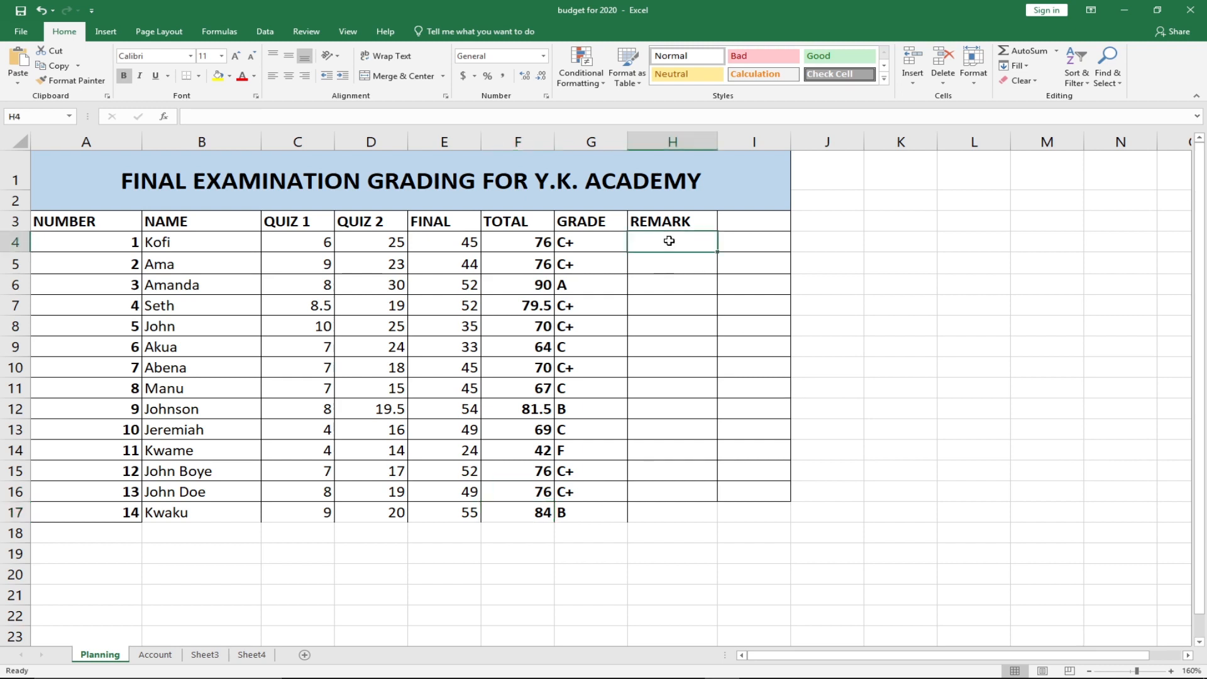
{"action": "double_click", "coordinate": [669, 241]}
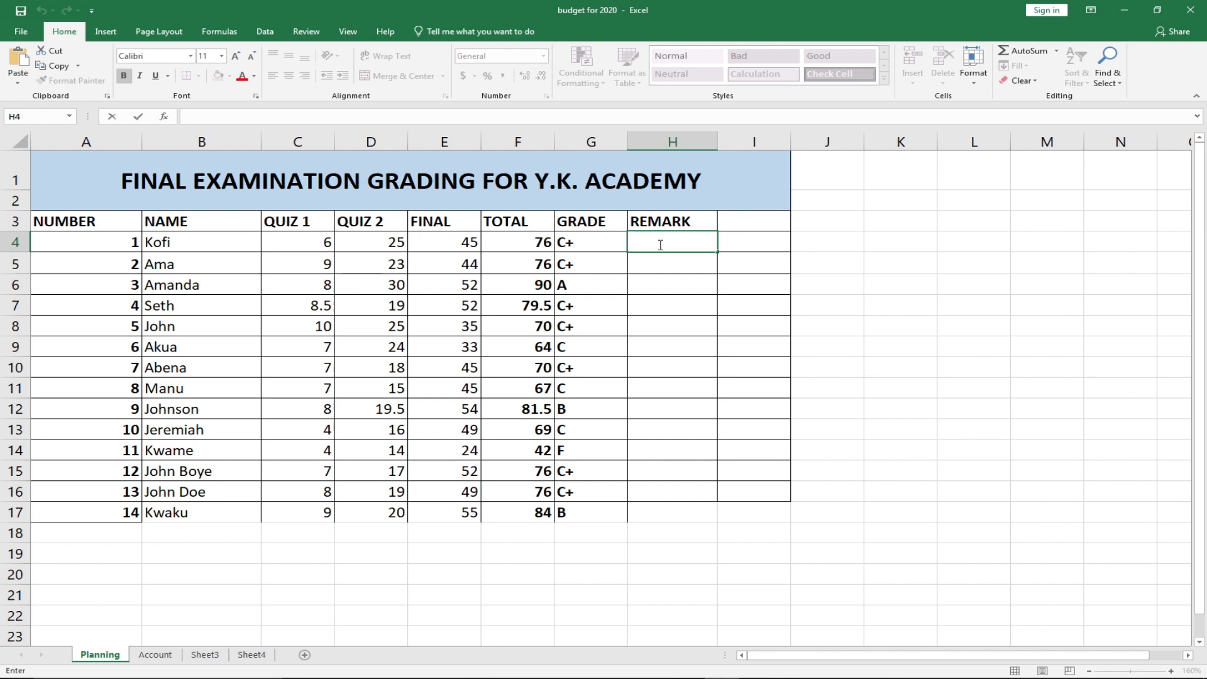
{"action": "type", "text": "="}
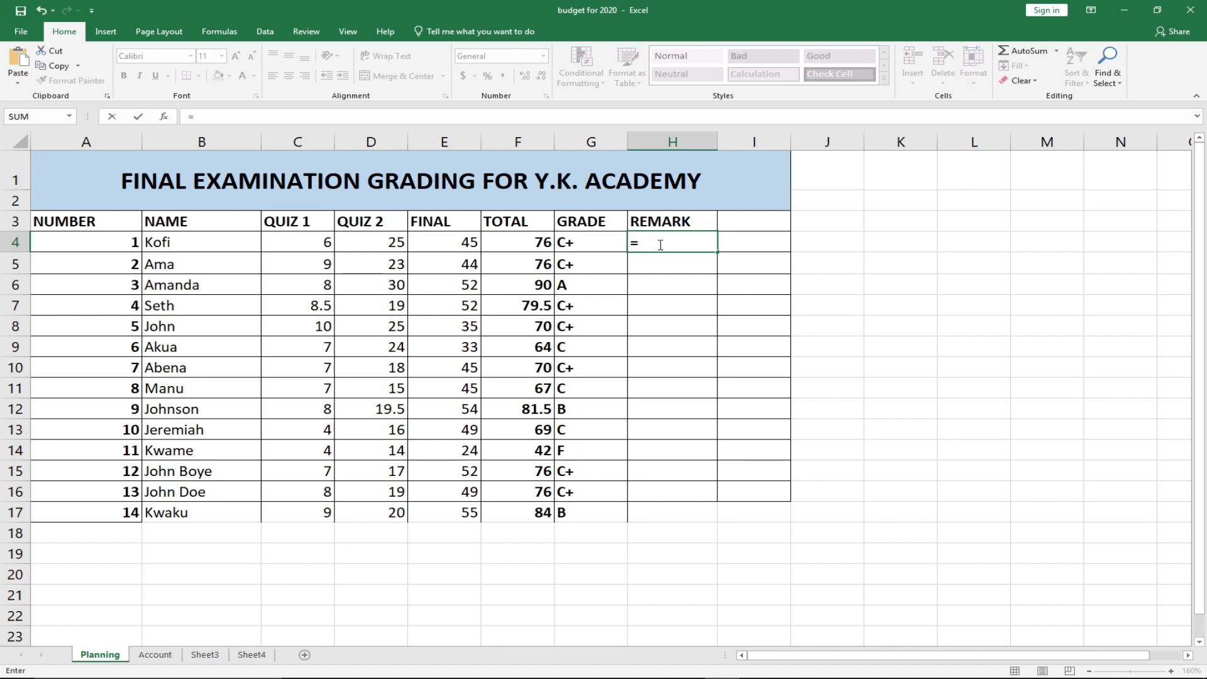
{"action": "type", "text": "if"}
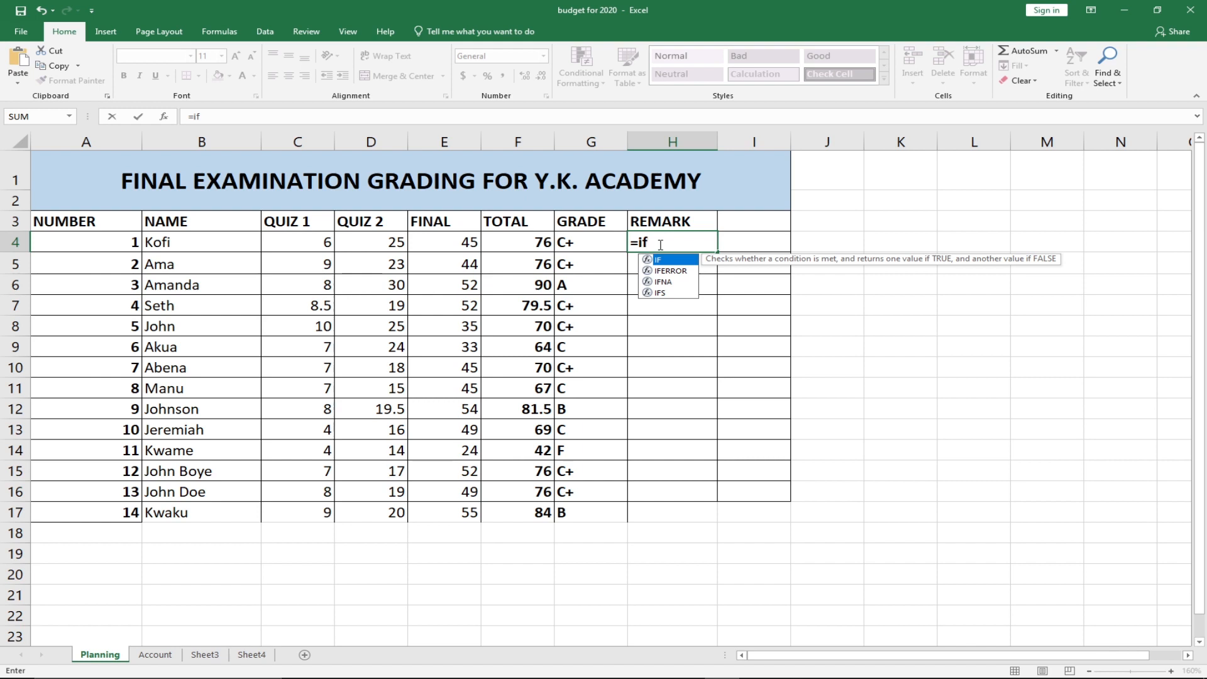
{"action": "key", "text": "Tab"}
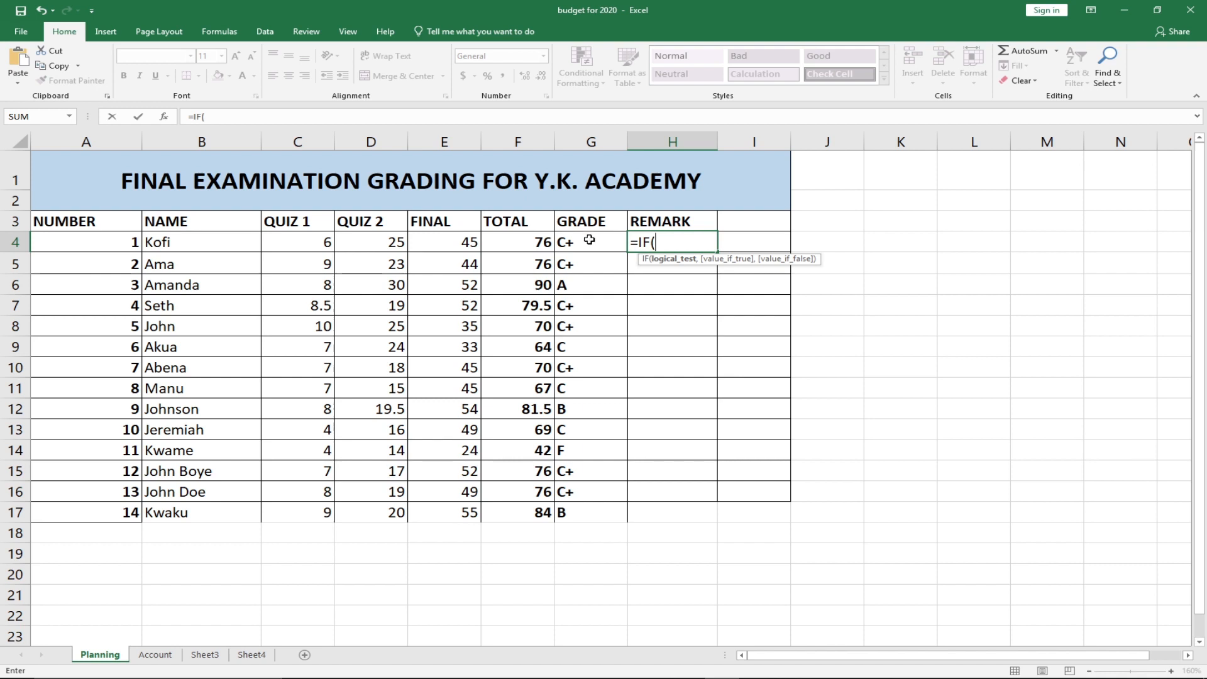
{"action": "left_click", "coordinate": [520, 244]}
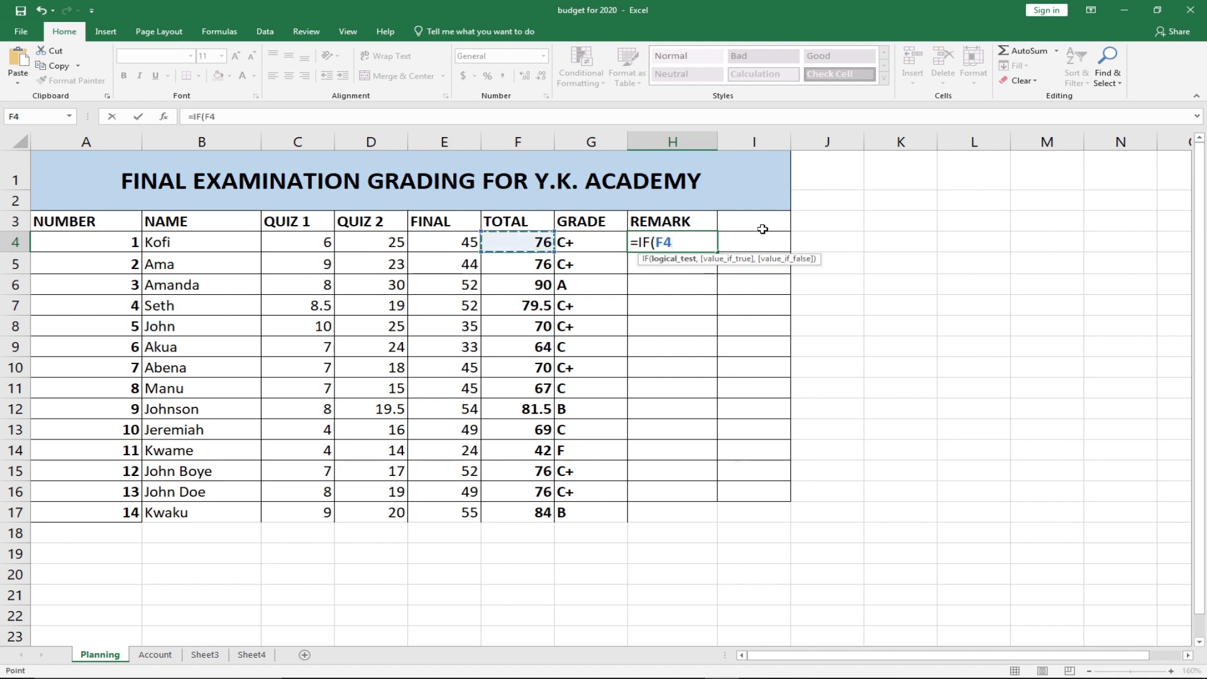
{"action": "type", "text": ">="}
{"action": "type", "text": "90,"}
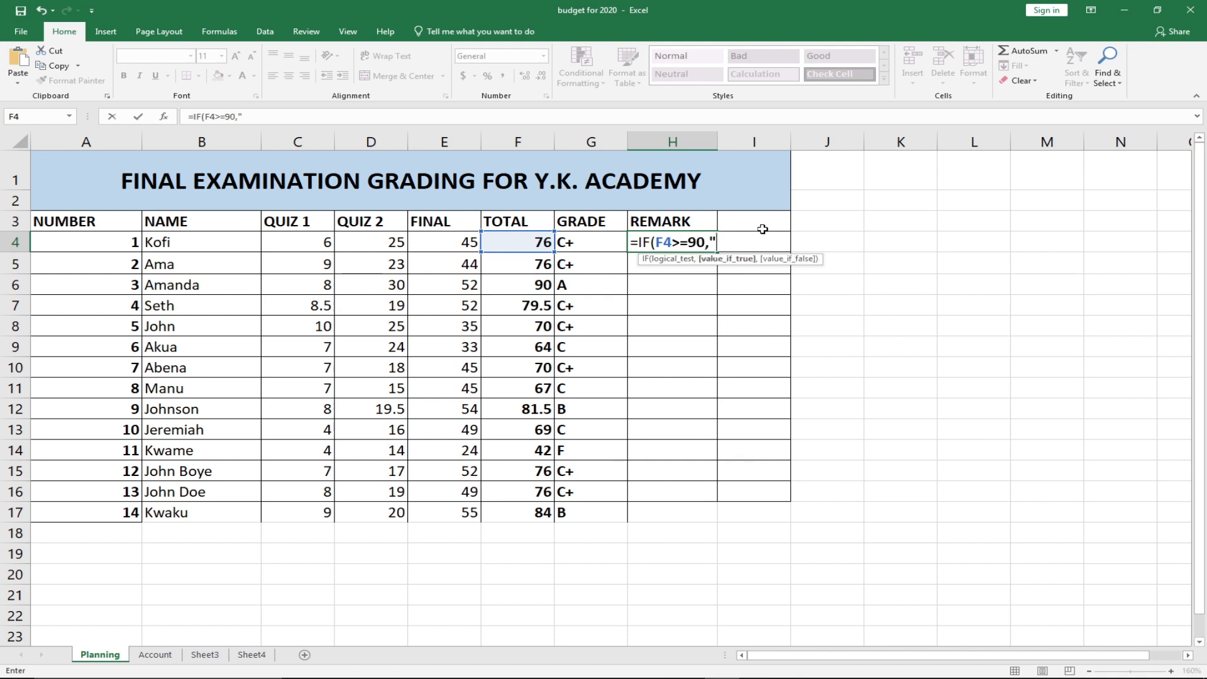
Enter "Satisfactory" as the value returned when the >=90 test in H4 is true
{"action": "type", "text": "\"Satisfactiory"}
{"action": "key", "text": "BackSpace"}
{"action": "key", "text": "BackSpace"}
{"action": "key", "text": "BackSpace"}
{"action": "key", "text": "BackSpace"}
{"action": "type", "text": "ro"}
{"action": "key", "text": "BackSpace"}
{"action": "key", "text": "BackSpace"}
{"action": "type", "text": "ory"}
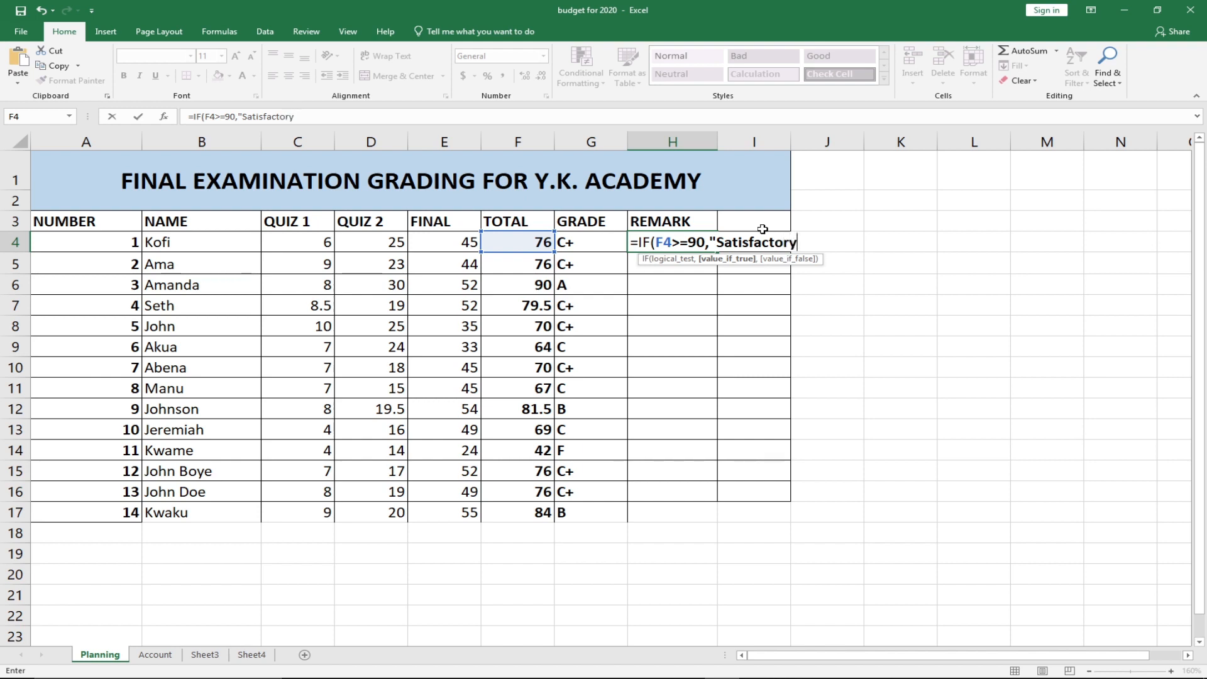
Nest a second IF in the H4 formula that returns "Excellent" when F4>=80, and accept the suggested formula correction
{"action": "type", "text": "\",if"}
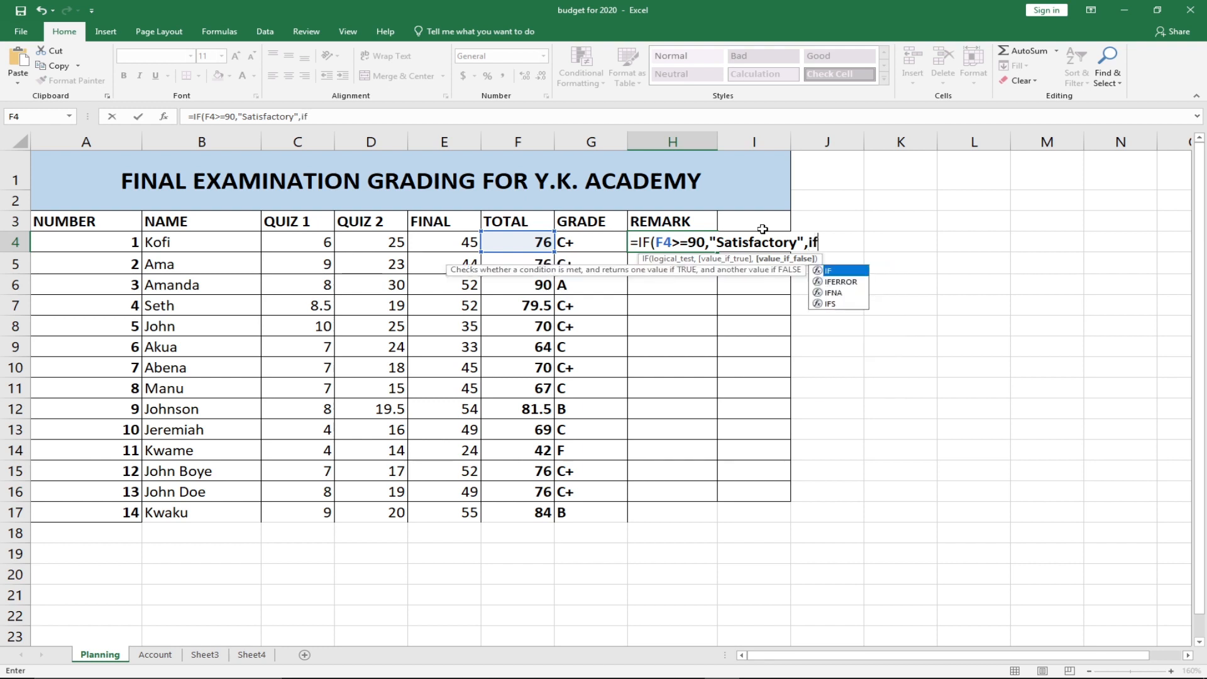
{"action": "key", "text": "Tab"}
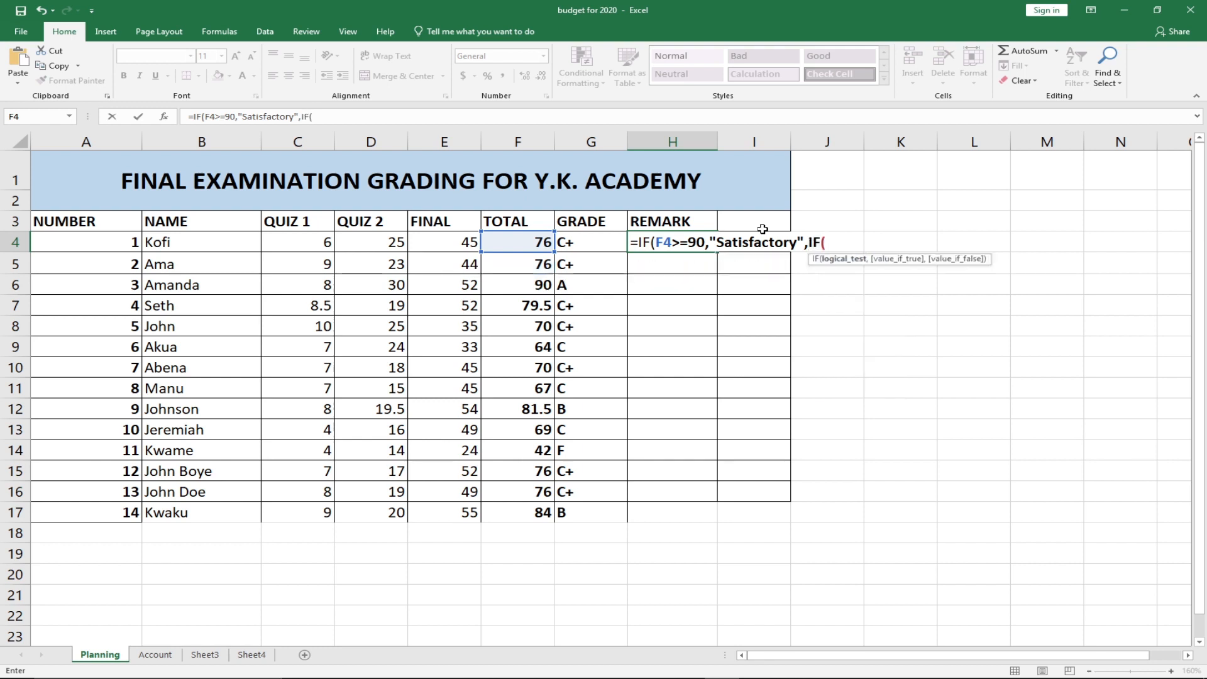
{"action": "left_click", "coordinate": [524, 252]}
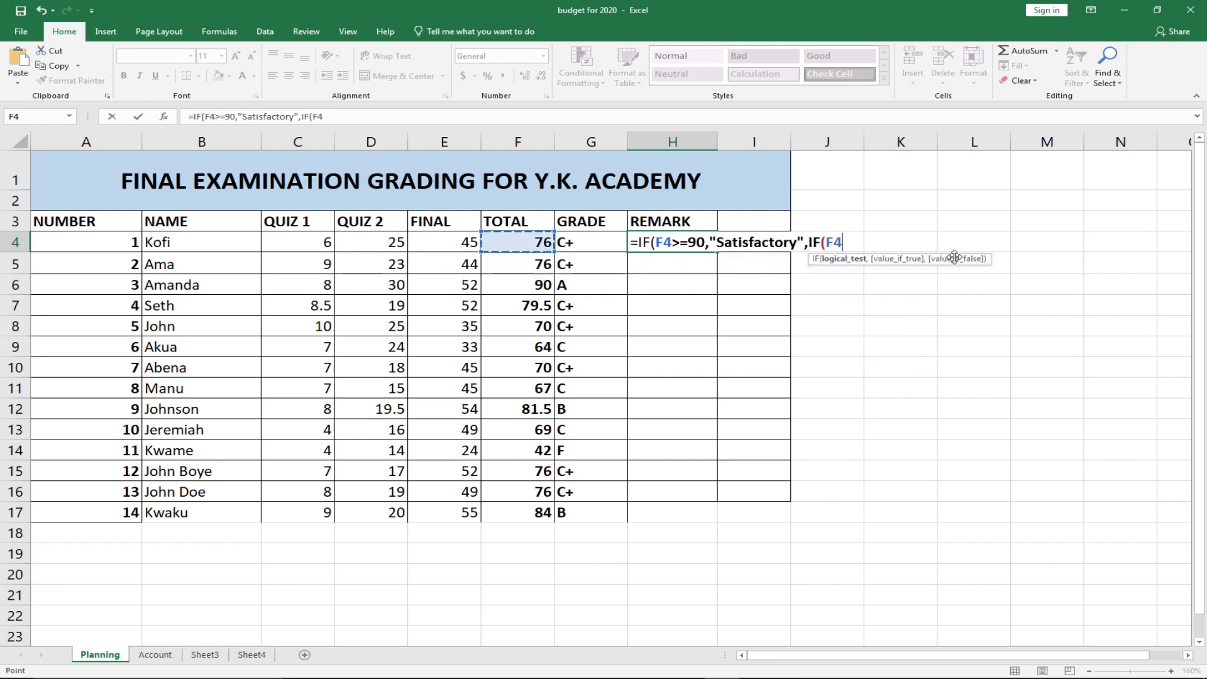
{"action": "type", "text": ">"}
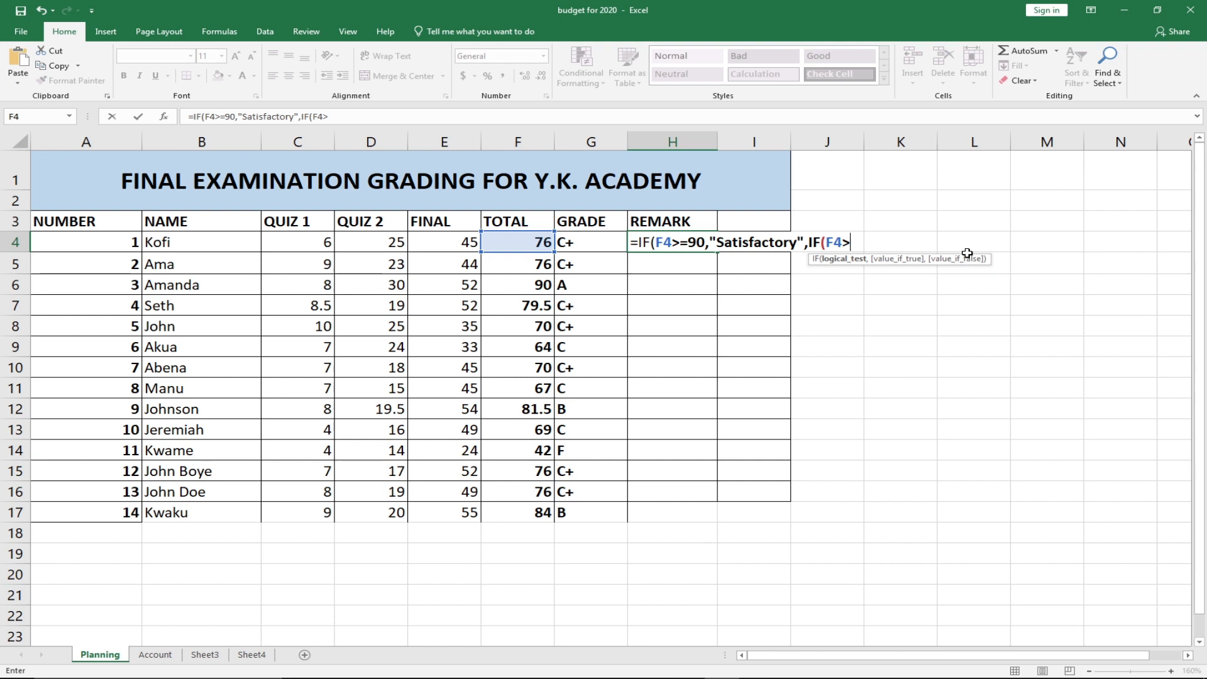
{"action": "type", "text": "=80,\""}
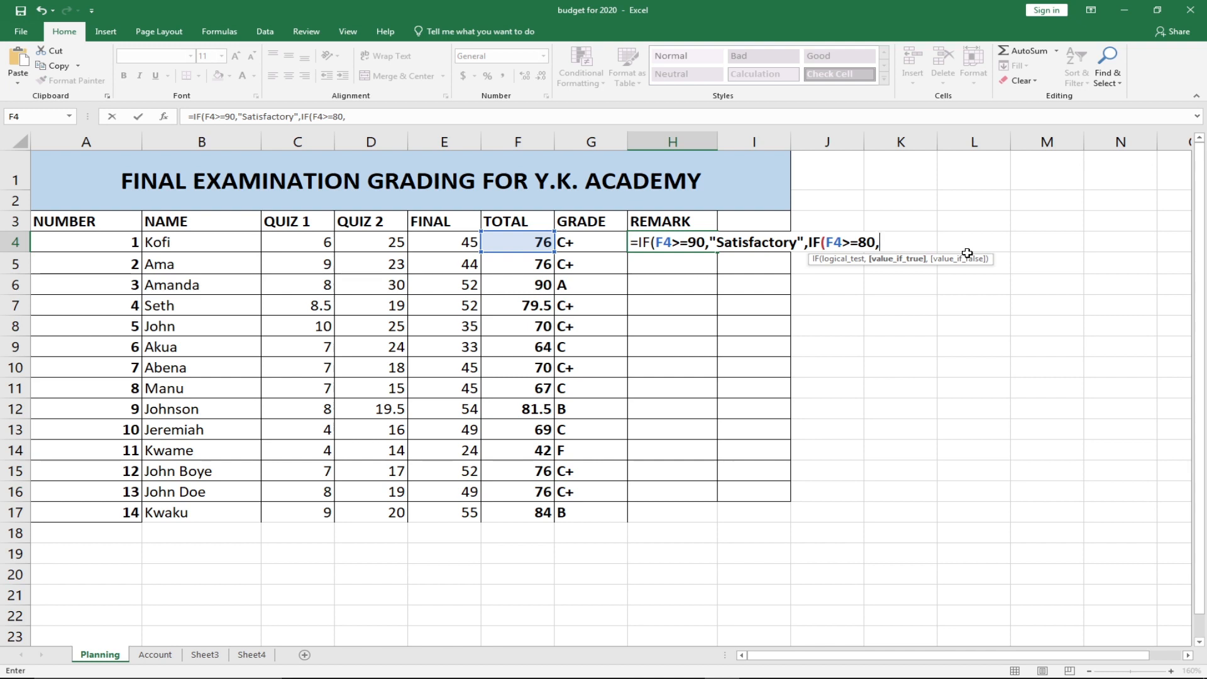
{"action": "type", "text": "Excellent"}
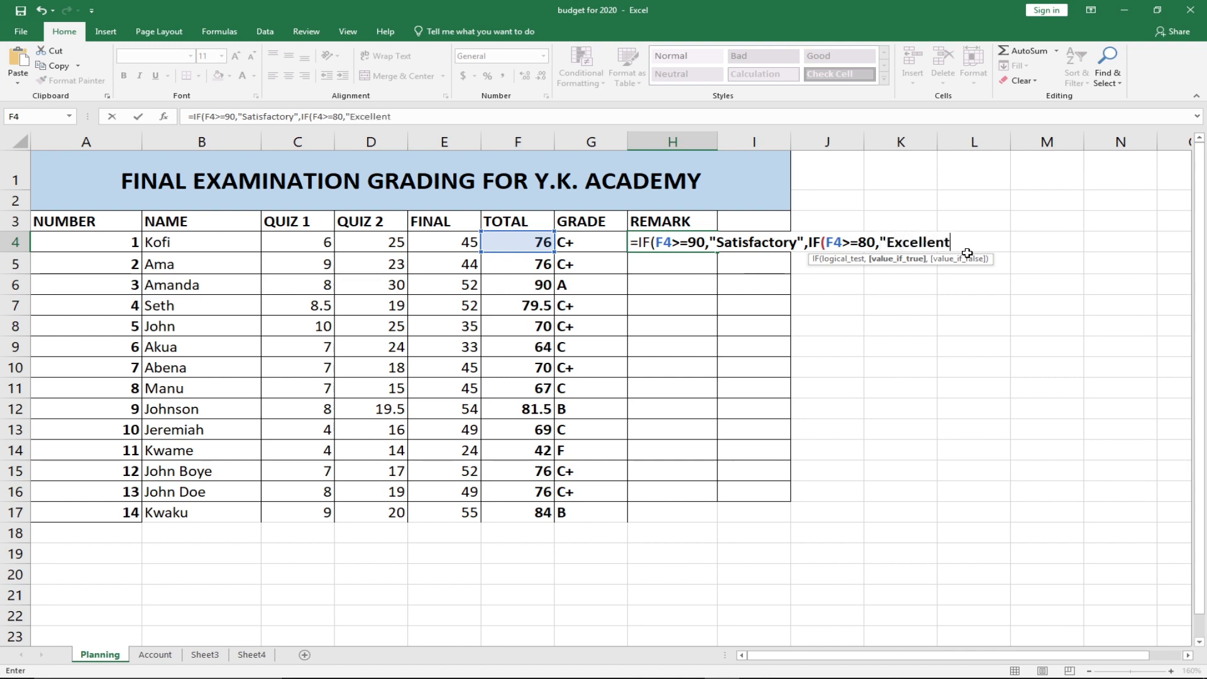
{"action": "key", "text": "Return"}
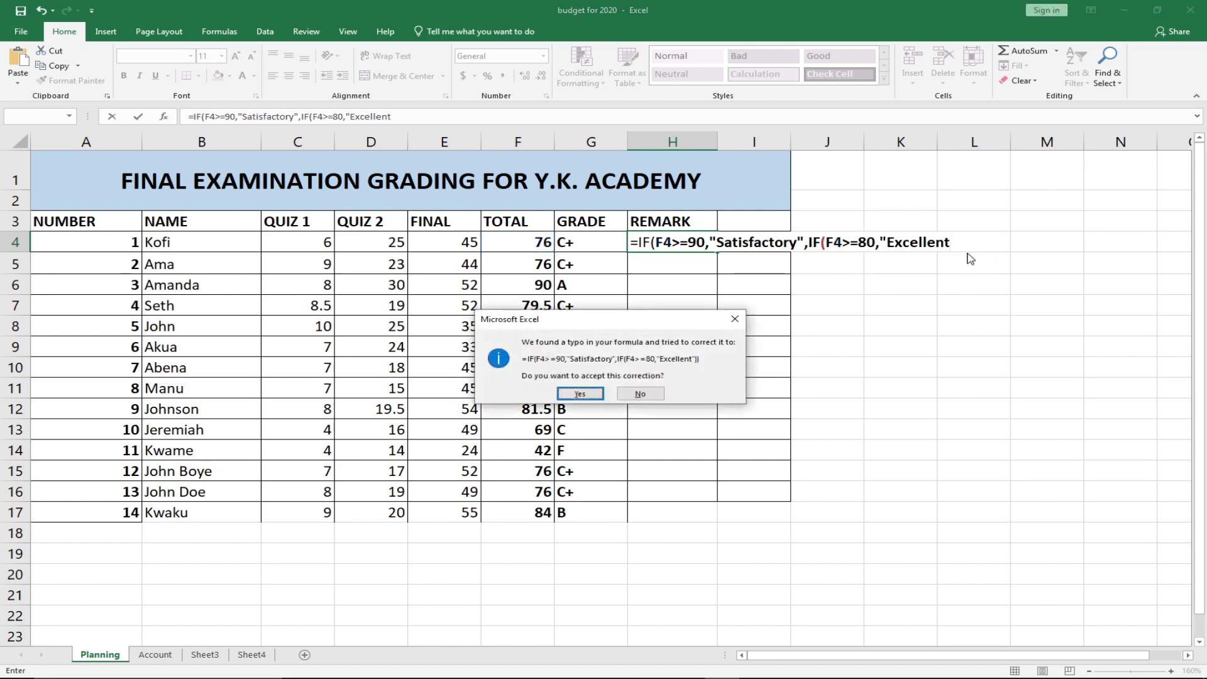
{"action": "left_click", "coordinate": [579, 394]}
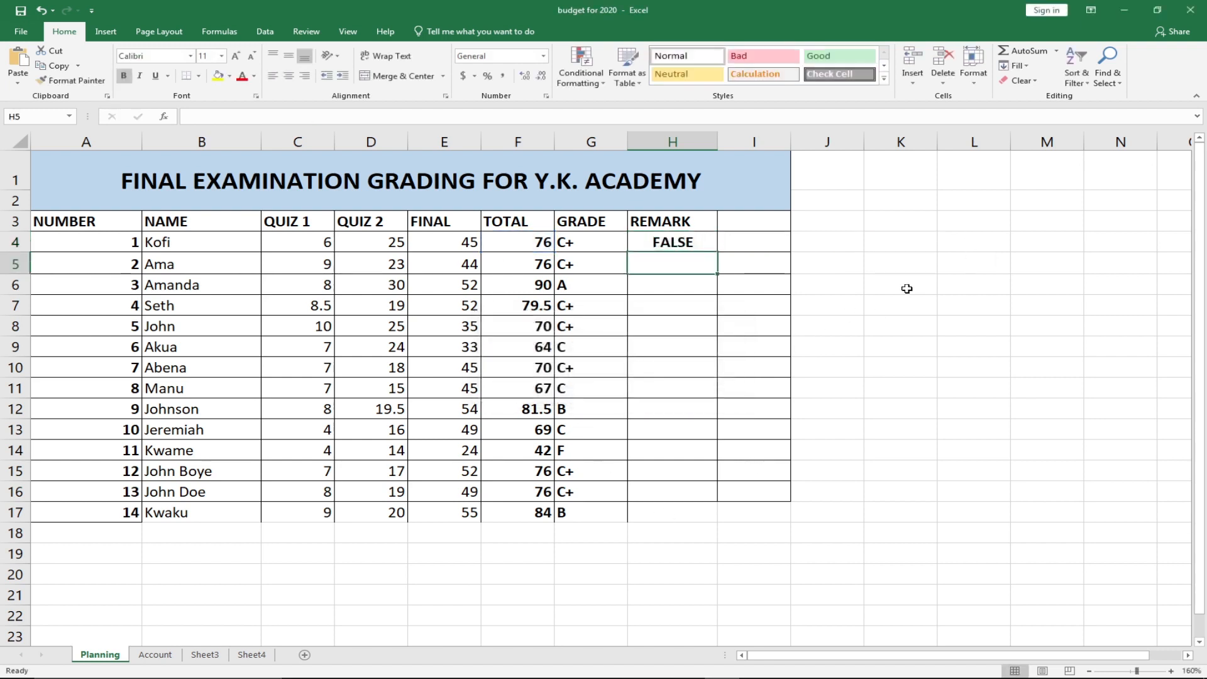
Reopen the H4 formula and nest a third IF after "Excellent" with the test F4>=70
{"action": "double_click", "coordinate": [645, 242]}
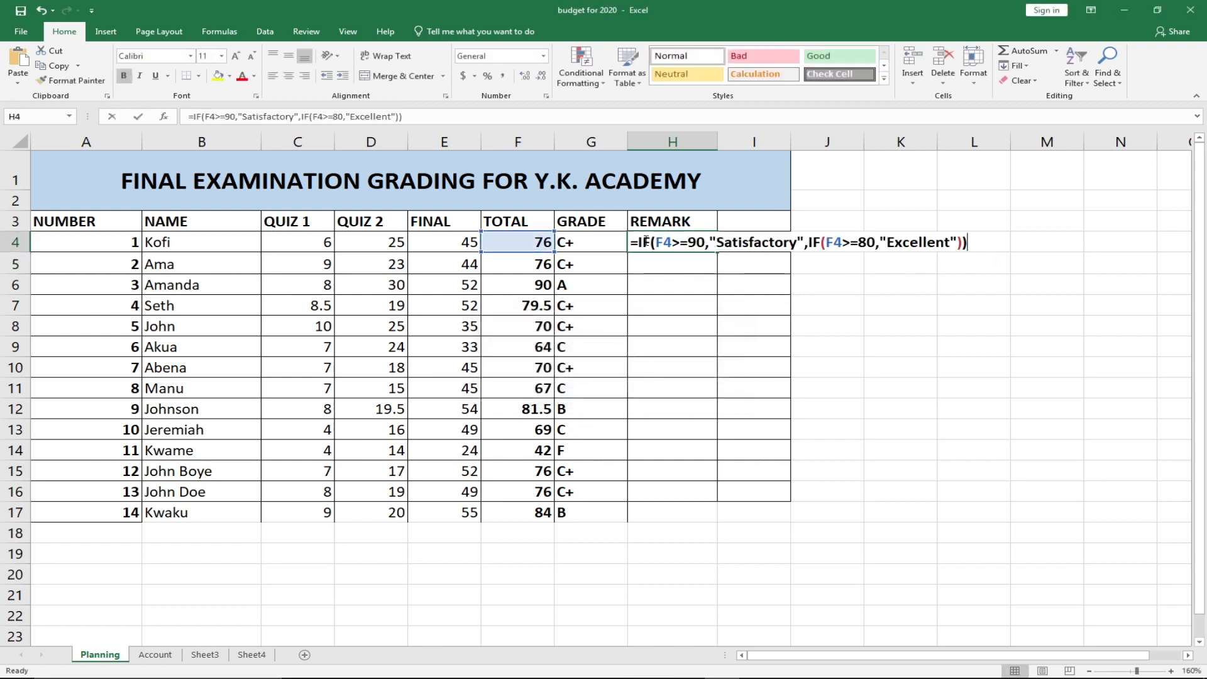
{"action": "left_click", "coordinate": [958, 242]}
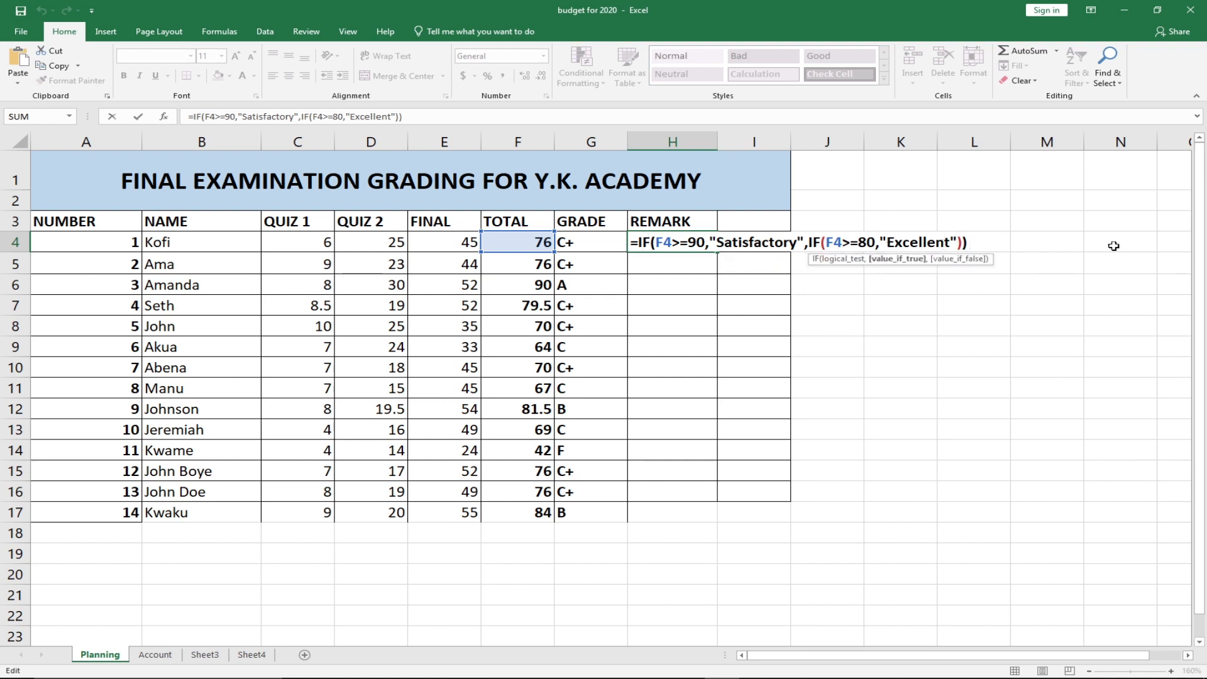
{"action": "type", "text": ","}
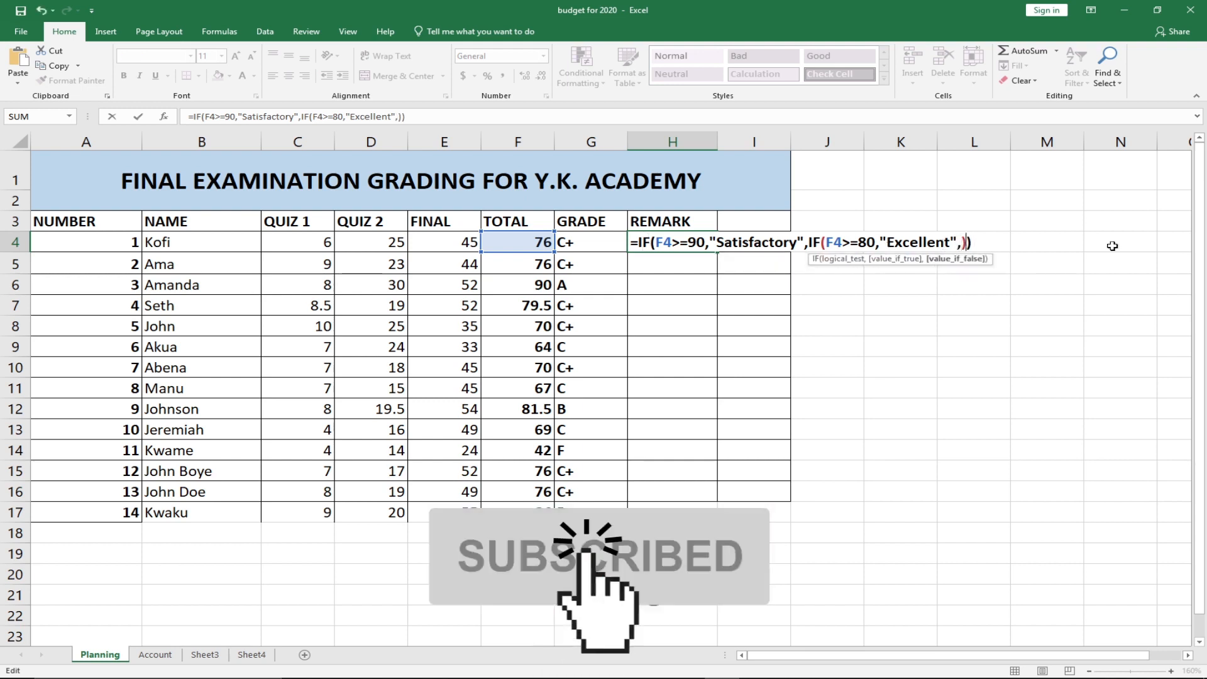
{"action": "type", "text": "IF("}
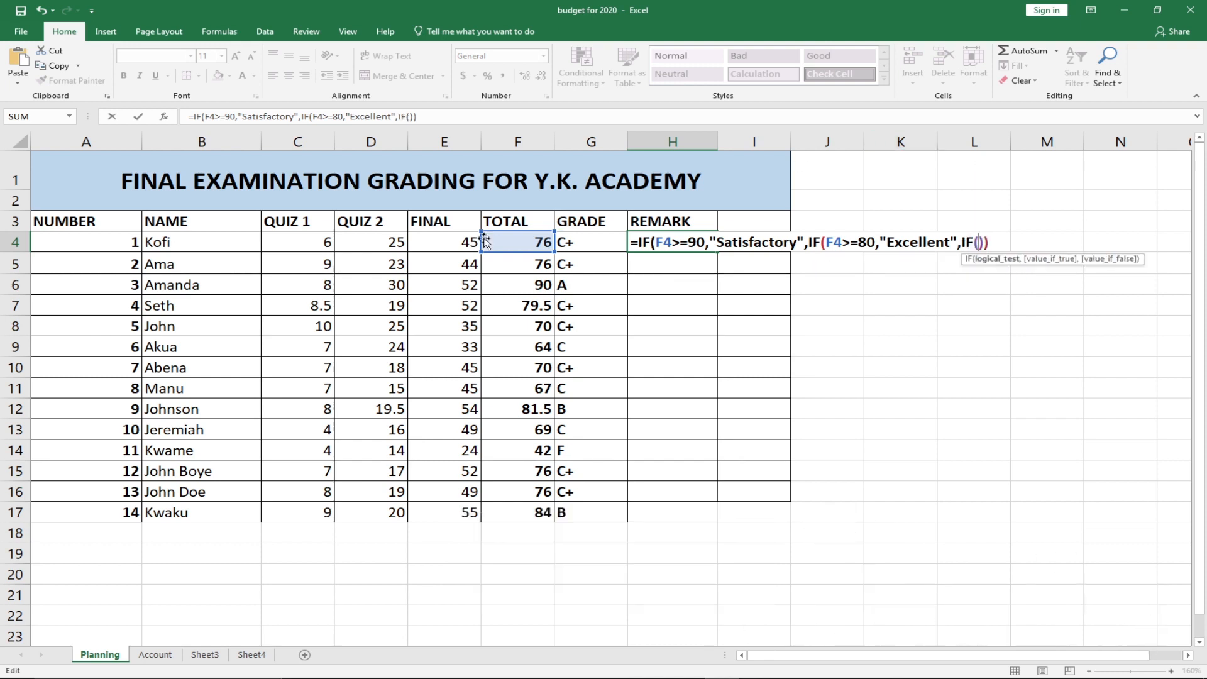
{"action": "left_click", "coordinate": [506, 241]}
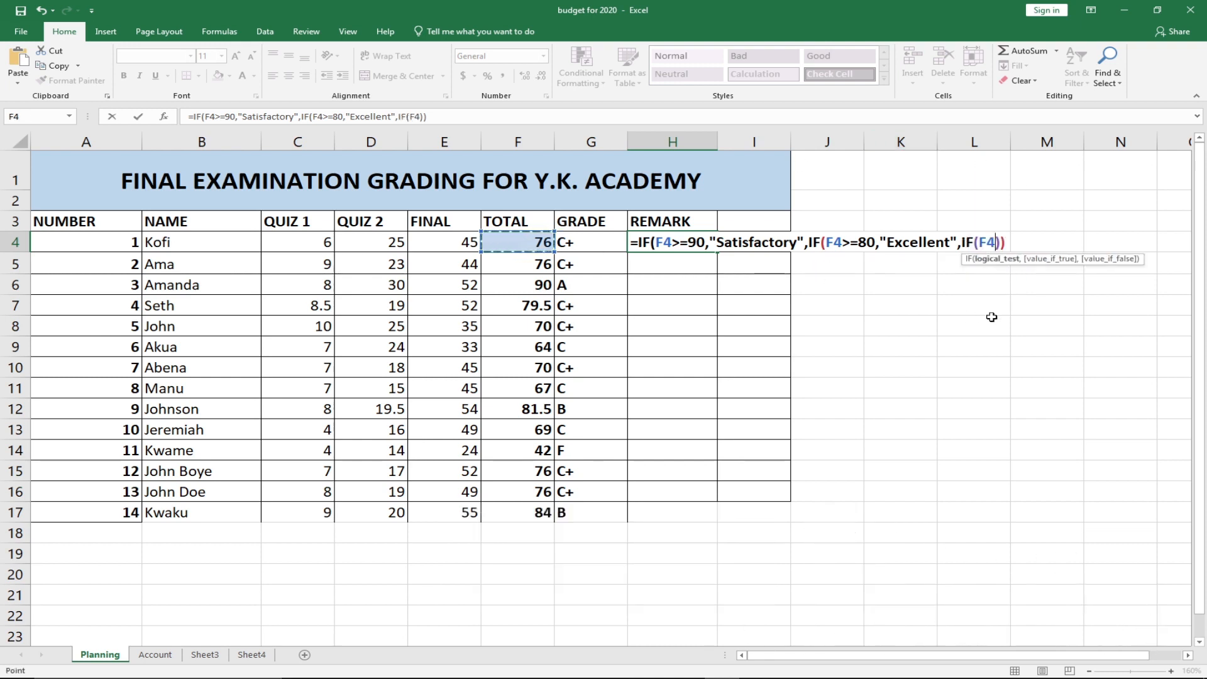
{"action": "type", "text": ">="}
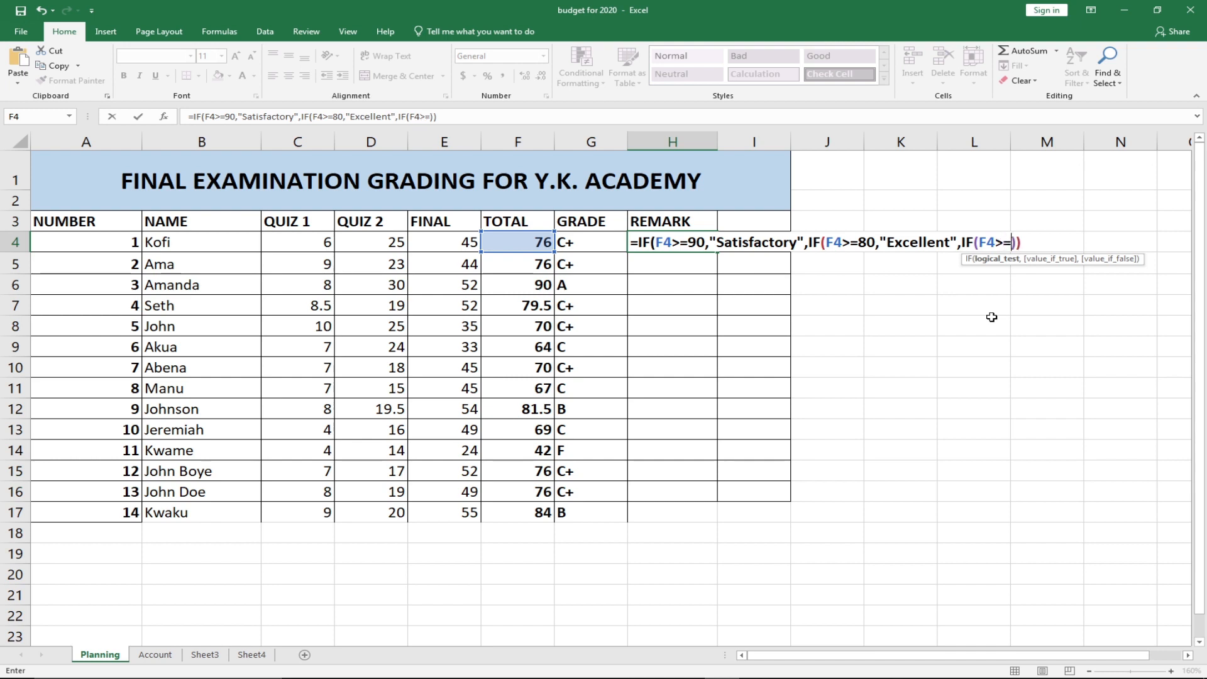
{"action": "type", "text": "70"}
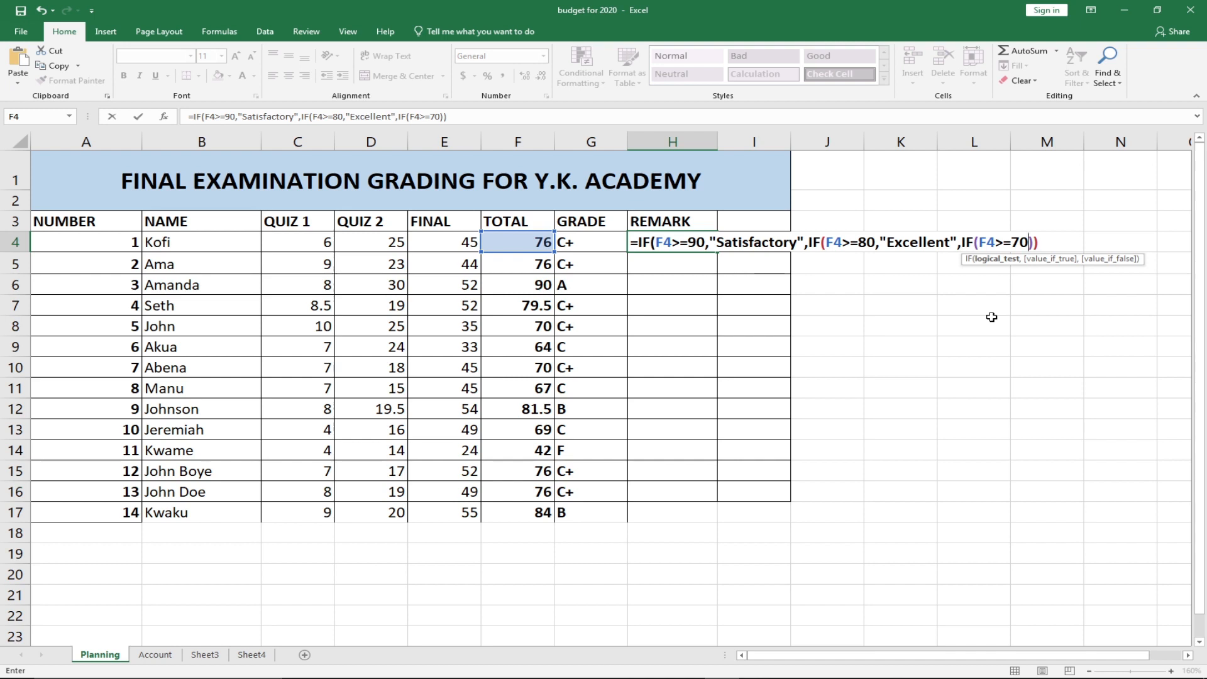
Enter "Very Good" as the value returned when the F4>=70 test in H4 is true
{"action": "type", "text": ",\""}
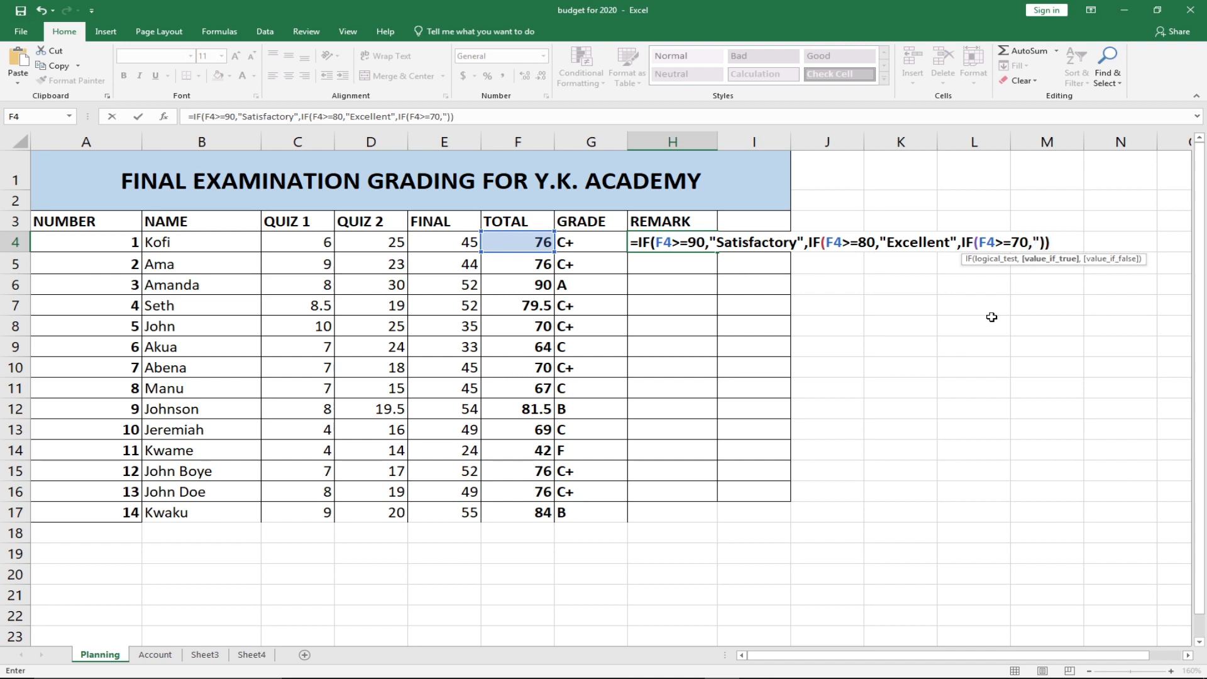
{"action": "type", "text": "V"}
{"action": "key", "text": "BackSpace"}
{"action": "type", "text": "Vewr"}
{"action": "key", "text": "BackSpace"}
{"action": "key", "text": "BackSpace"}
{"action": "type", "text": "ry God"}
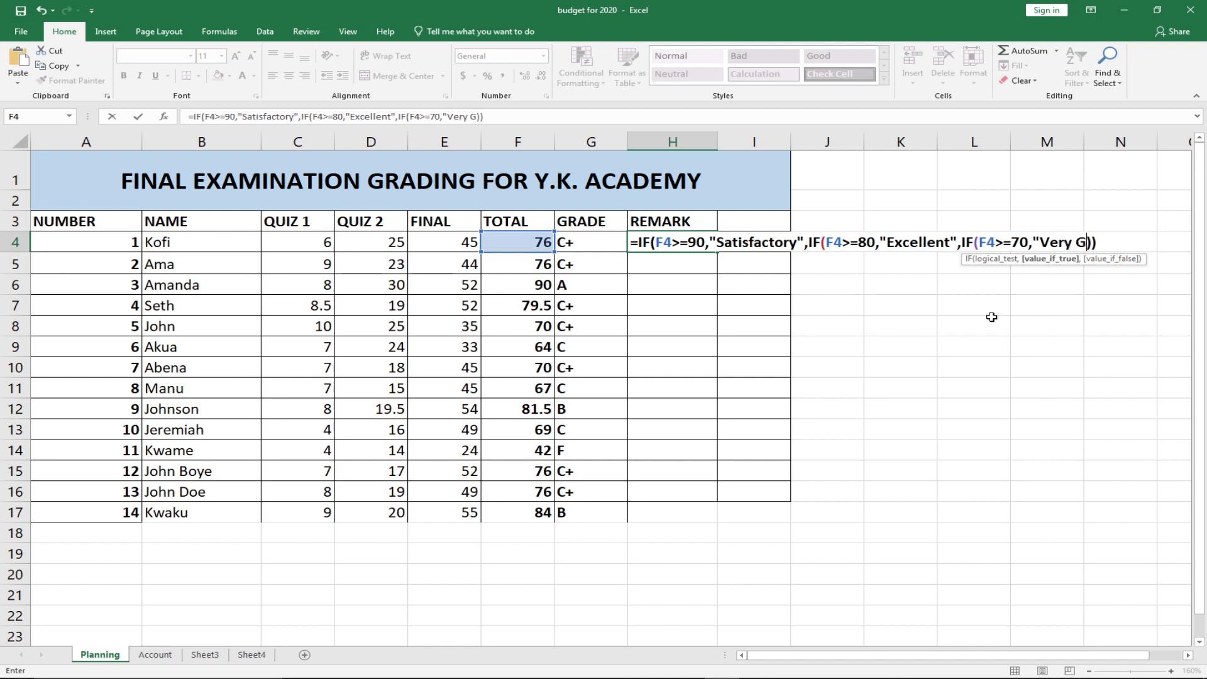
{"action": "key", "text": "BackSpace"}
{"action": "type", "text": "od\""}
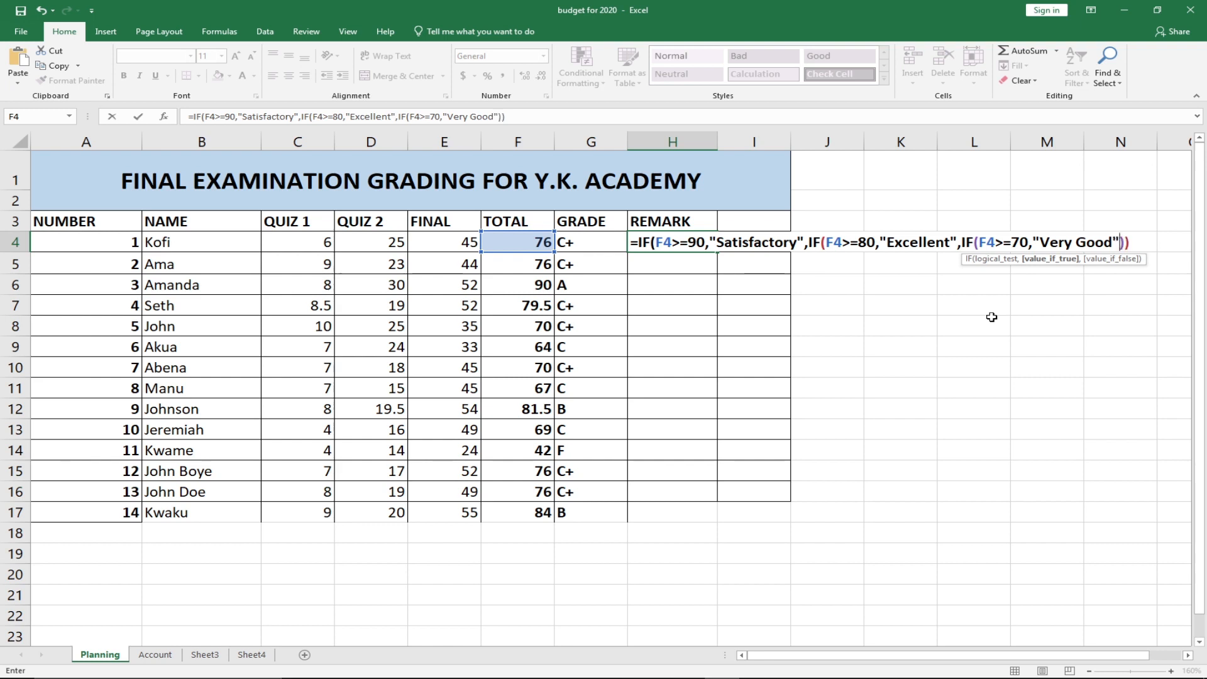
Nest a fourth IF in the H4 formula that returns "Good" when F4>=60
{"action": "type", "text": ",if"}
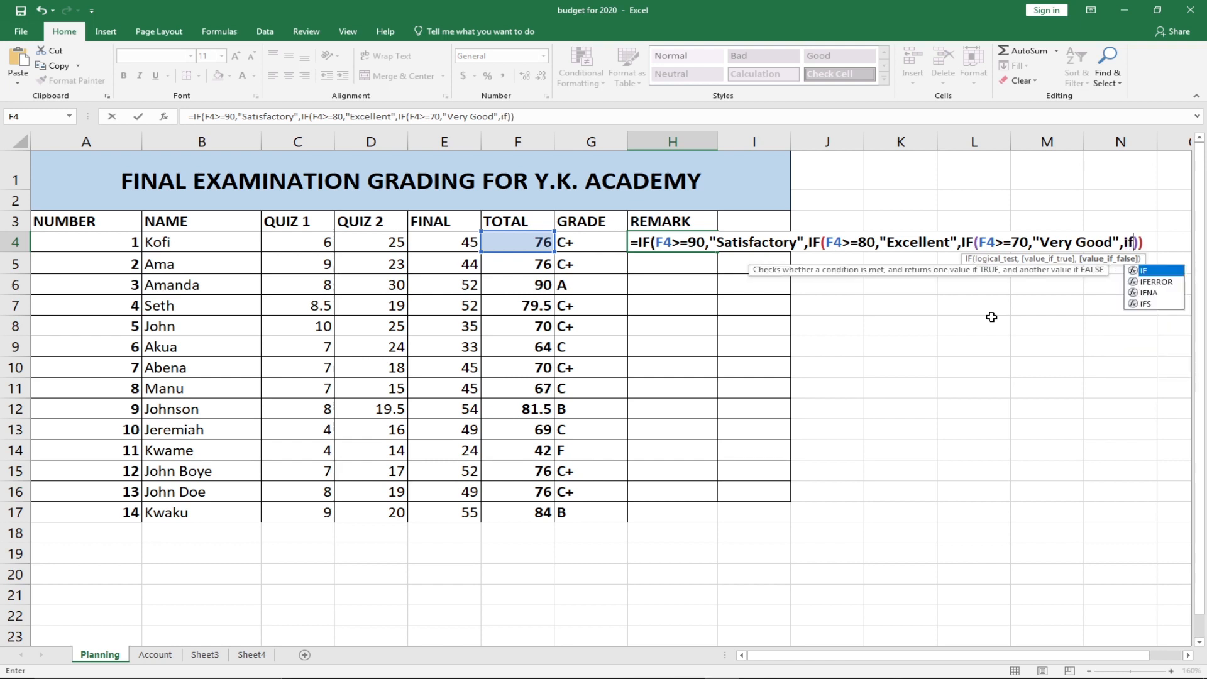
{"action": "type", "text": "("}
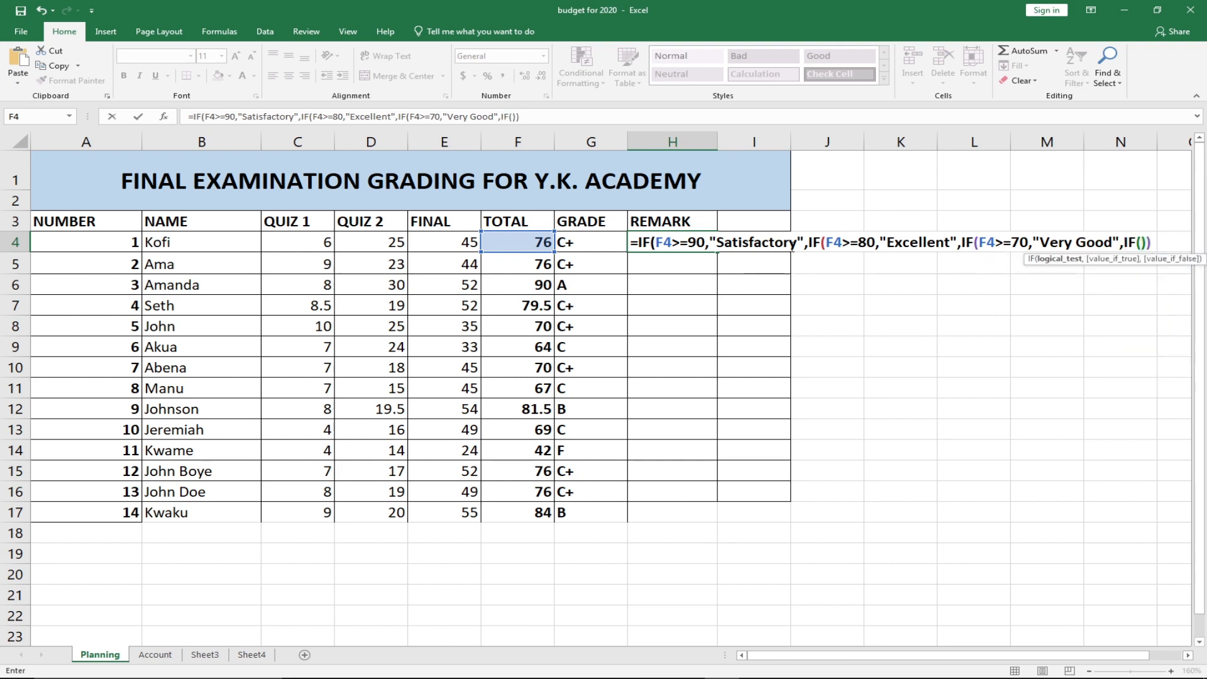
{"action": "left_click", "coordinate": [527, 242]}
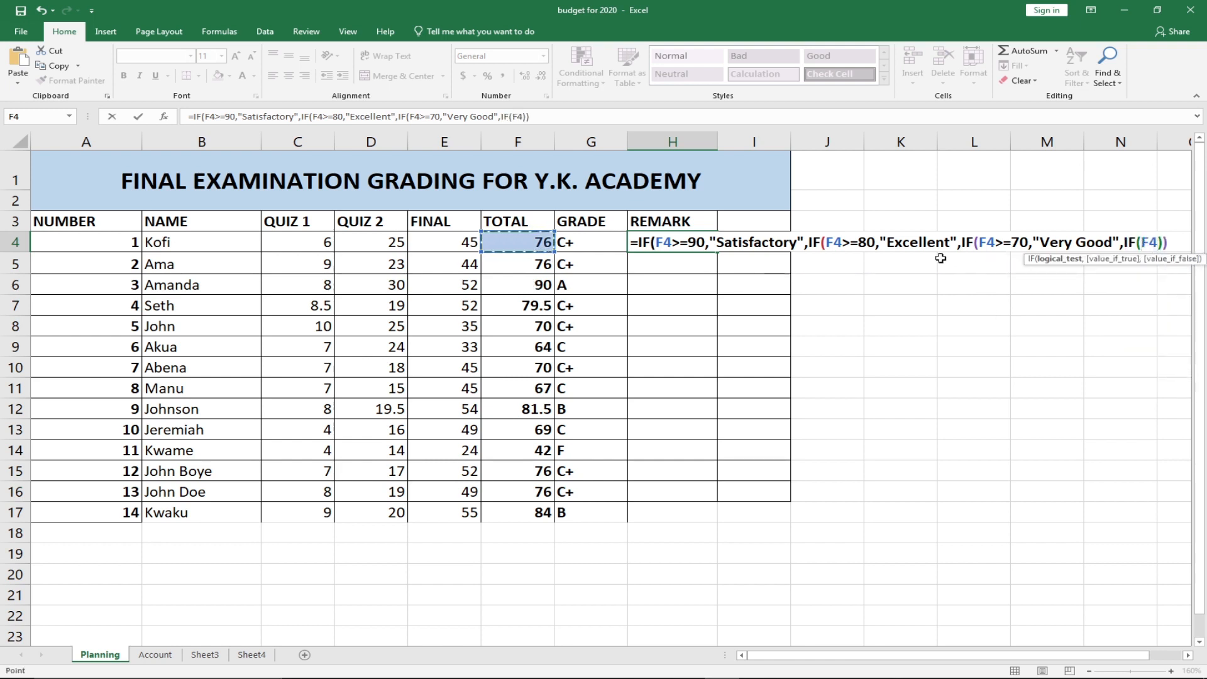
{"action": "type", "text": ">="}
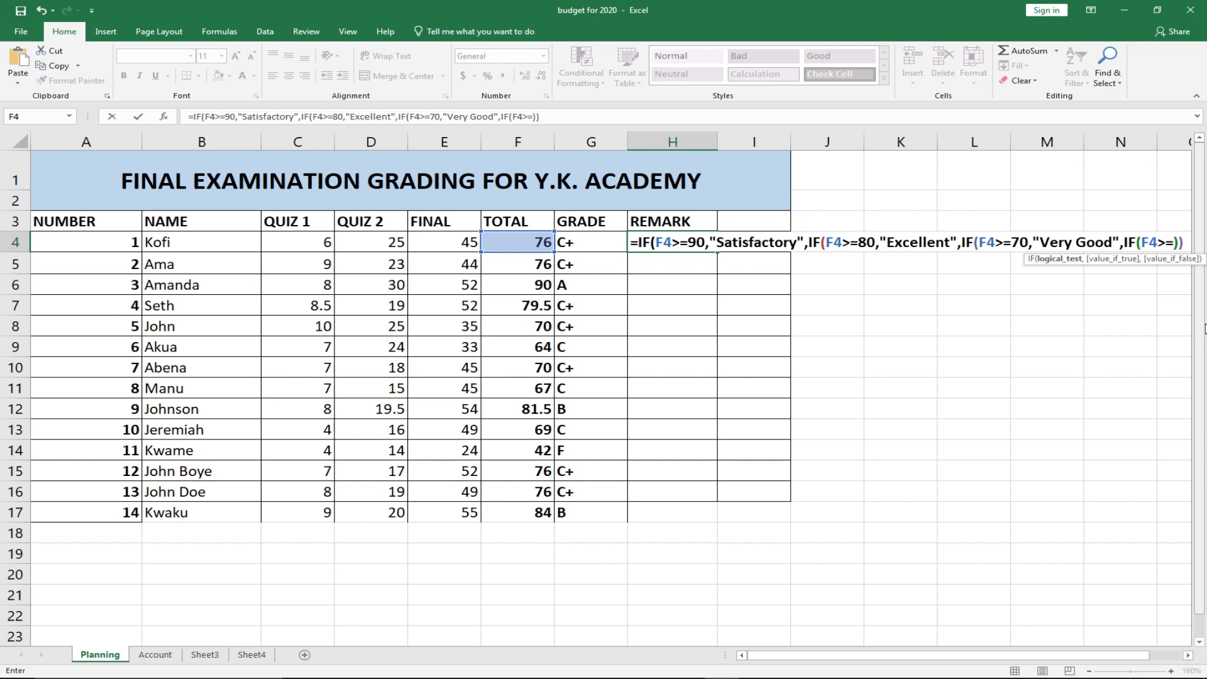
{"action": "type", "text": "60"}
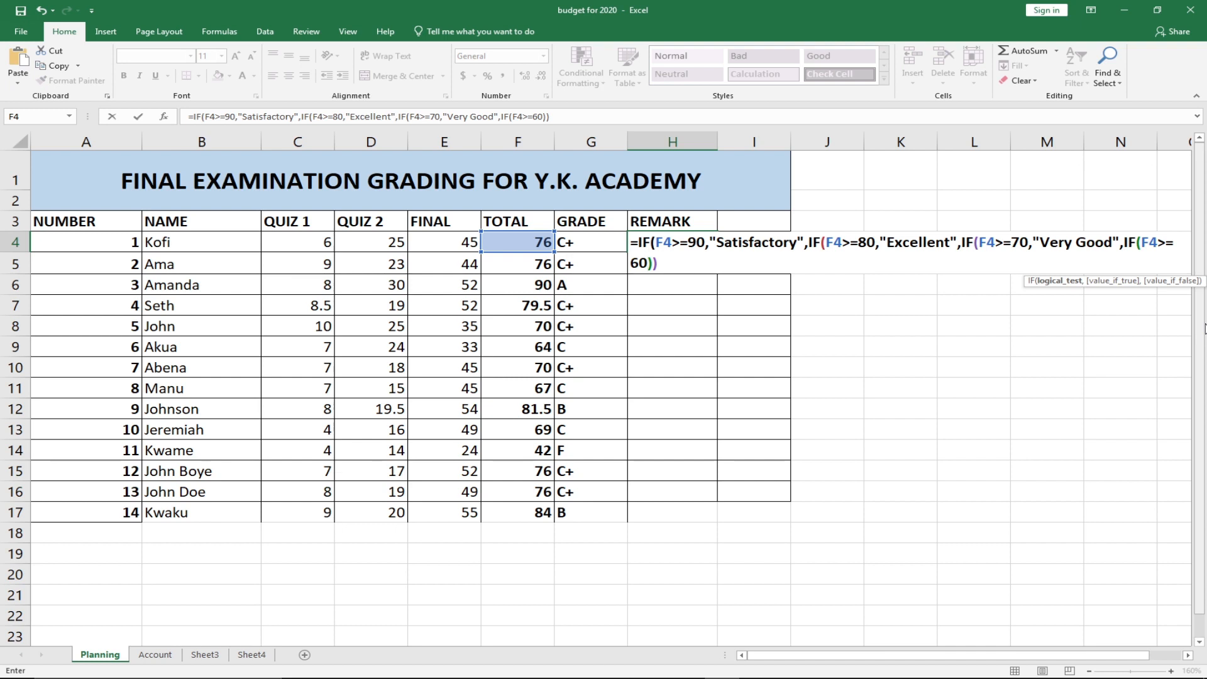
{"action": "type", "text": ","}
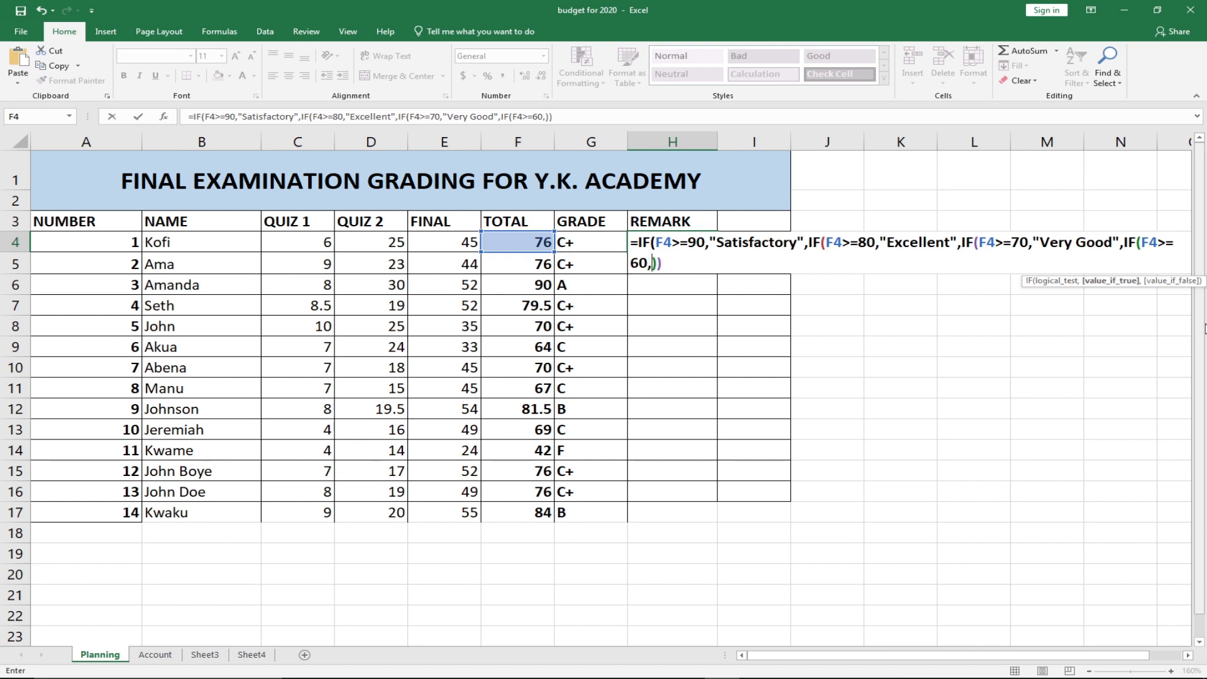
{"action": "type", "text": "\"Good"}
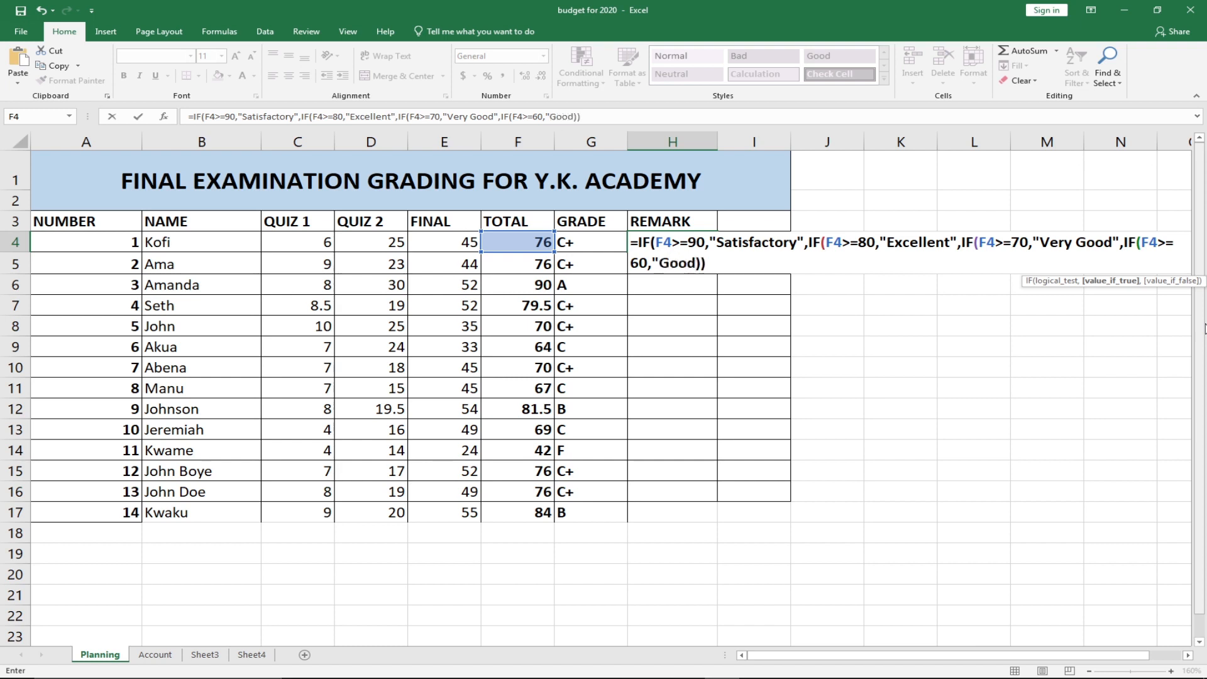
Nest a fifth IF after "Good" in the H4 formula that returns "Pass" when F4>=50
{"action": "type", "text": "\",if"}
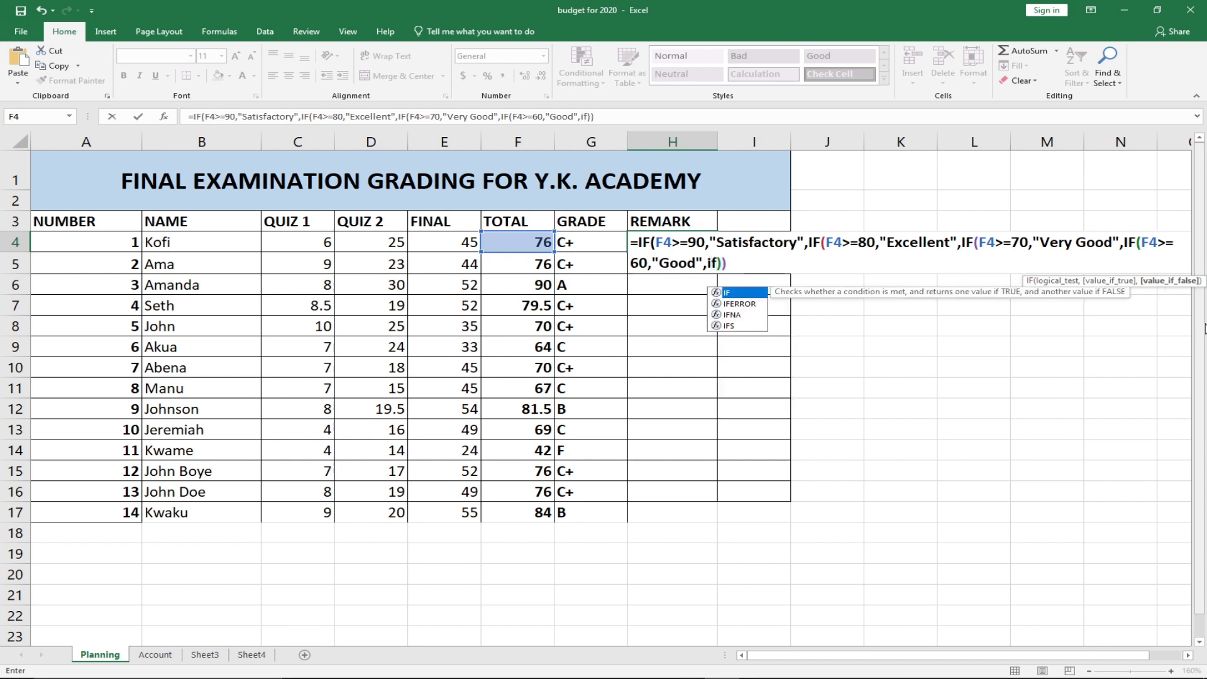
{"action": "key", "text": "Tab"}
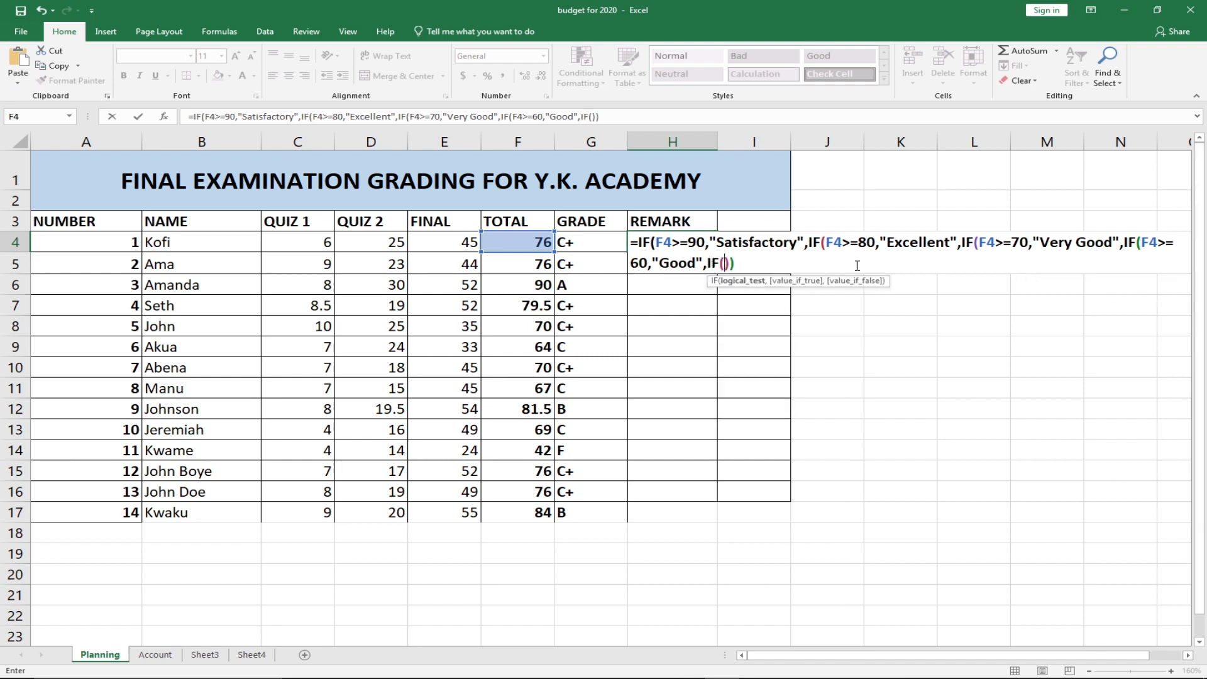
{"action": "left_click", "coordinate": [515, 242]}
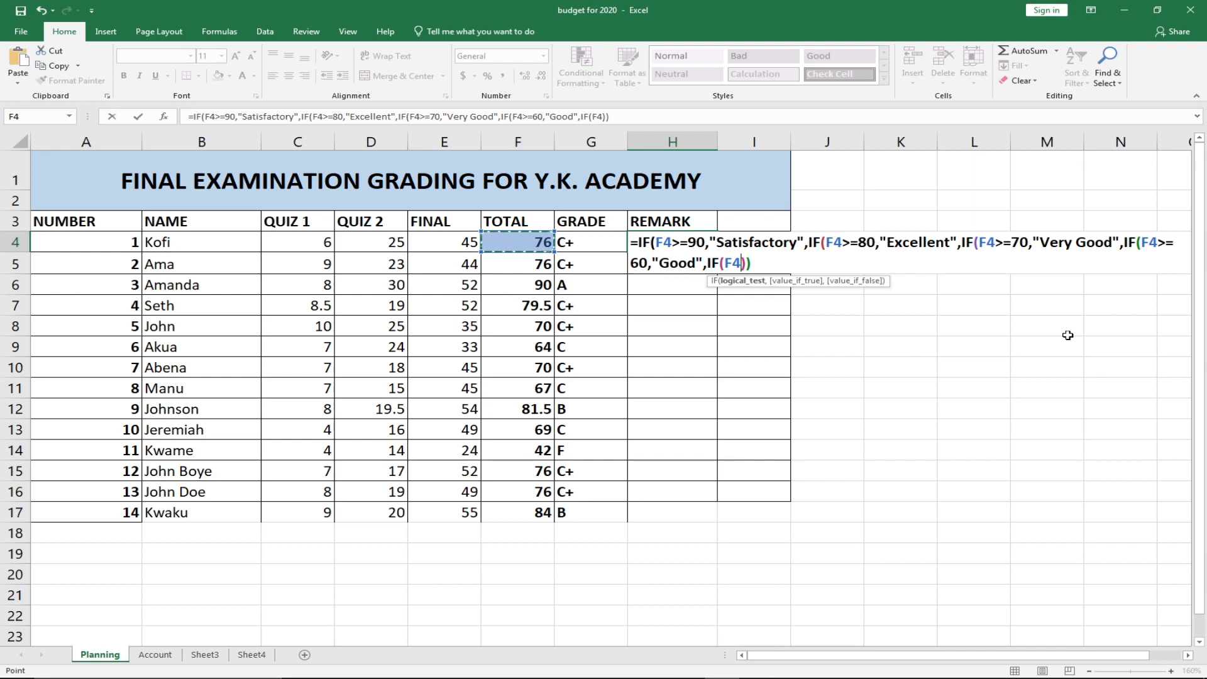
{"action": "type", "text": ">"}
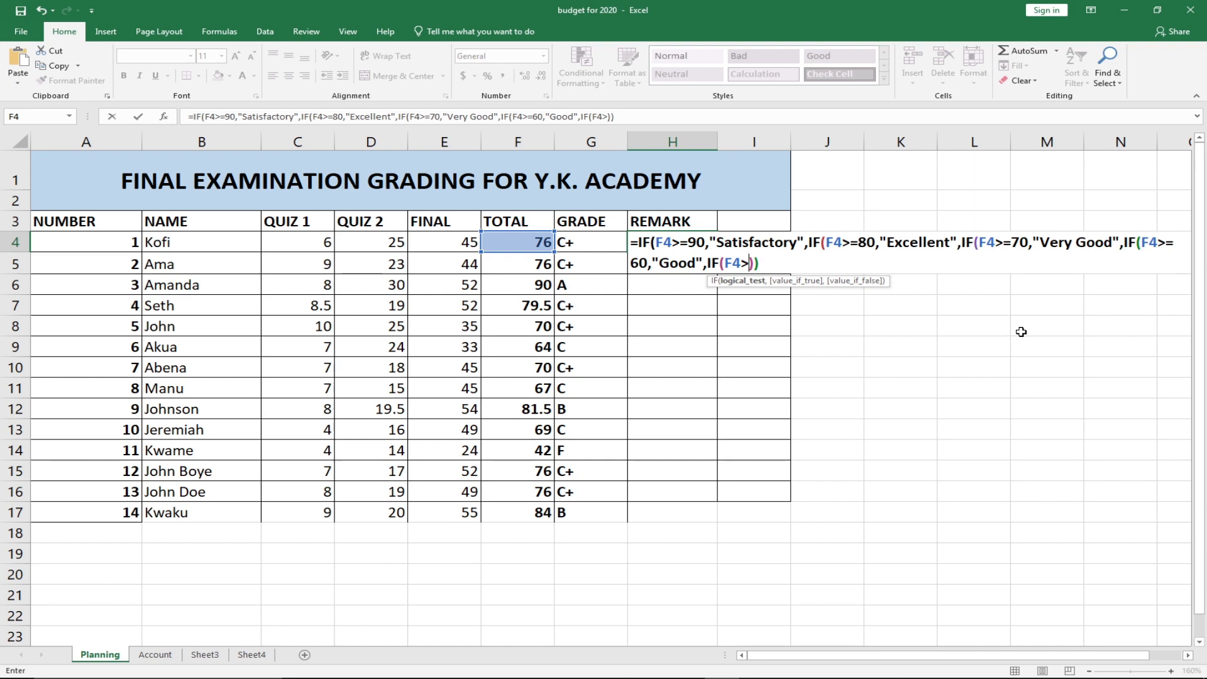
{"action": "type", "text": "=50"}
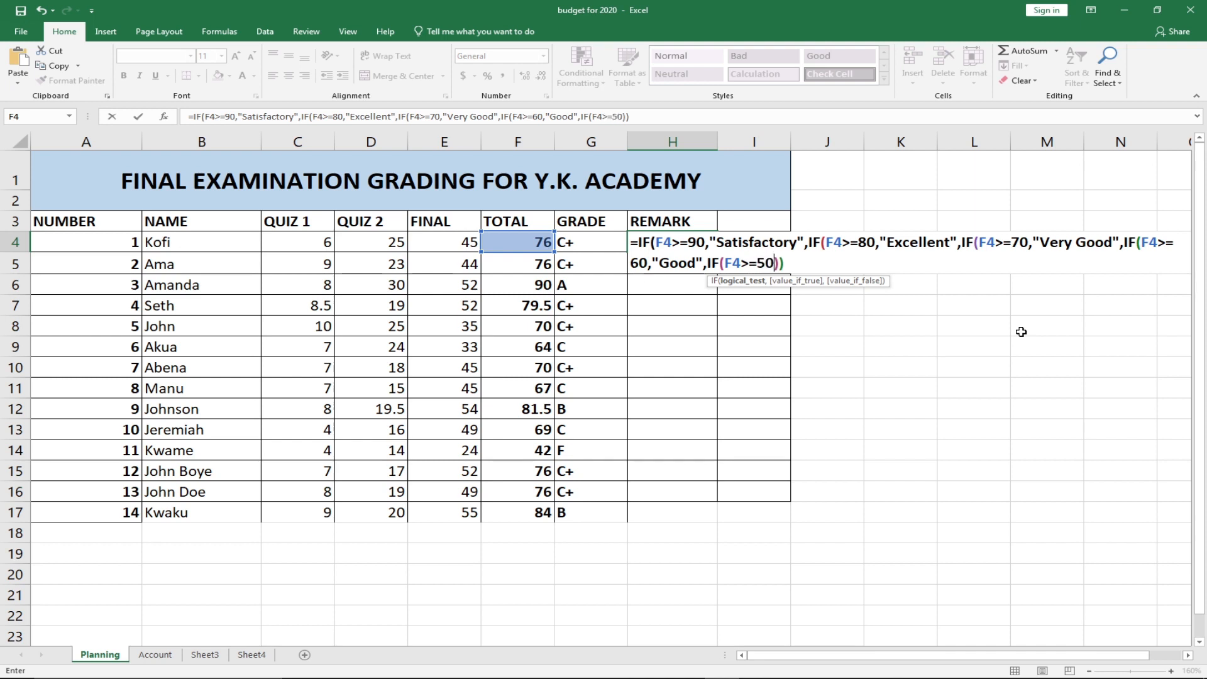
{"action": "type", "text": ","}
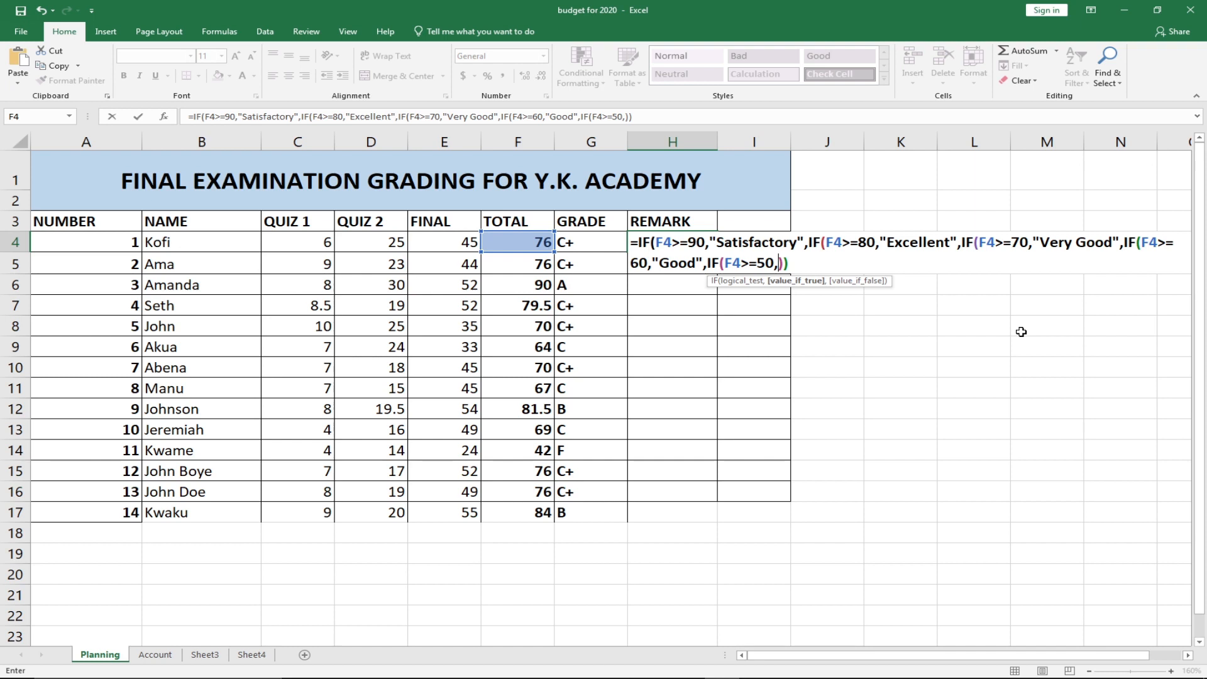
{"action": "type", "text": "\""}
{"action": "type", "text": "Pass\""}
{"action": "type", "text": "\""}
Nest a final IF after "Pass" in the H4 formula that returns "Fail" when F4<50
{"action": "type", "text": ","}
{"action": "type", "text": "IF("}
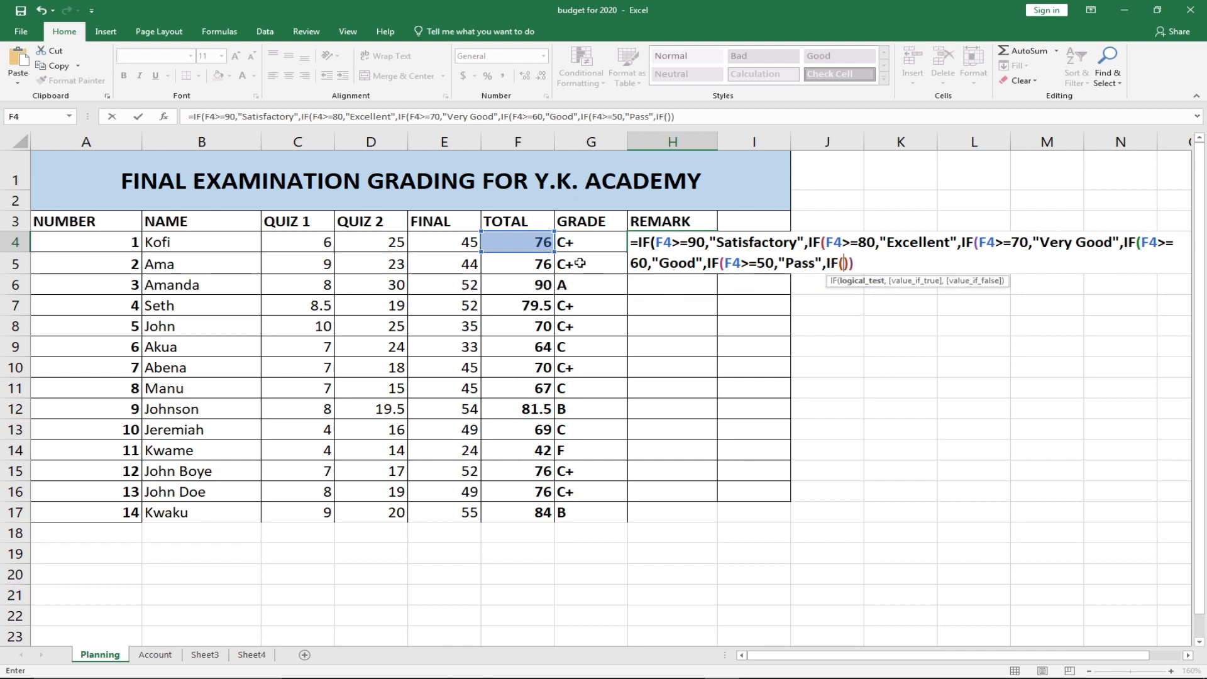
{"action": "left_click", "coordinate": [510, 245]}
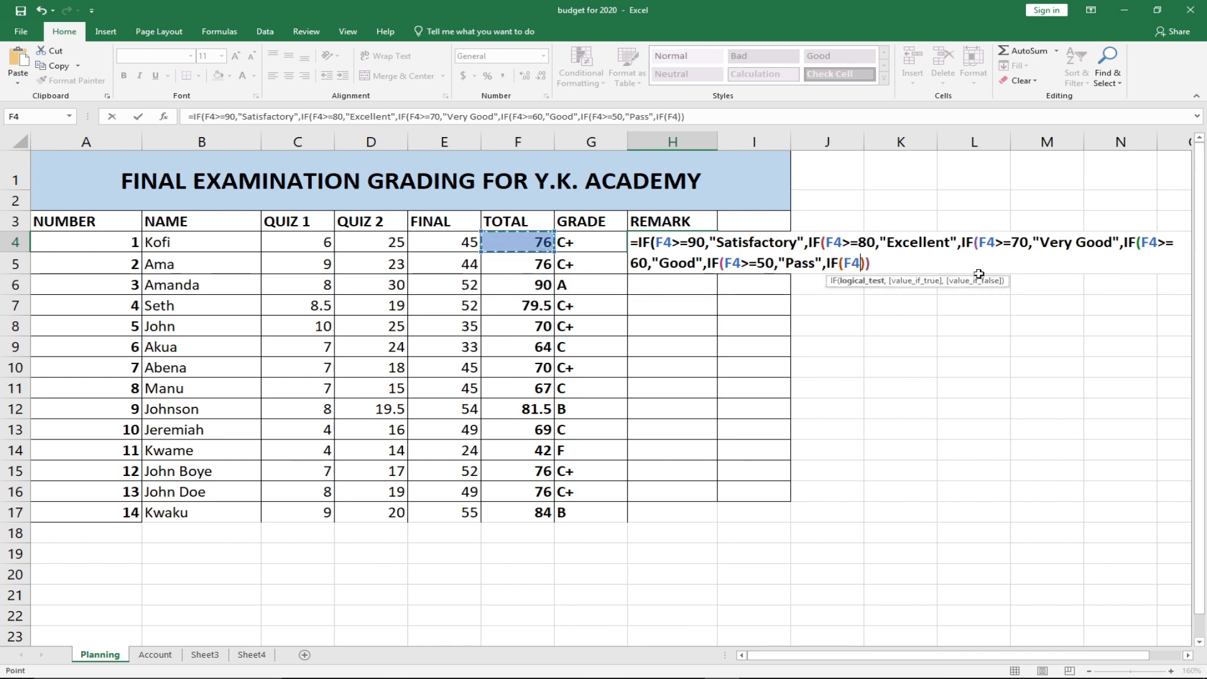
{"action": "type", "text": "<50,\""}
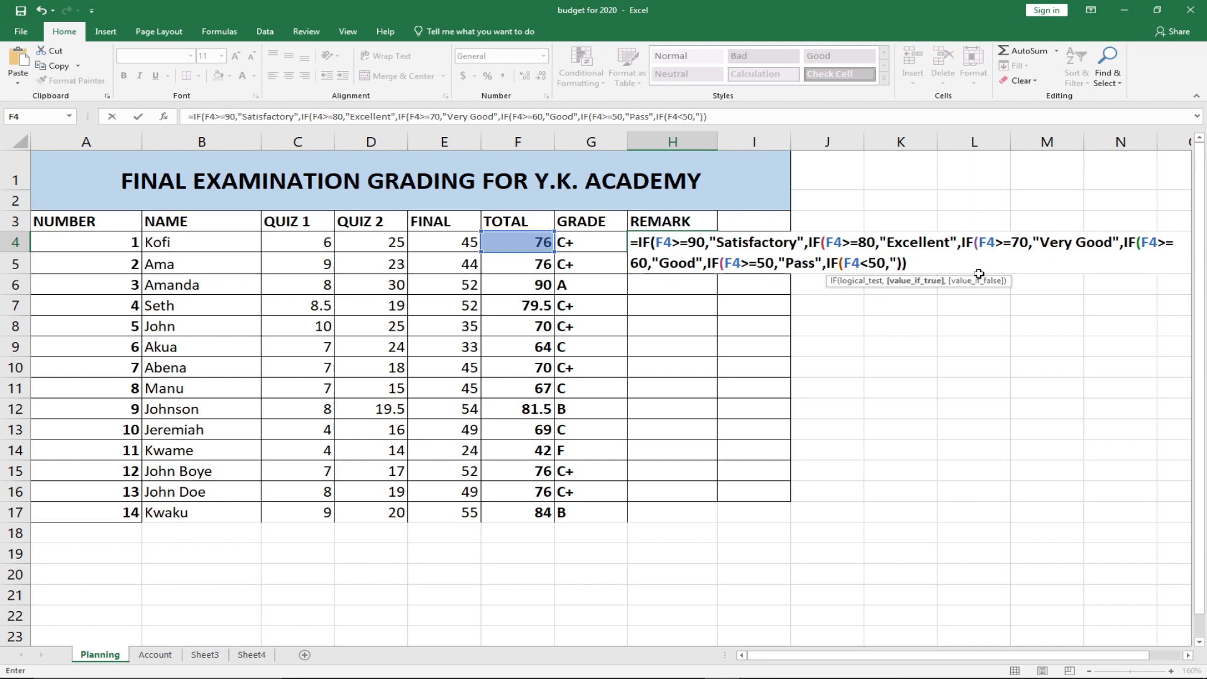
{"action": "type", "text": "Fail"}
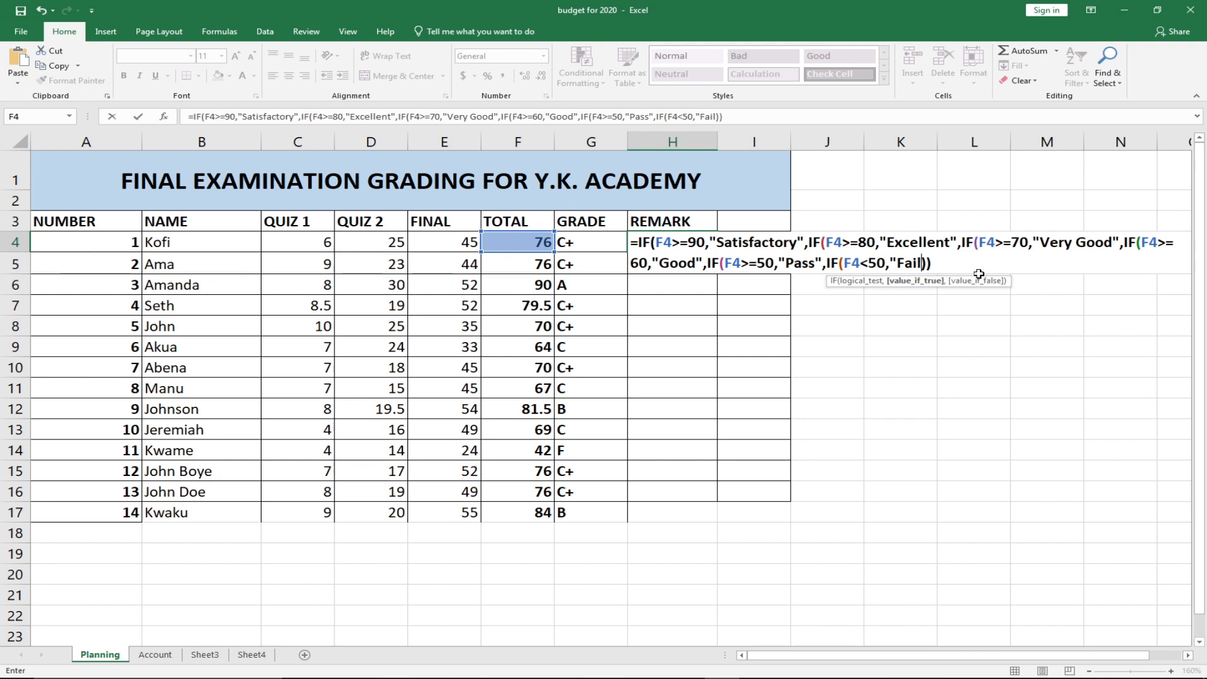
{"action": "type", "text": "\""}
Add the missing closing parentheses for all six IFs at the end of the H4 formula and commit it
{"action": "left_click", "coordinate": [950, 264]}
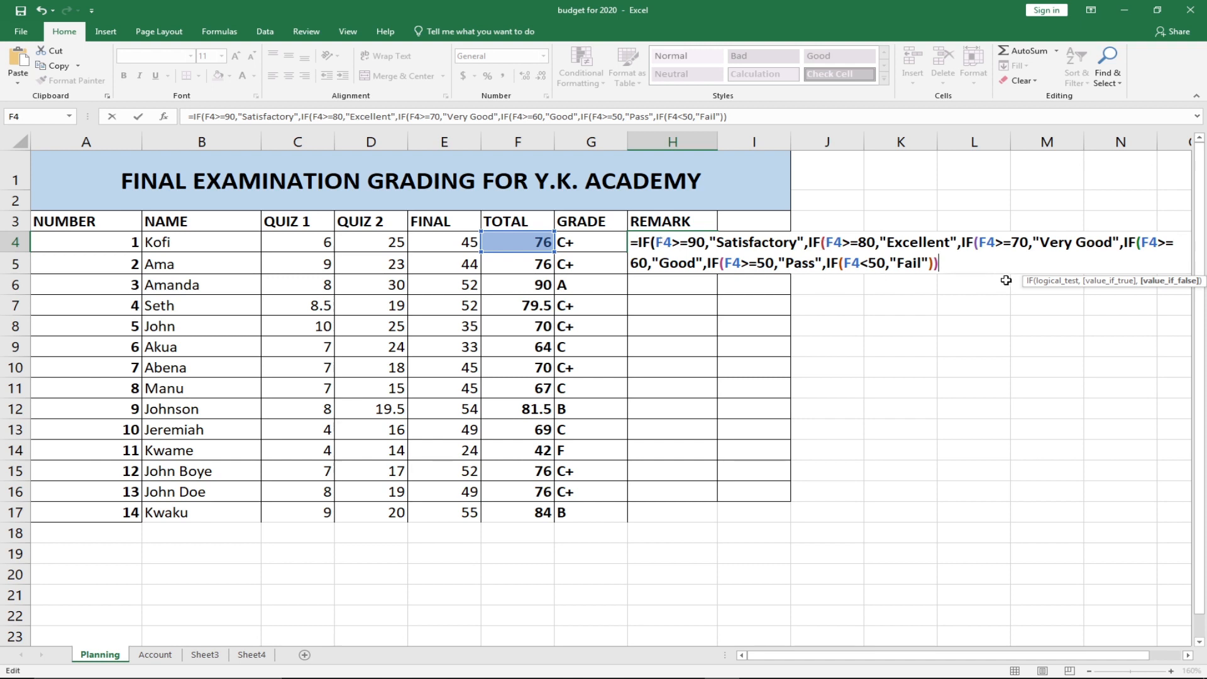
{"action": "type", "text": ")))"}
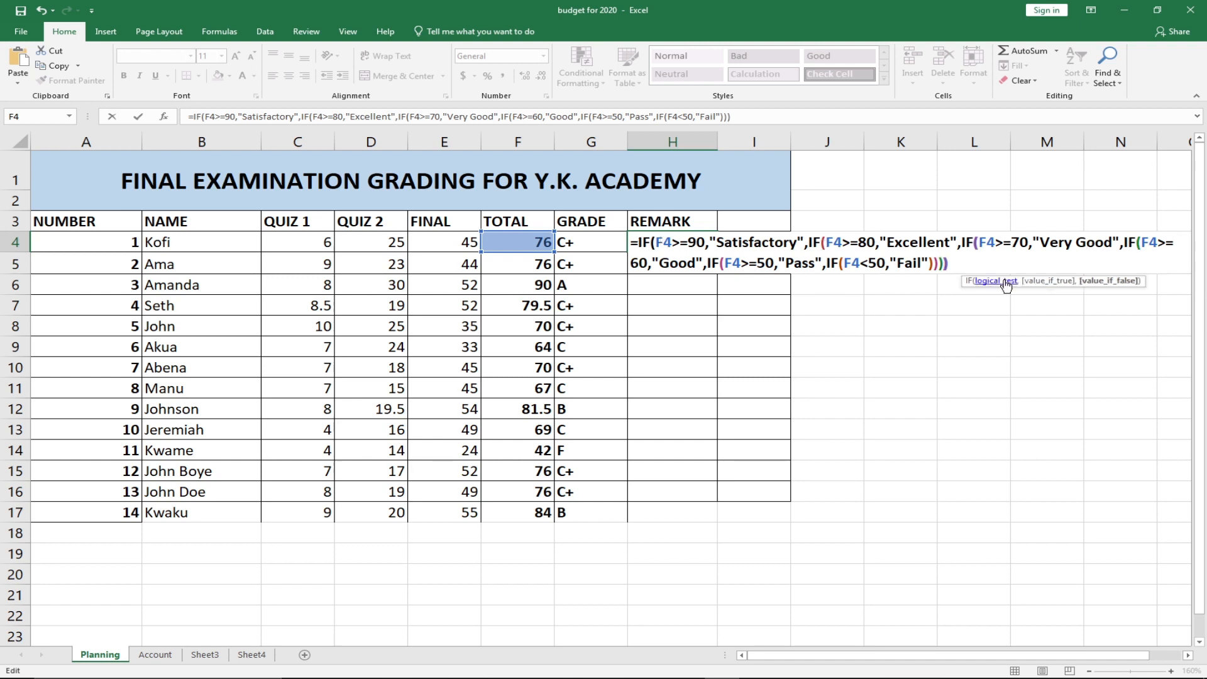
{"action": "type", "text": ")"}
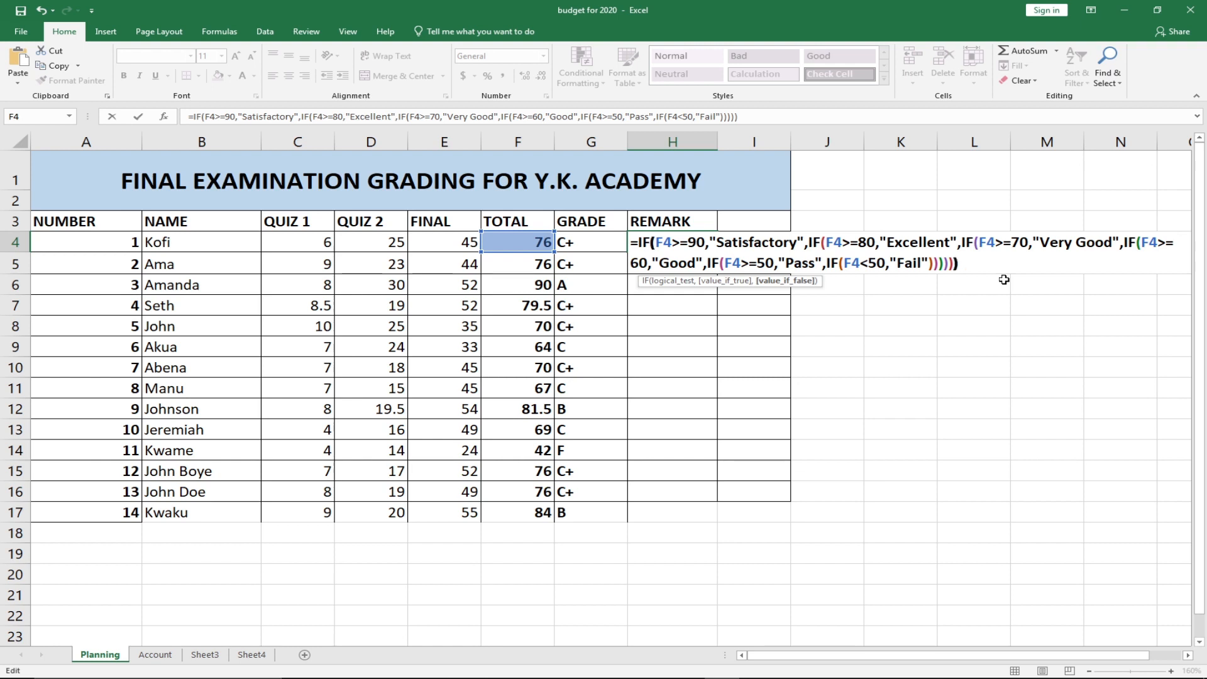
{"action": "key", "text": "Return"}
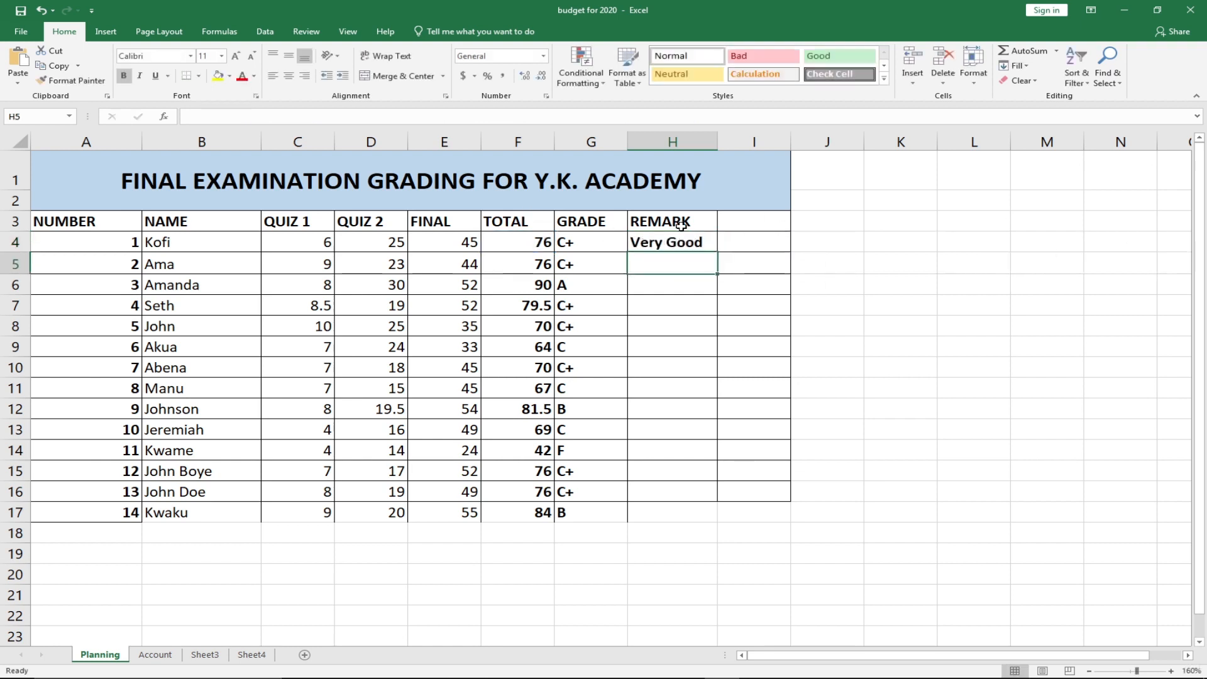
Fill the H4 remark formula down the REMARK column through H17
{"action": "left_click", "coordinate": [674, 243]}
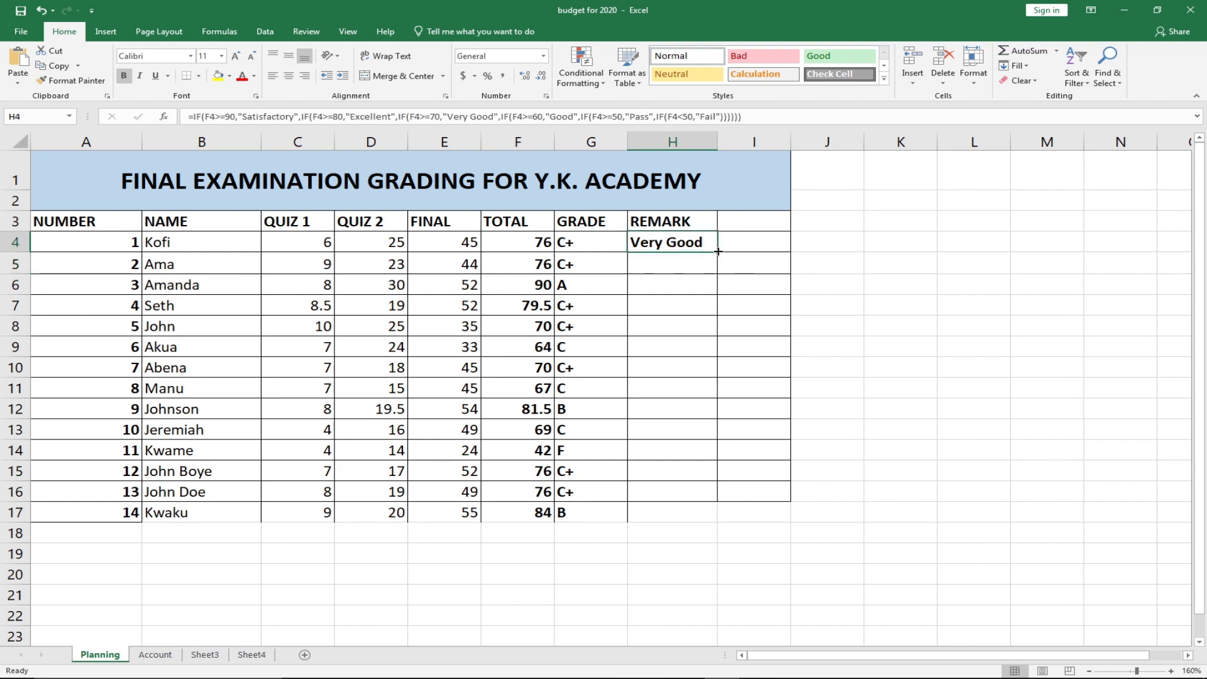
{"action": "left_click_drag", "start_coordinate": [718, 252], "coordinate": [719, 518]}
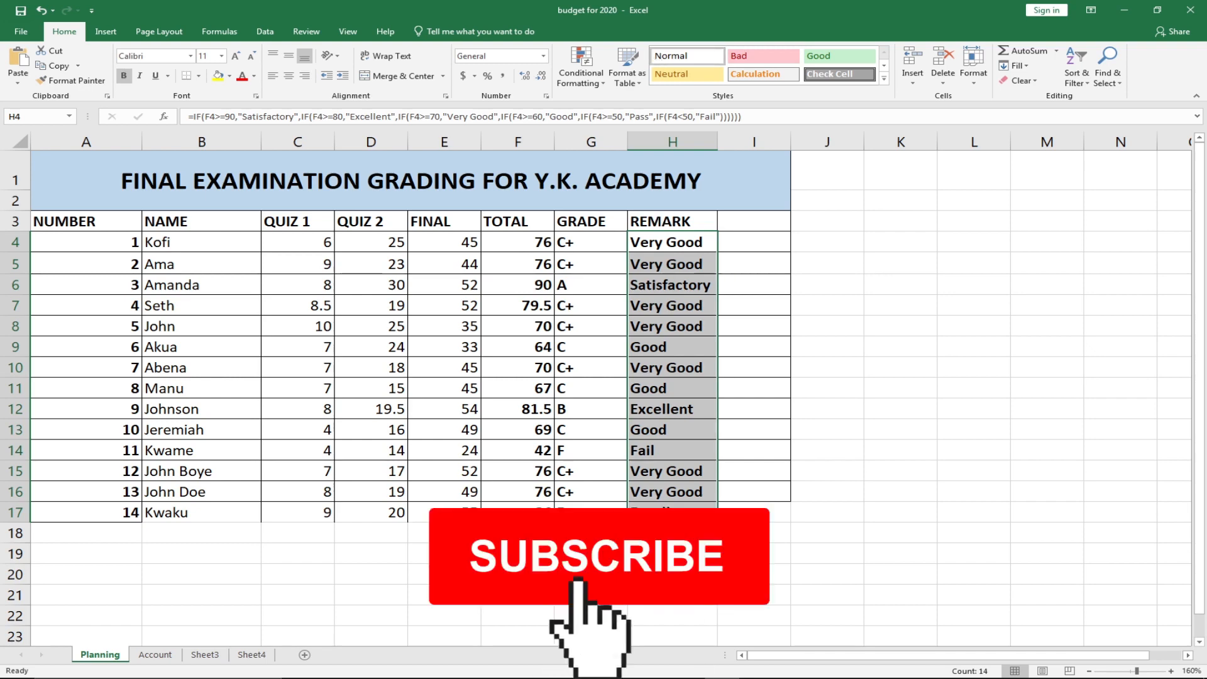
{"action": "left_click", "coordinate": [792, 668]}
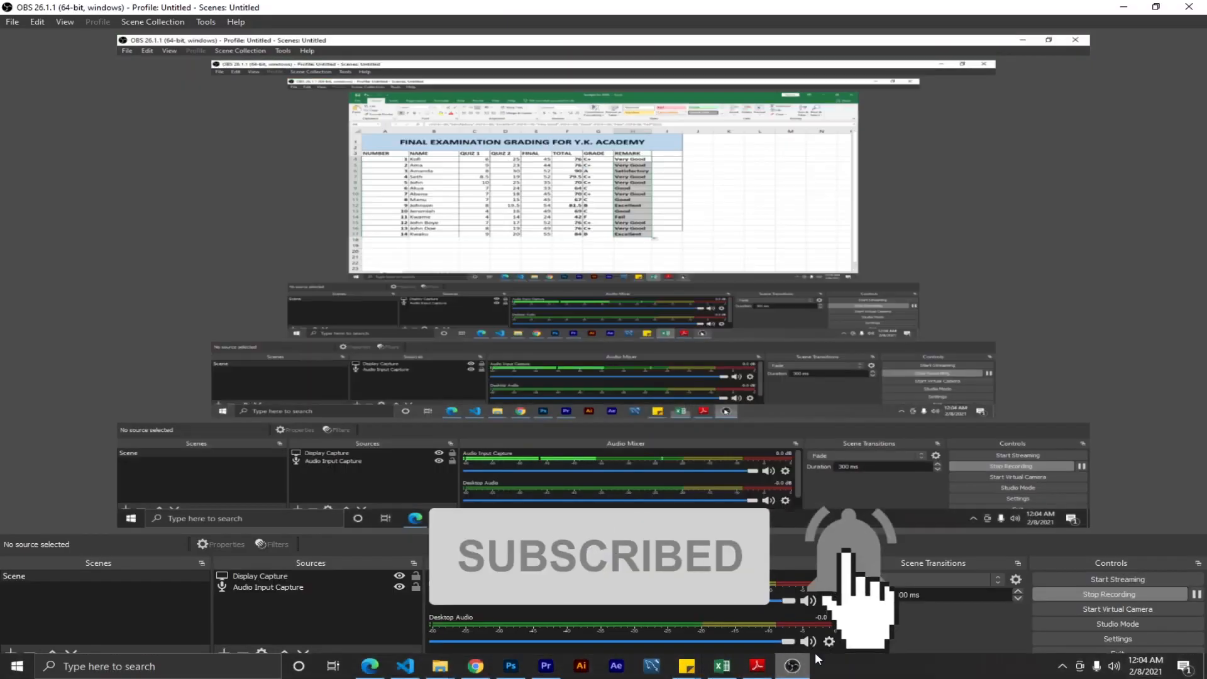